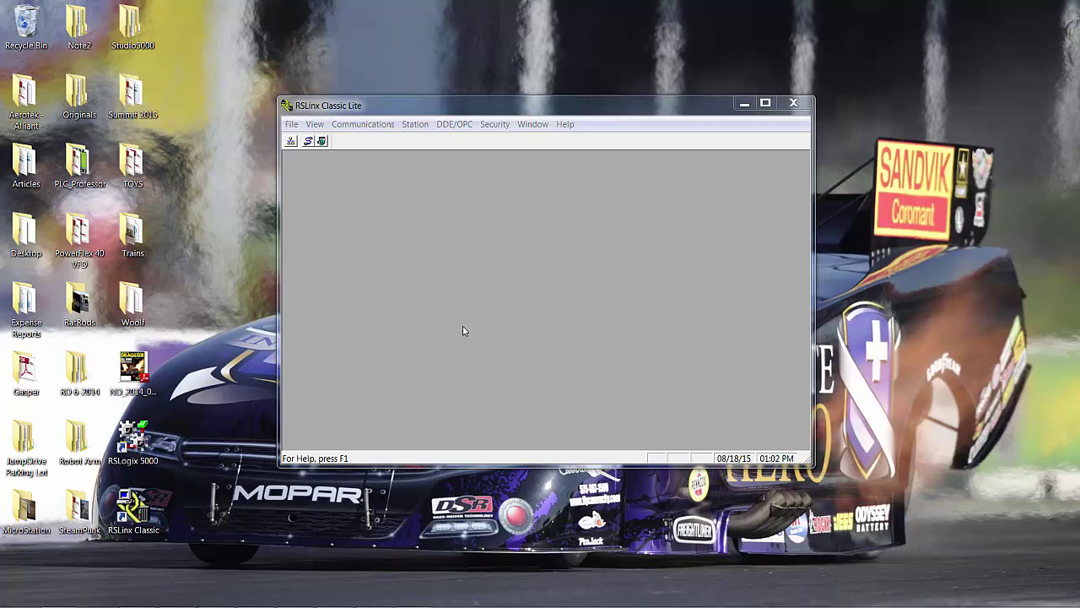
- Auto-configure the AB_DF1-1 RS-232 DF1 driver on COM4 and save its settings
click(294, 143)
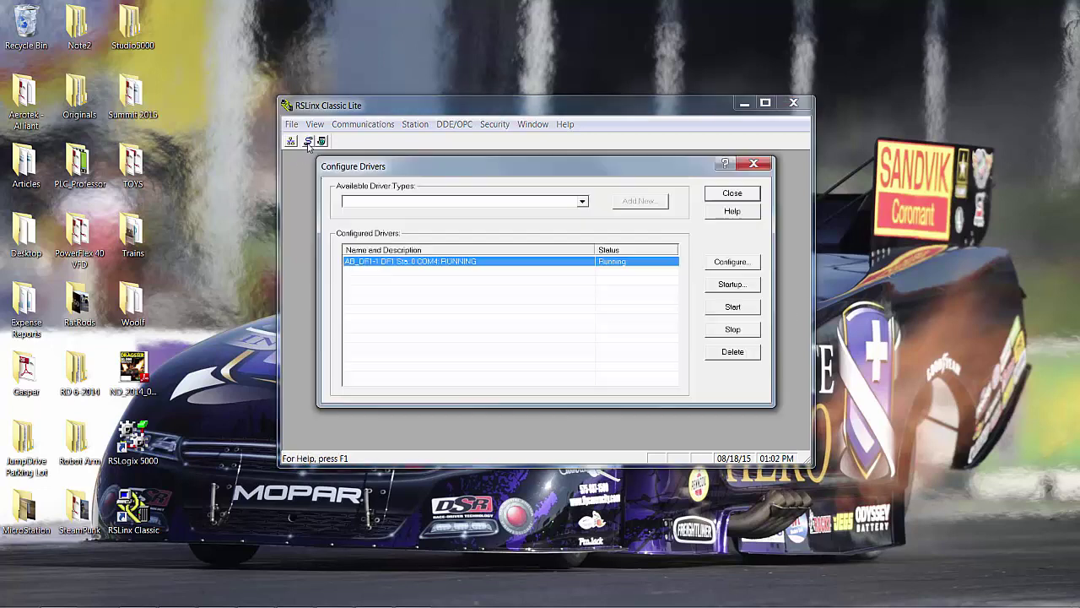
click(718, 268)
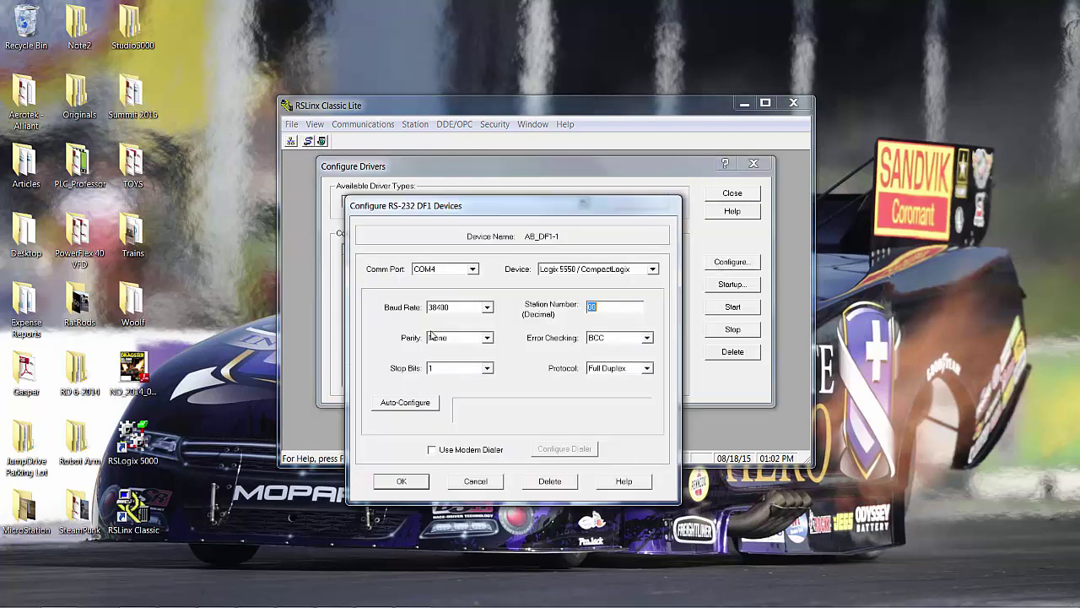
click(400, 405)
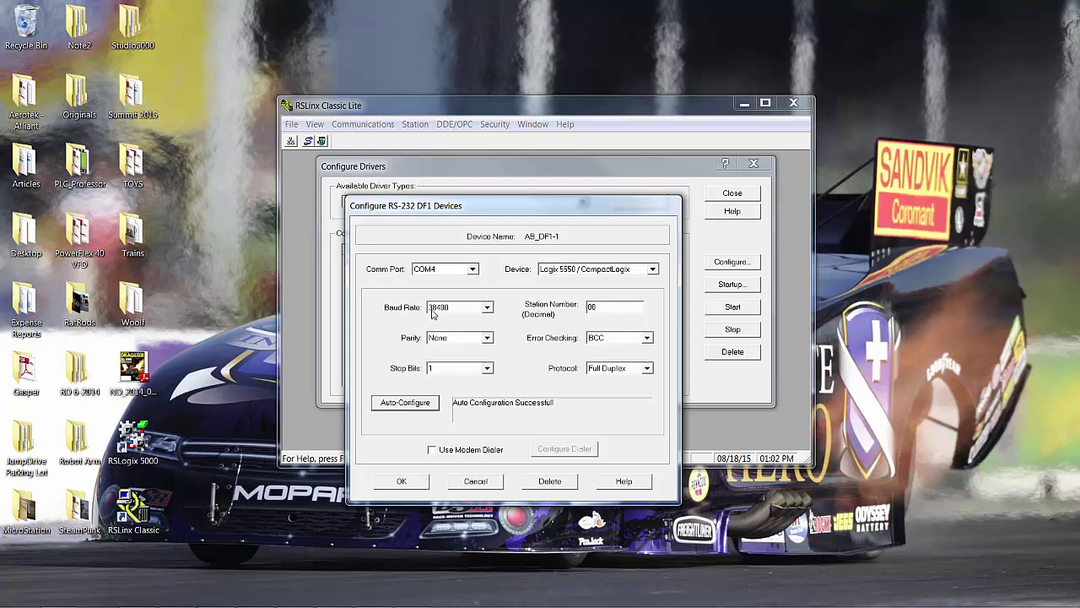
click(405, 480)
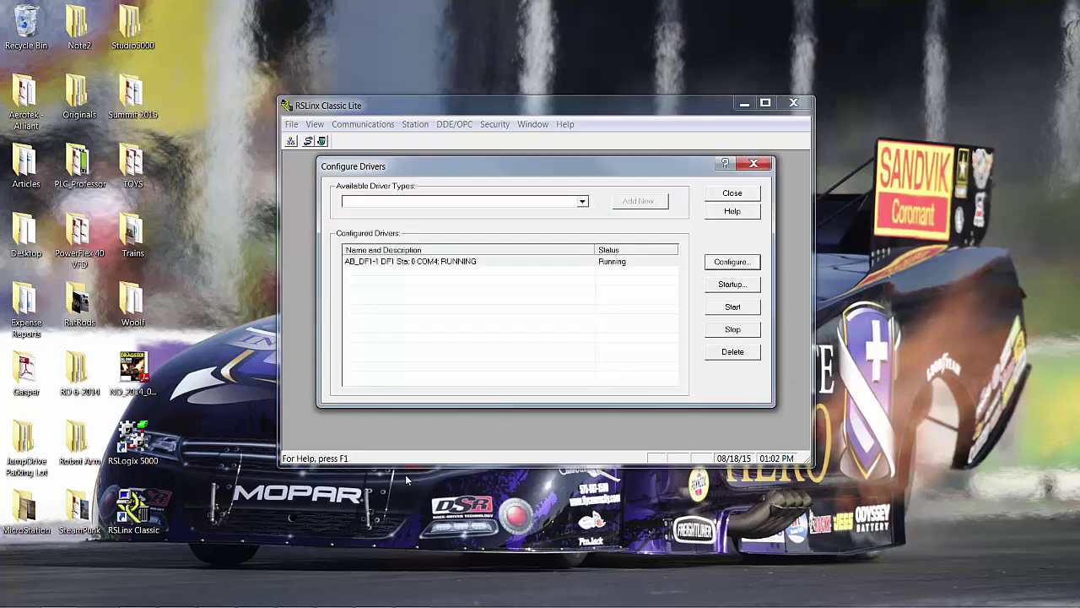
click(747, 195)
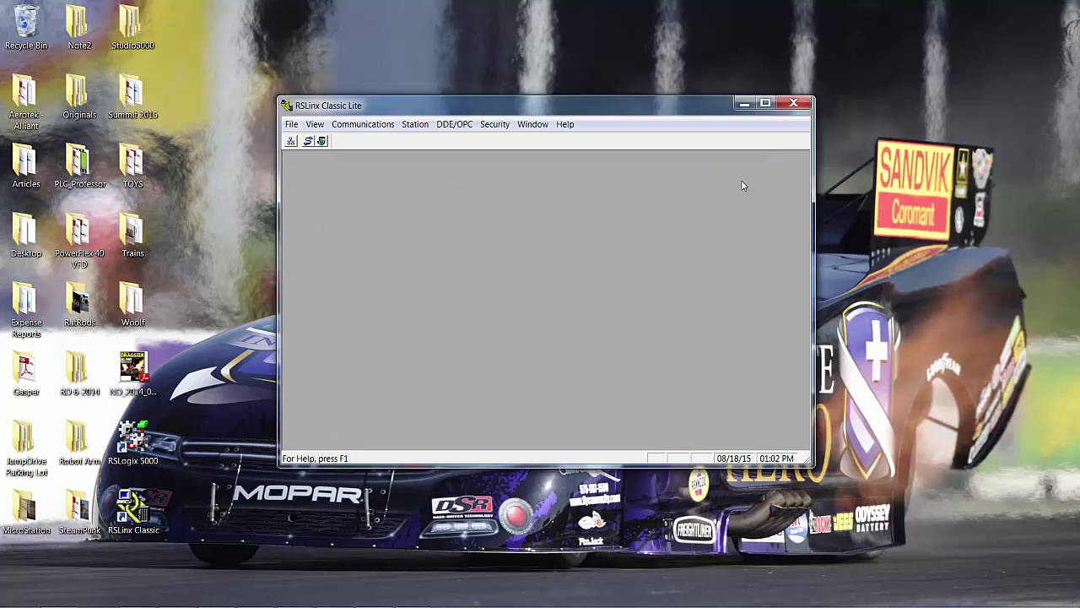
click(743, 102)
mouse_move(177, 604)
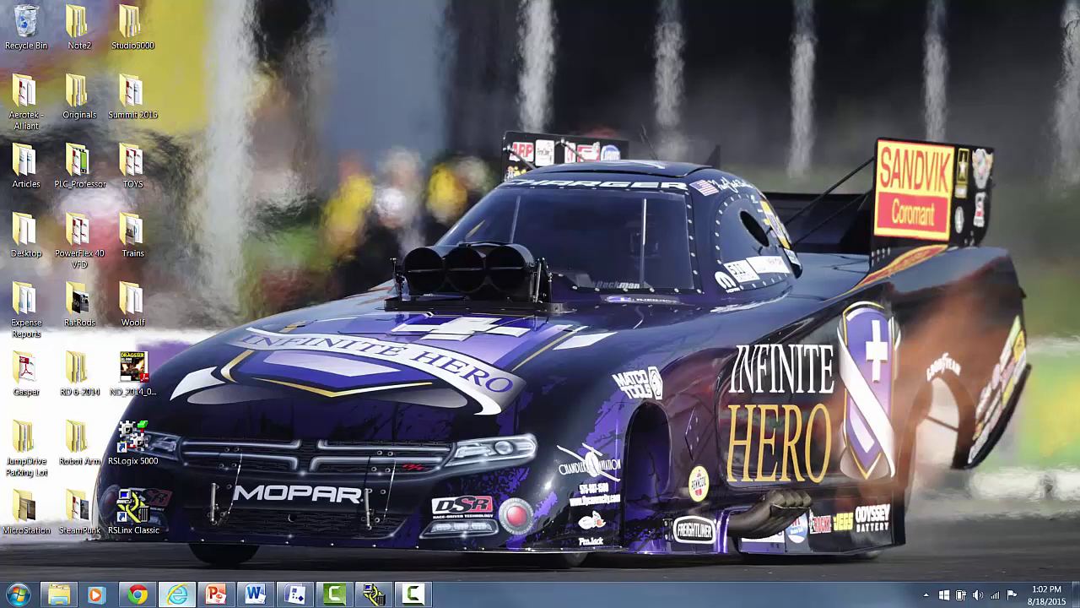
click(175, 514)
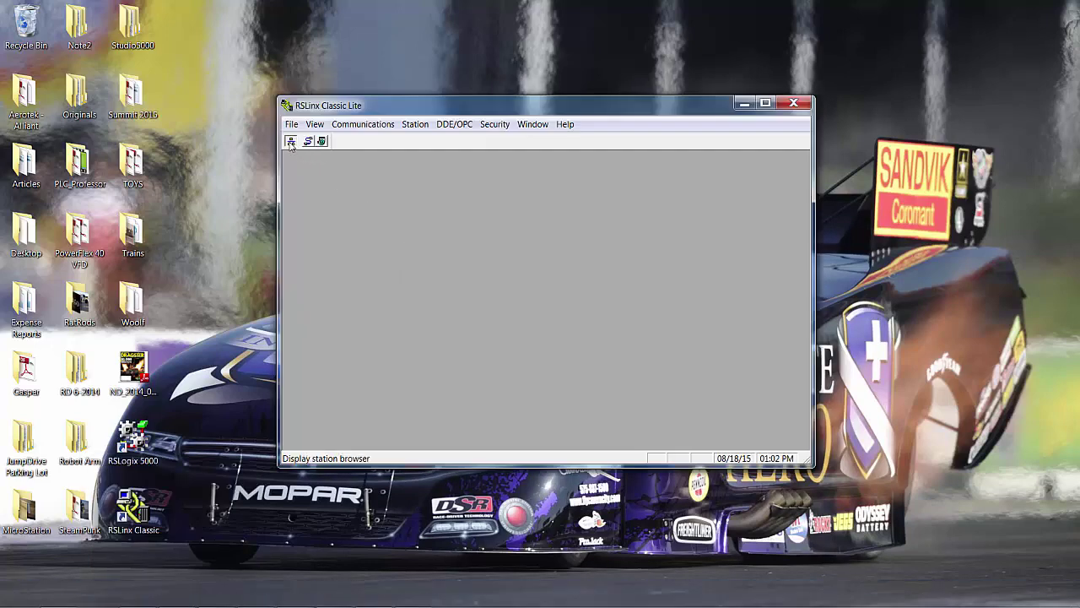
- Browse the AB_DF1-1 network in RSWho through the CompactLogix processor to its backplane, enlarging the window and tree area to show full device names
click(290, 142)
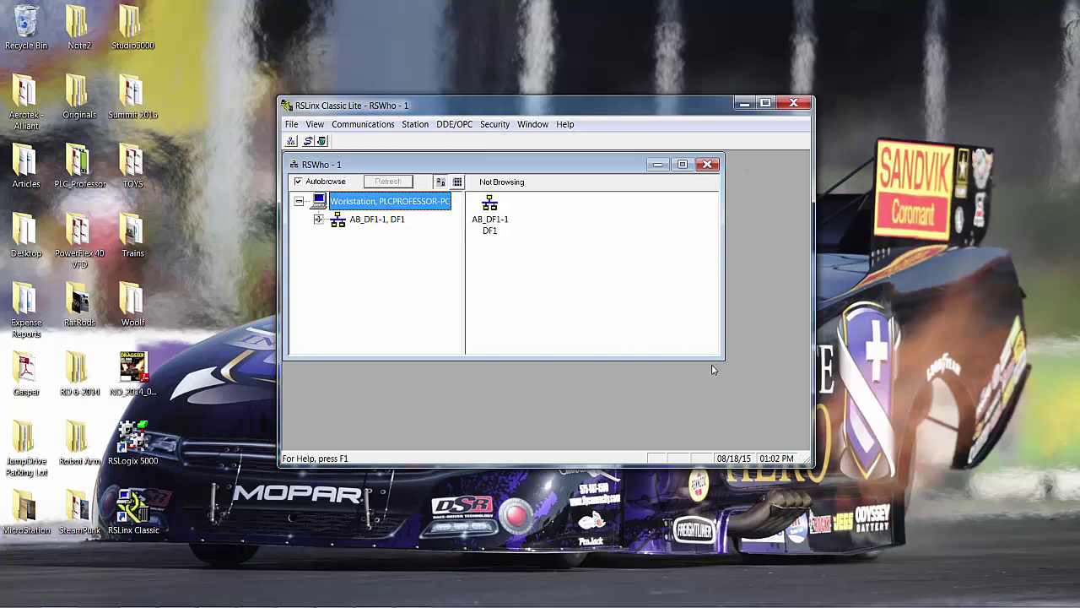
drag(724, 359, 796, 445)
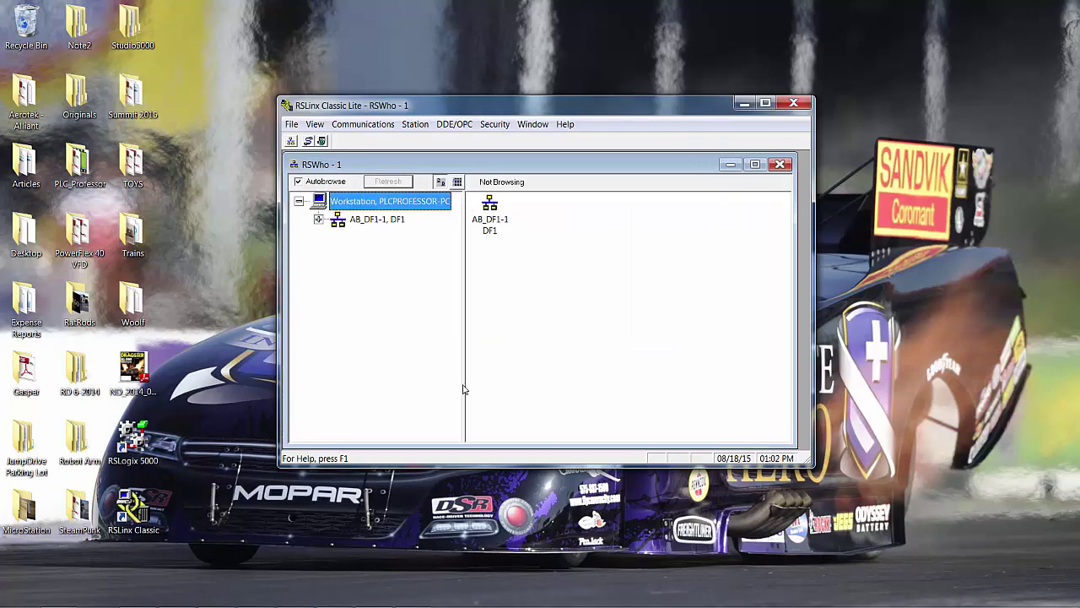
click(318, 220)
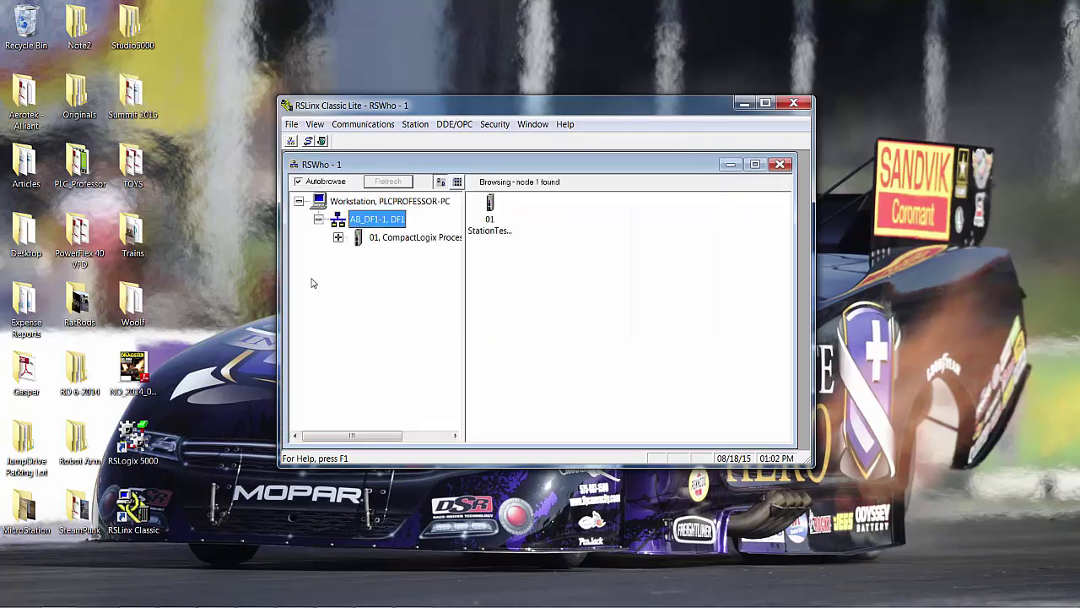
click(338, 238)
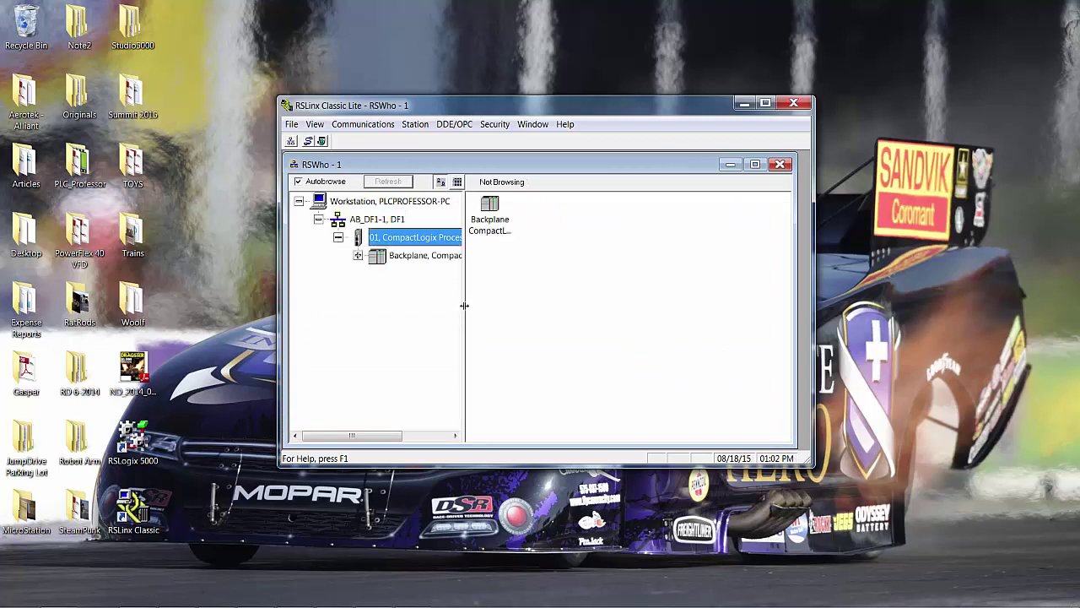
drag(464, 306, 563, 309)
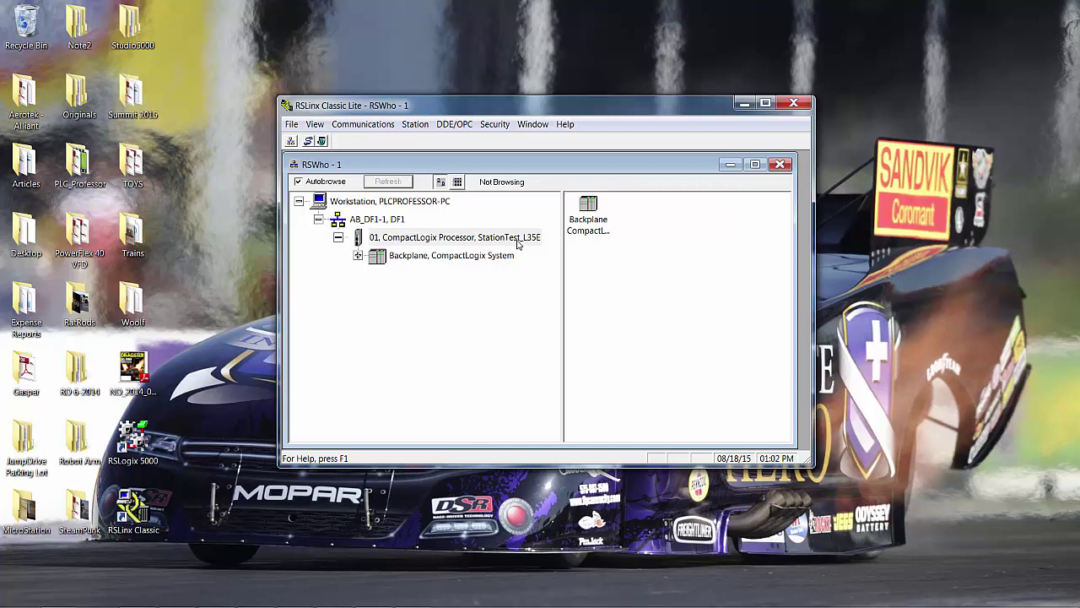
click(358, 255)
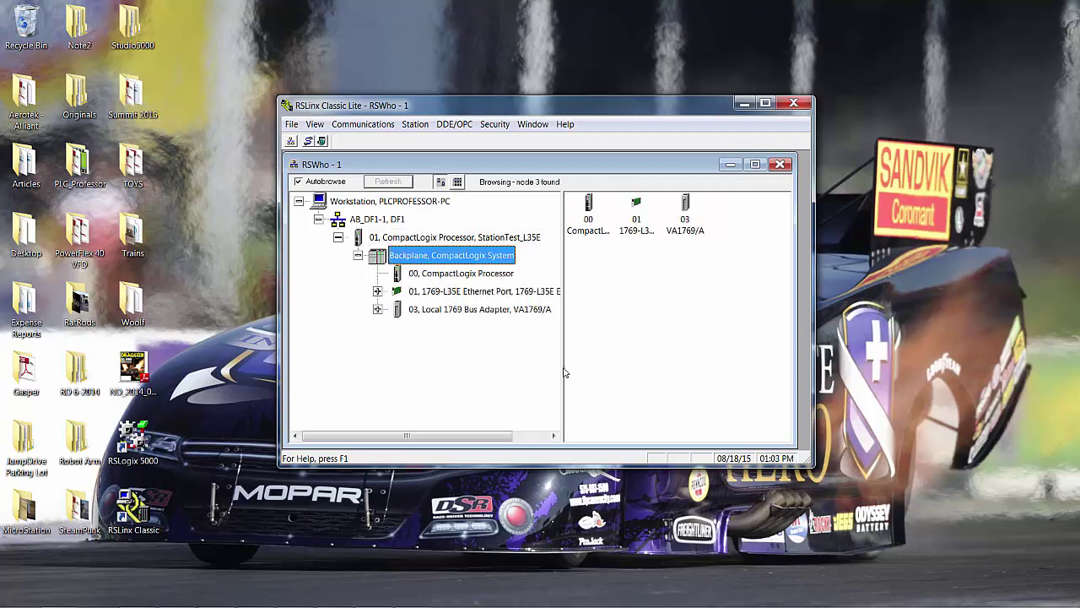
drag(565, 372, 615, 362)
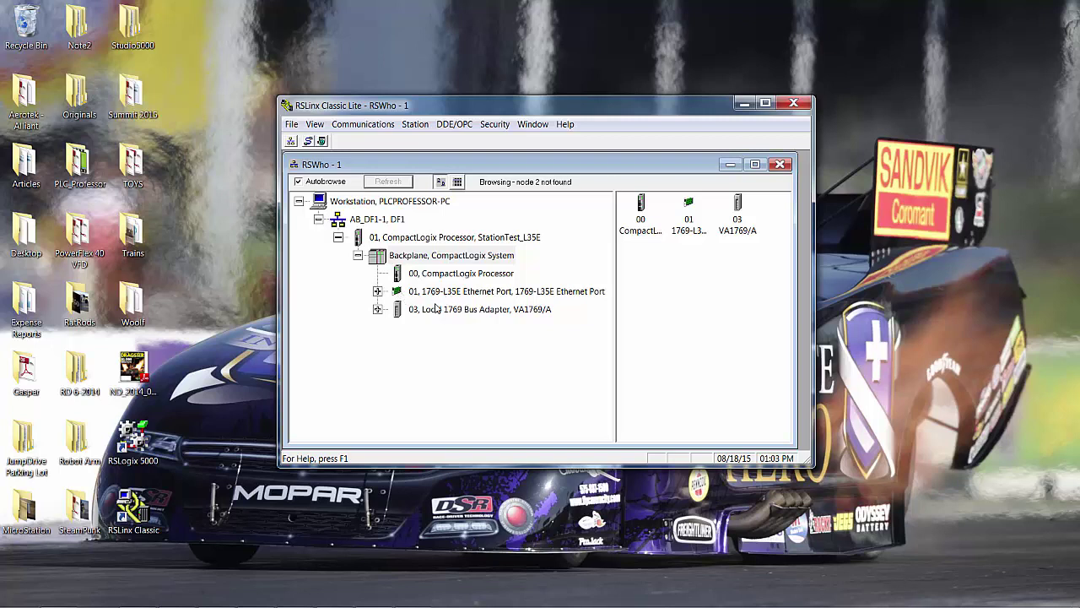
- Expand the 1769-L35E Ethernet port and the Local 1769 Bus Adapter down to the modules on the 1769 Bus
double_click(397, 291)
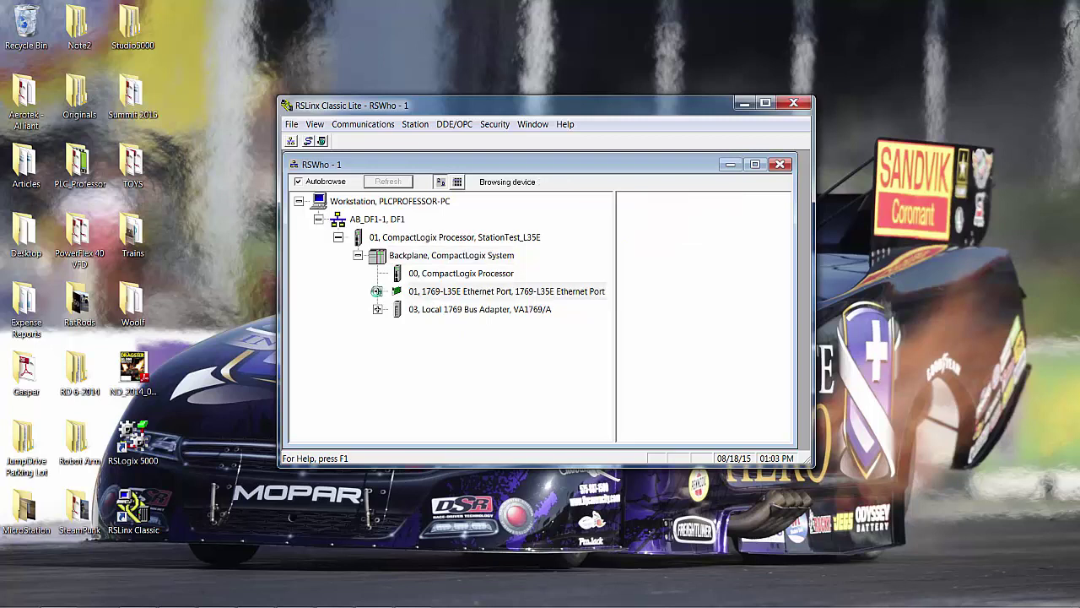
click(398, 309)
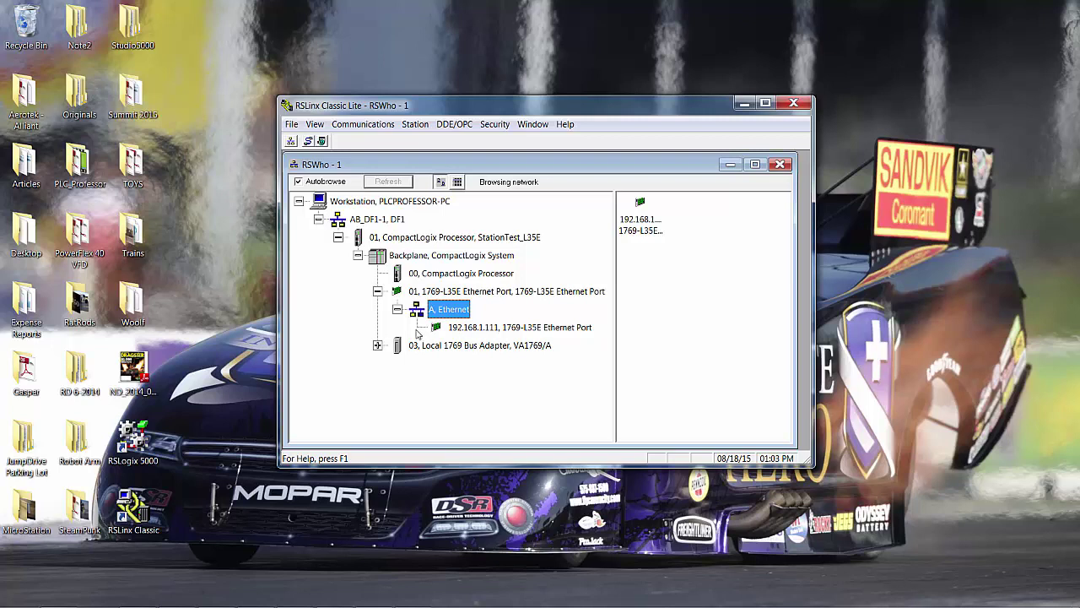
click(377, 344)
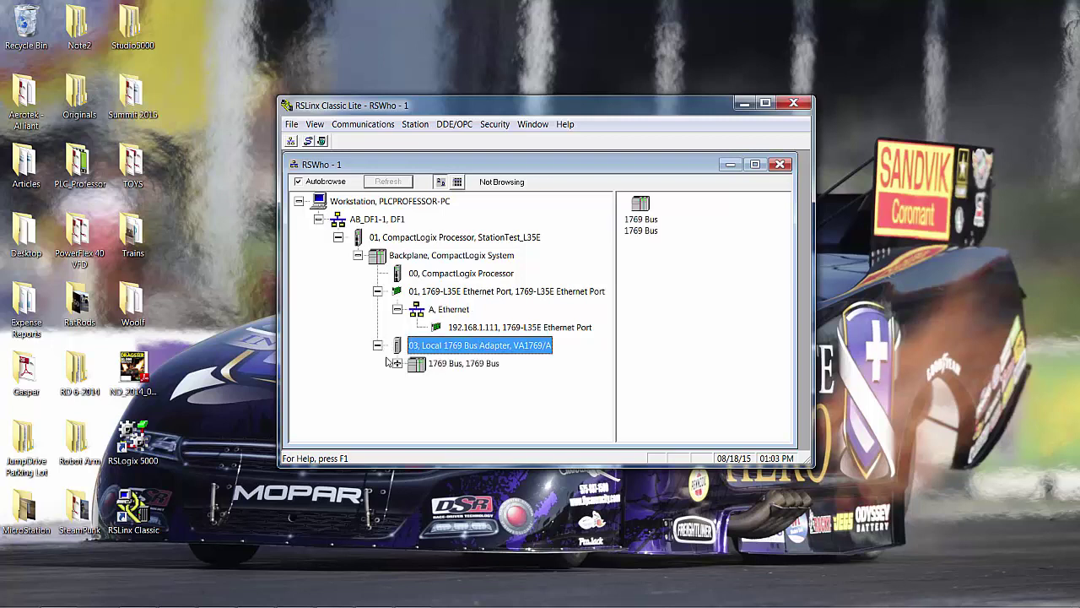
click(397, 364)
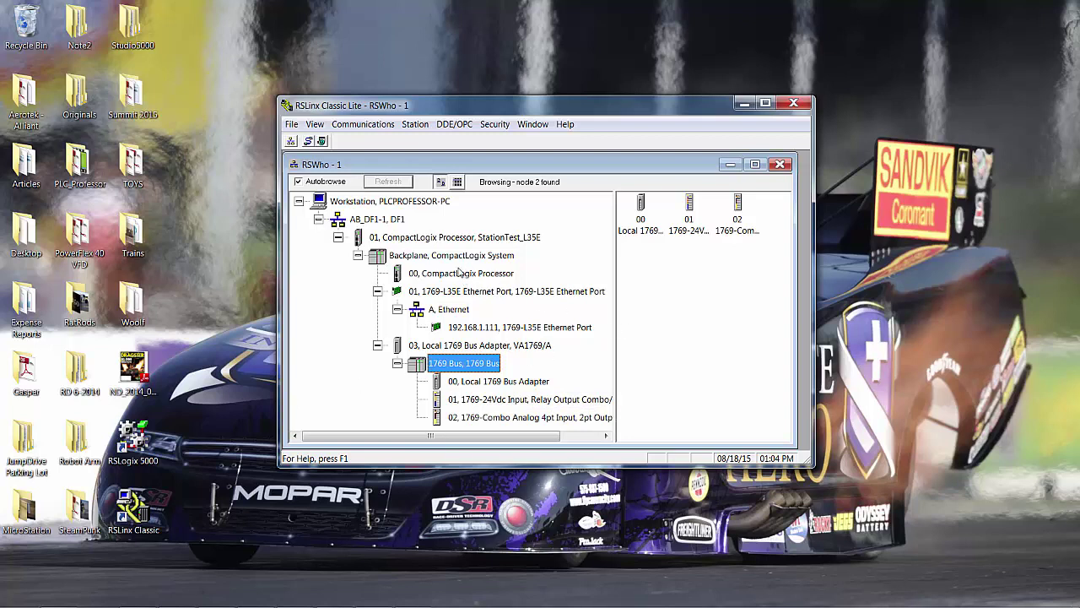
- Check the device properties and faults of the CompactLogix processor at station 01
right_click(444, 240)
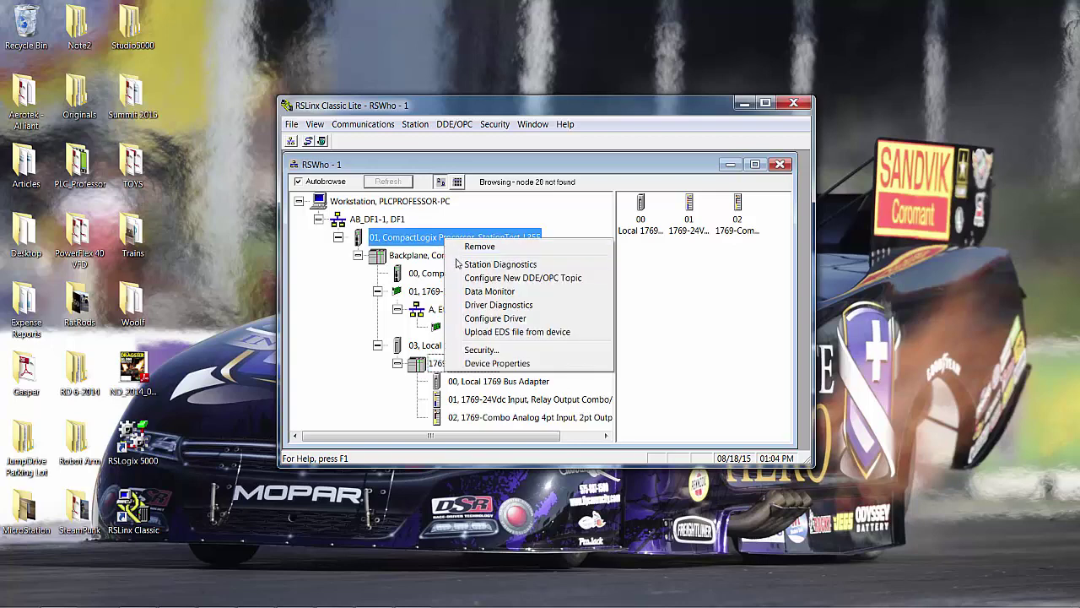
click(496, 364)
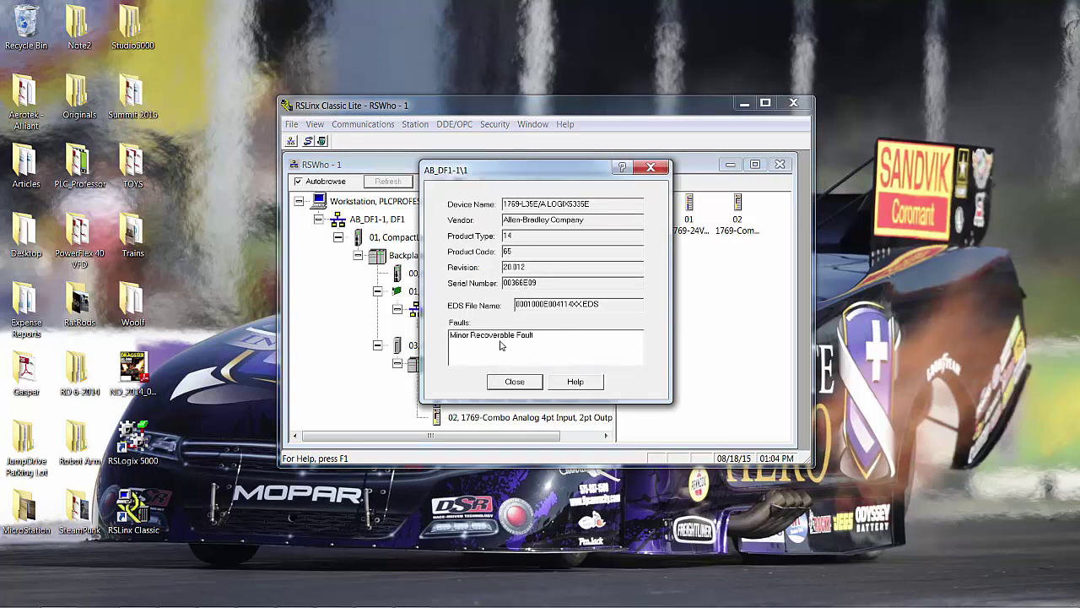
click(516, 382)
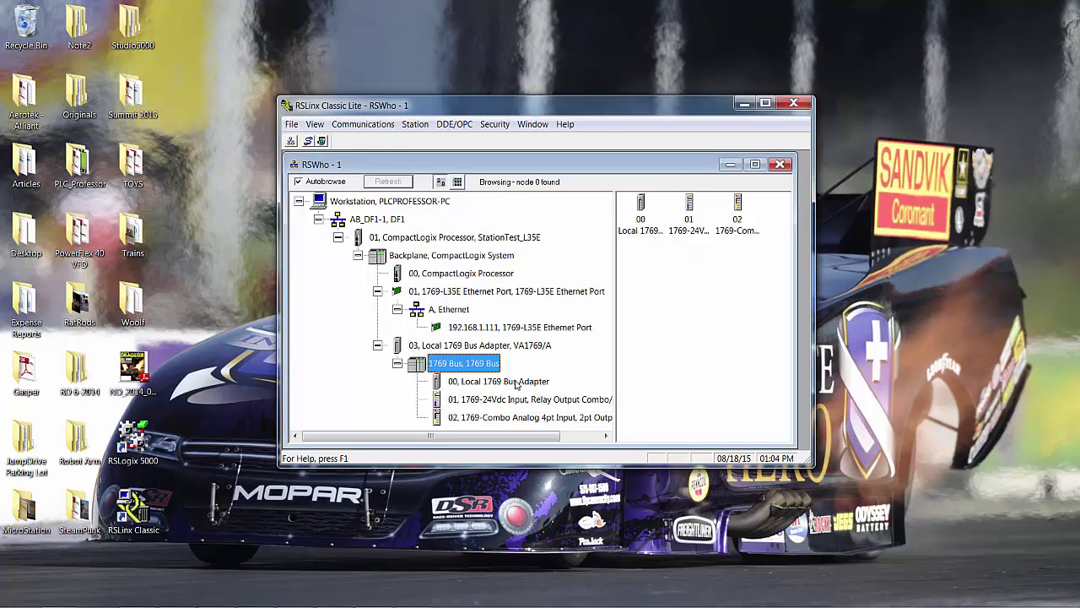
- Review the 1769-L35E Ethernet port's configuration, checking the Dynamic network options and returning the type to Static
right_click(454, 293)
click(497, 404)
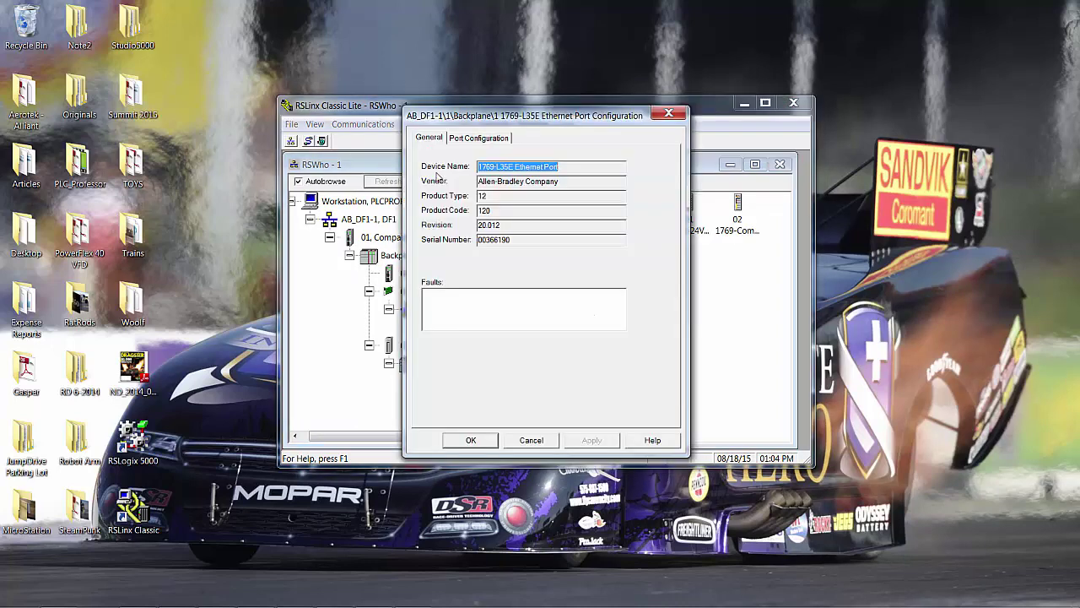
click(479, 139)
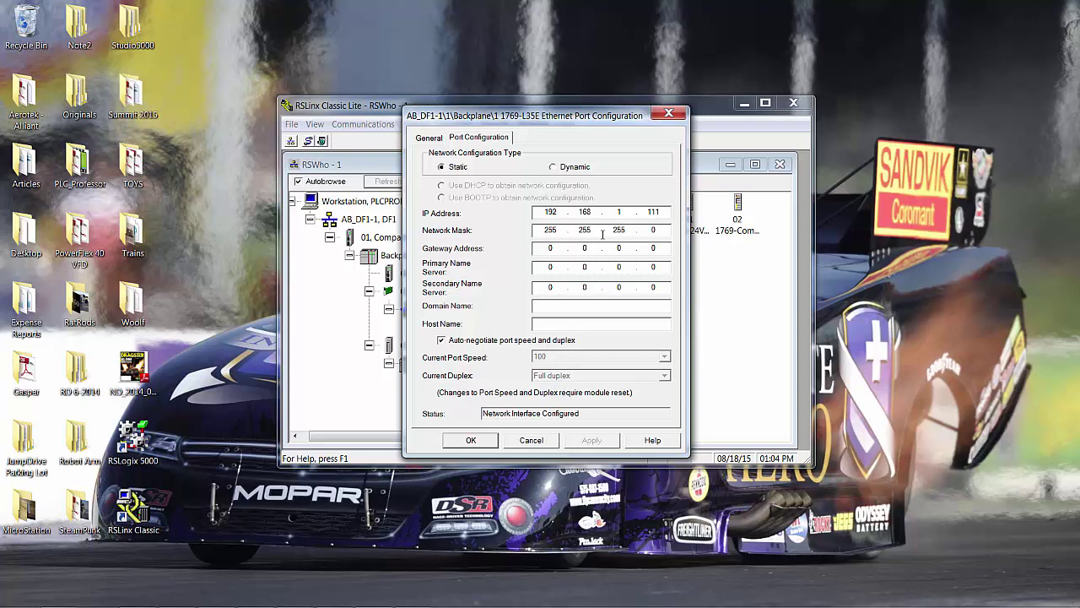
click(555, 167)
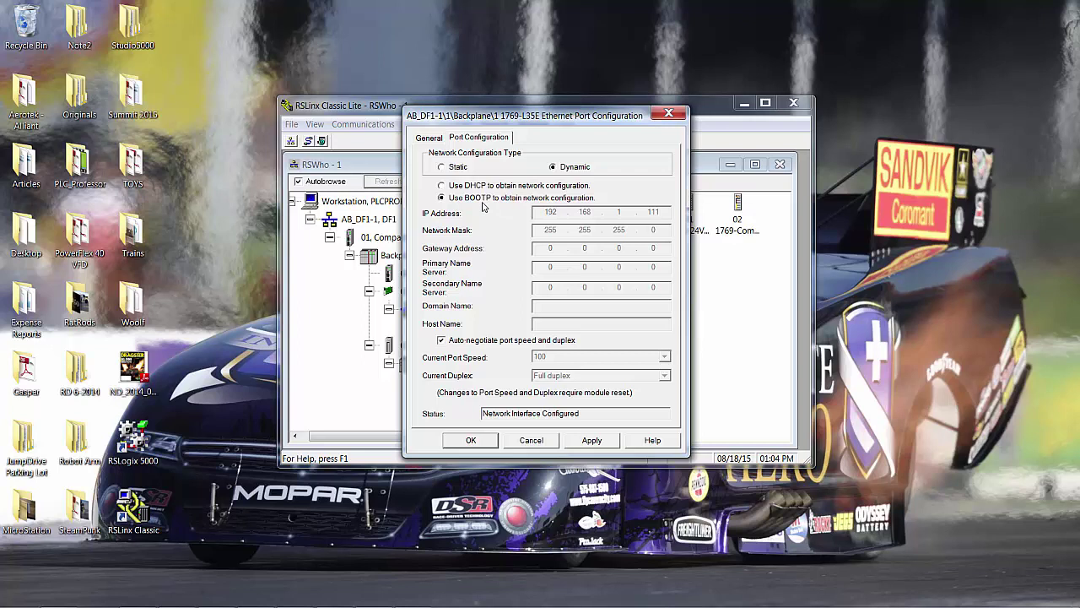
click(444, 168)
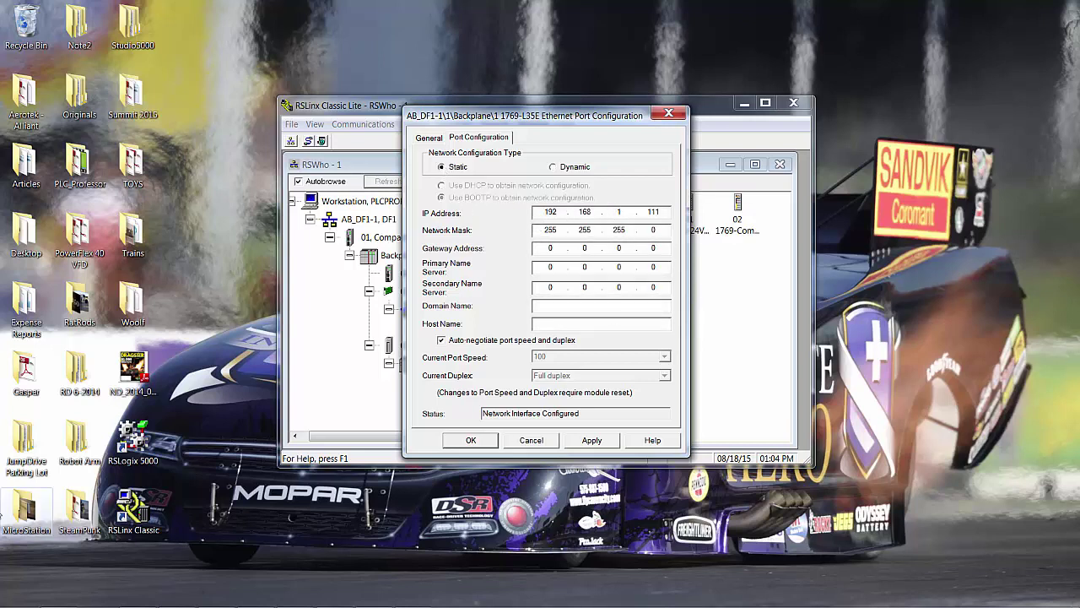
- Switch to the Windows Control Panel and display the computer's network adapter connections
mouse_move(19, 596)
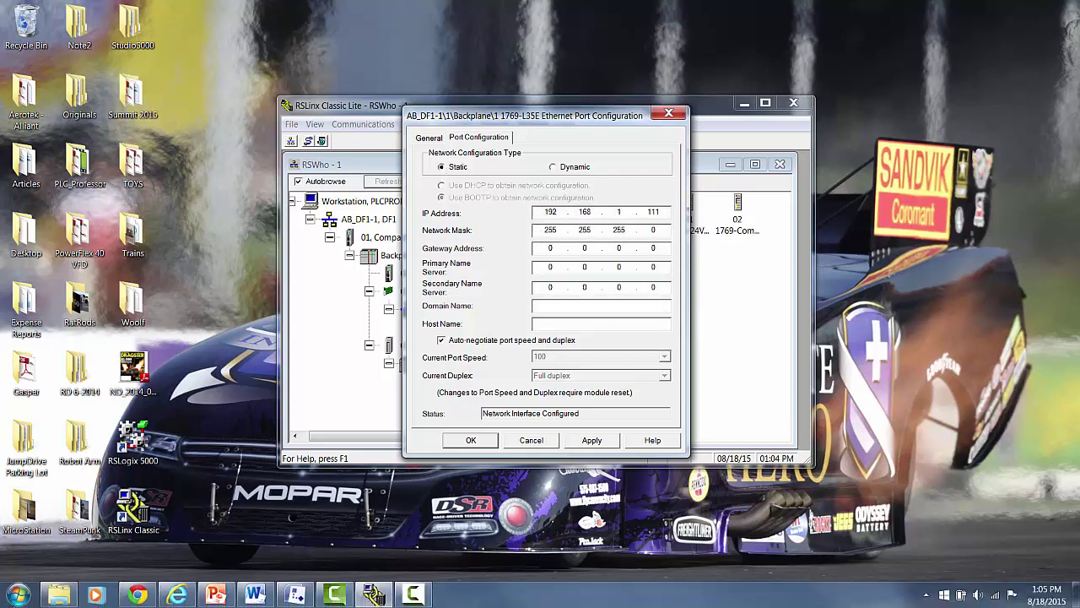
click(18, 596)
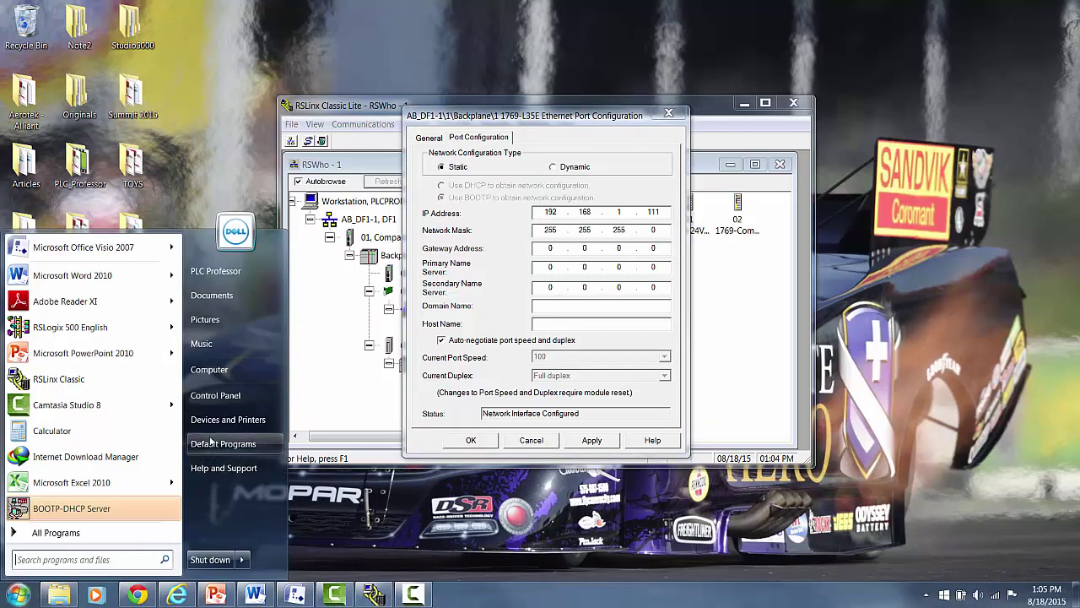
click(215, 395)
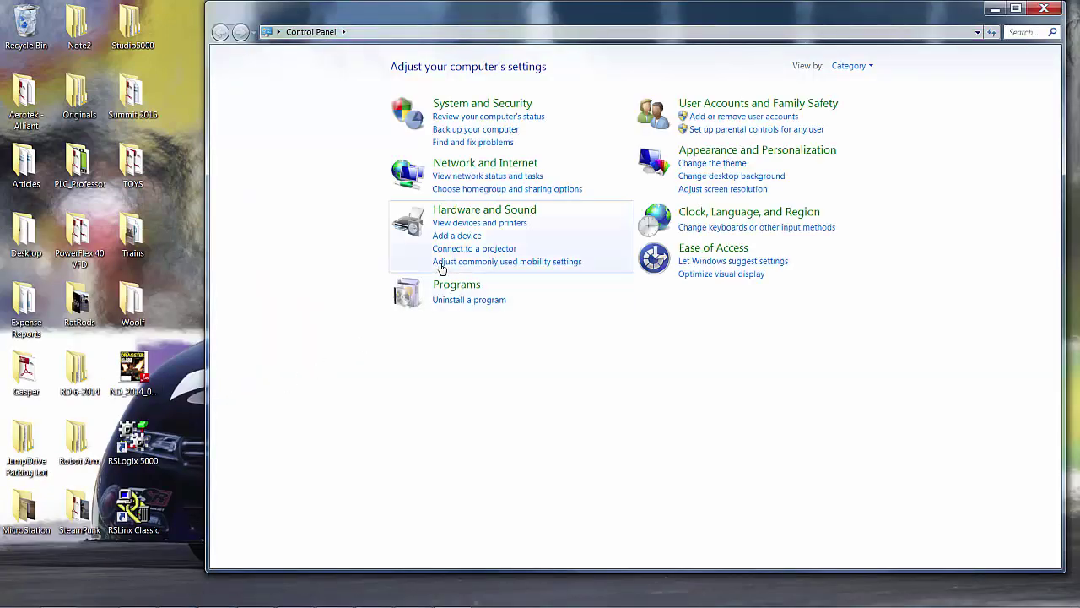
click(486, 163)
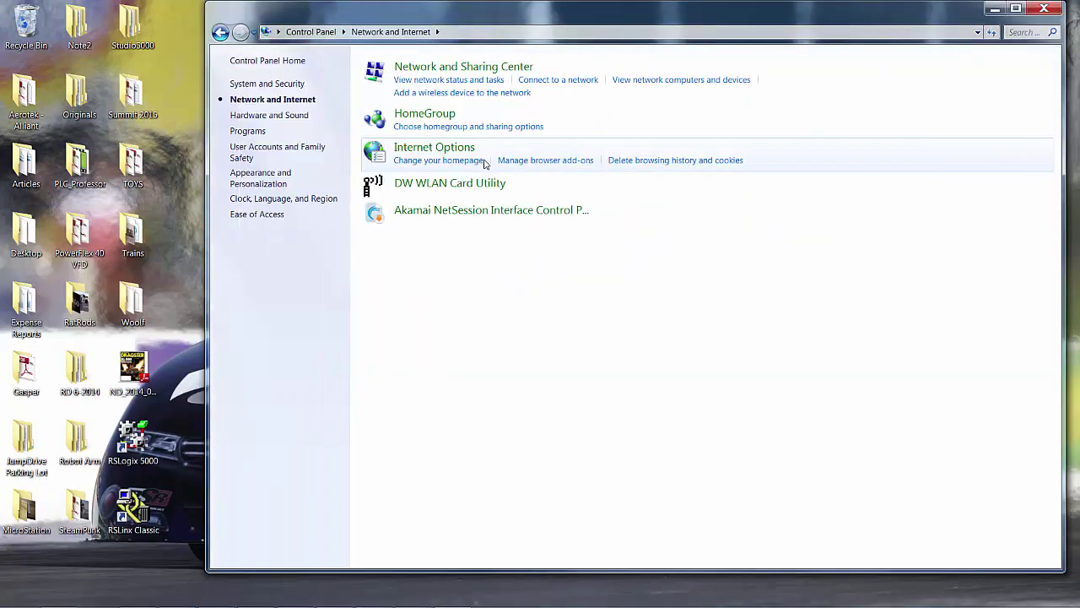
click(464, 67)
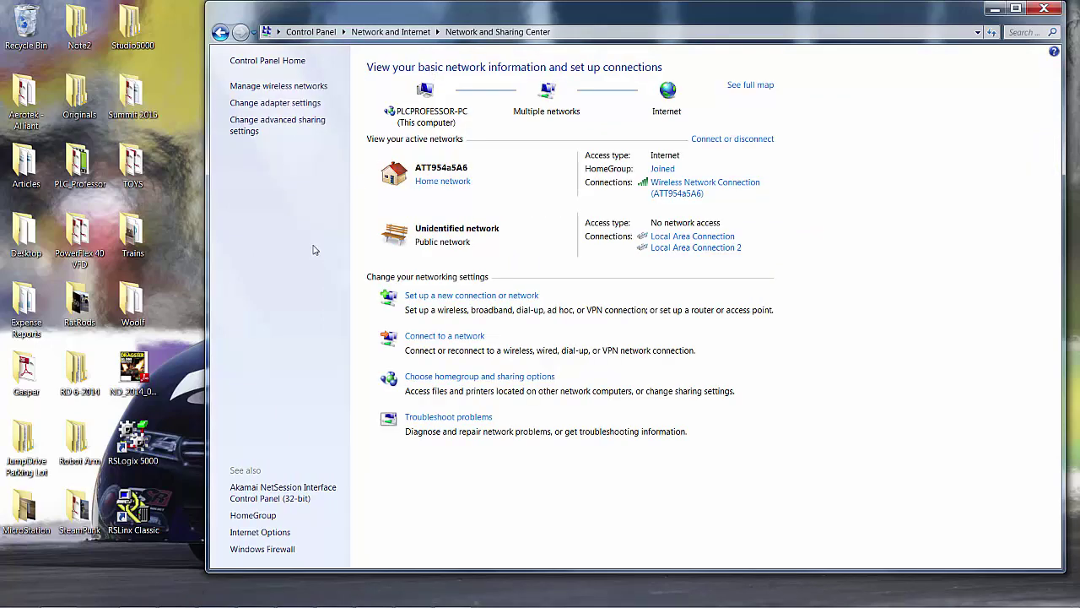
click(286, 103)
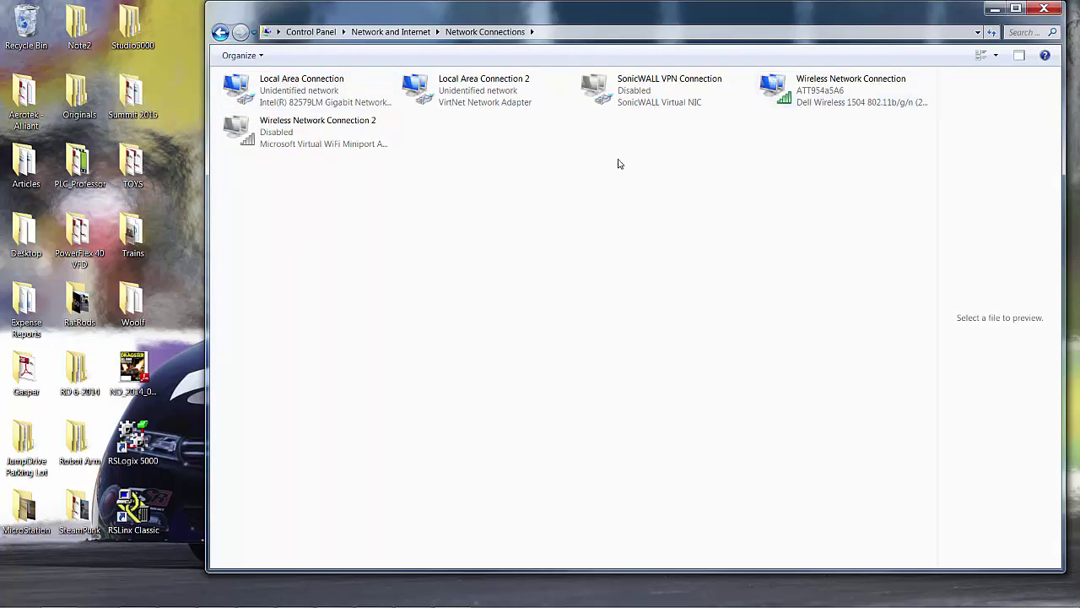
- Review the Local Area Connection's TCP/IPv4 address and subnet mask, then accept the settings
right_click(300, 100)
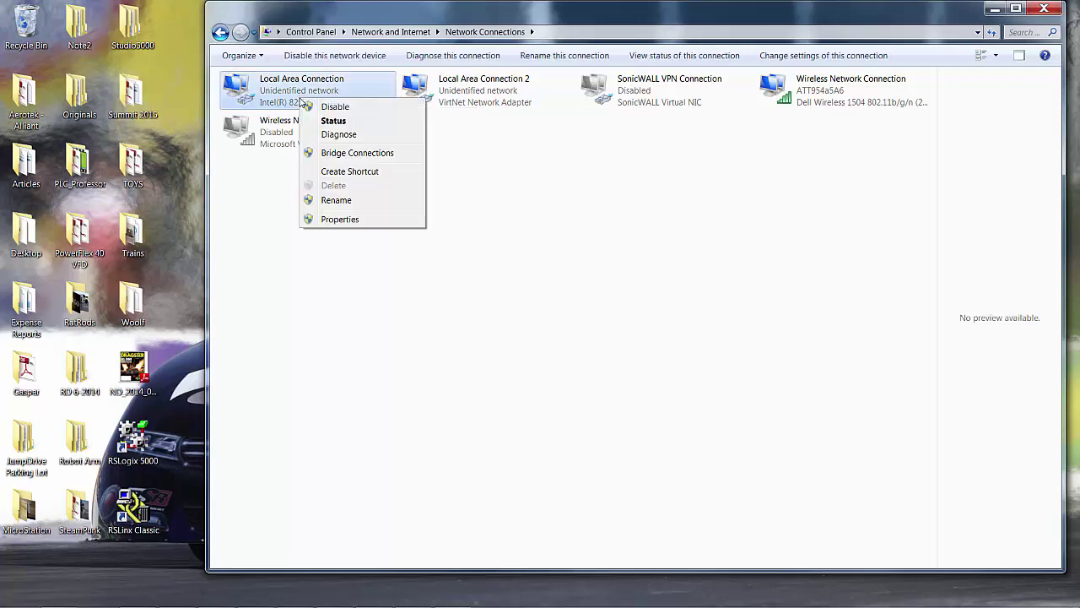
click(340, 220)
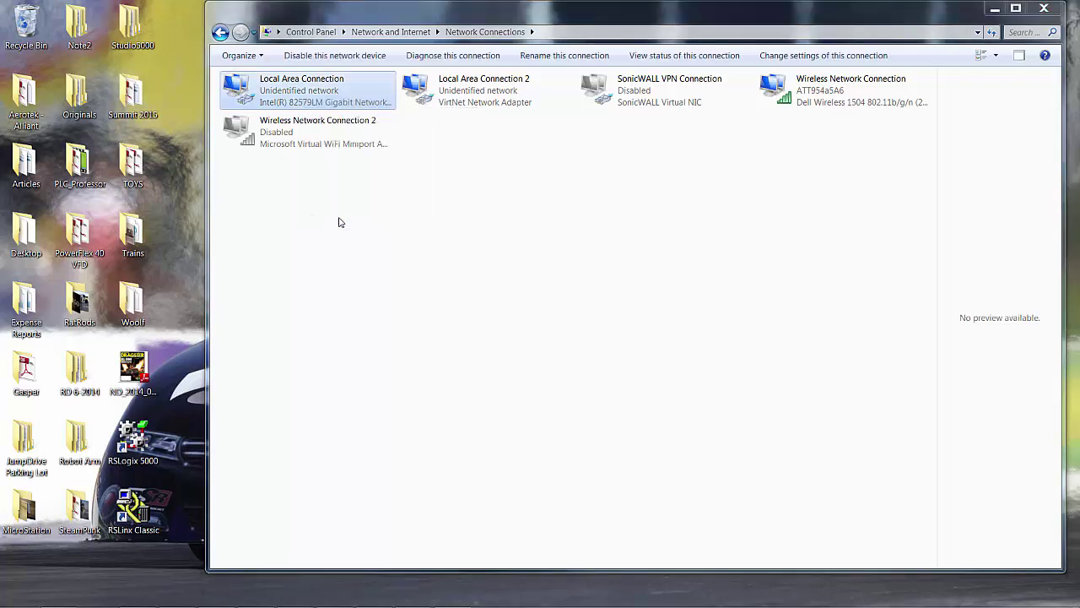
double_click(374, 225)
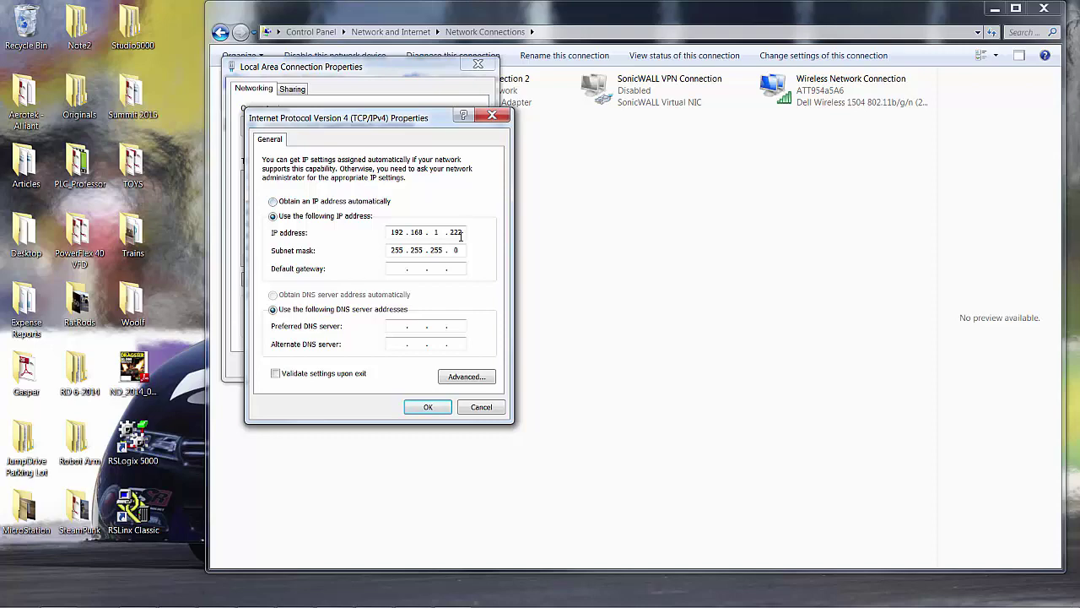
click(430, 408)
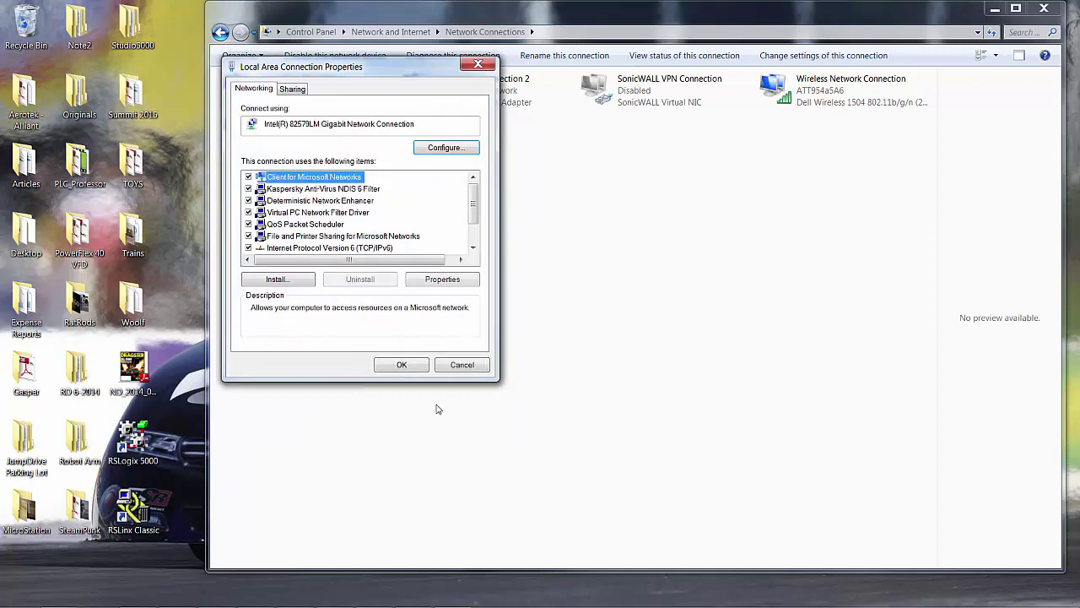
- Accept the Local Area Connection properties, and apply the static port configuration of the 1769-L35E Ethernet port in RSLinx
click(401, 364)
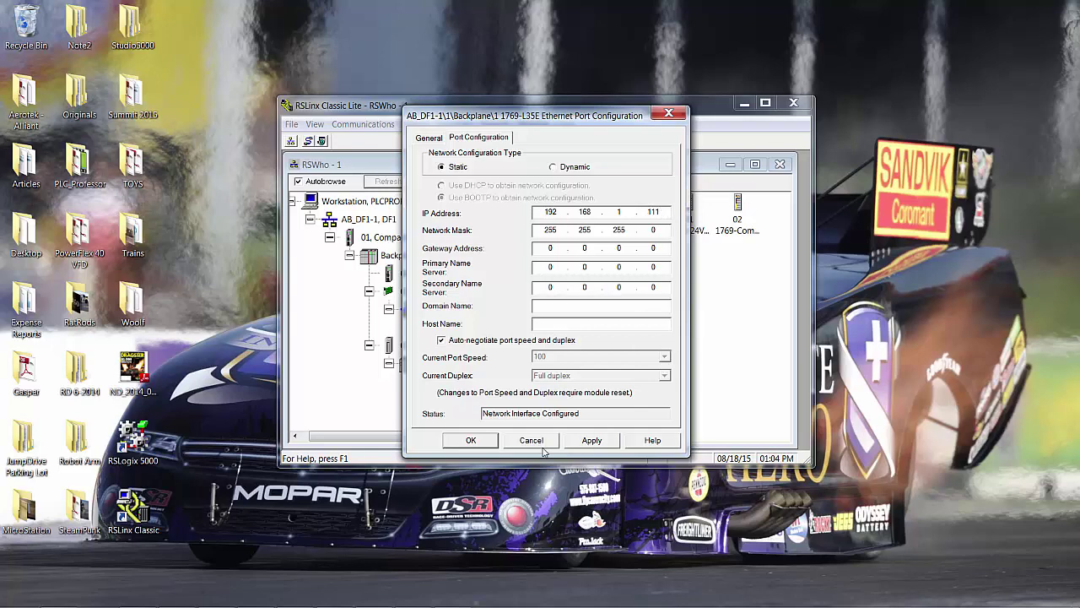
click(591, 440)
click(493, 445)
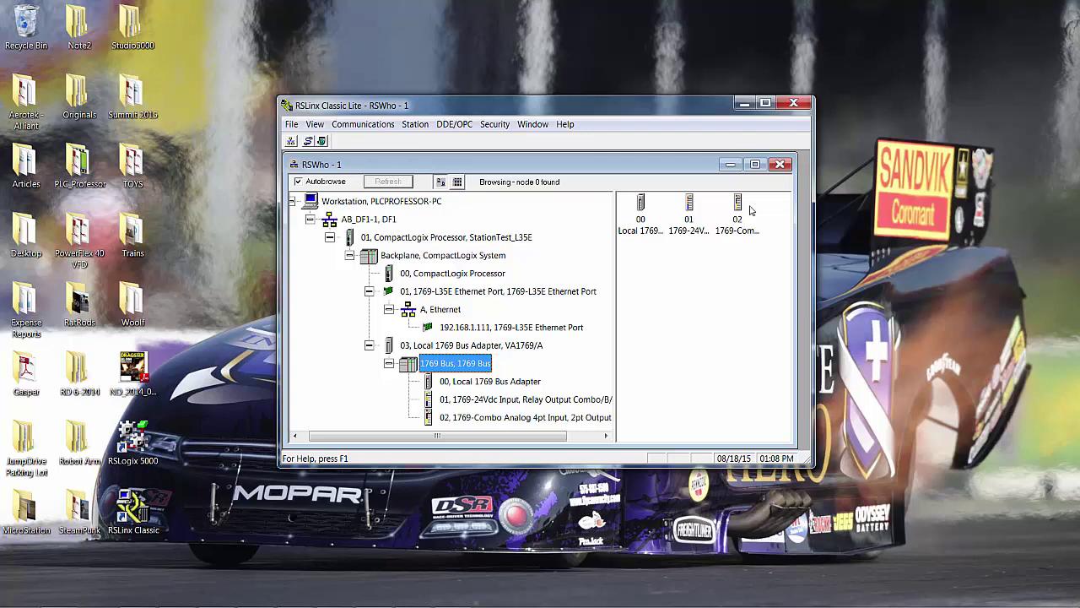
- Close the RSWho browser and switch from RSLinx to RSLogix 5000, closing its Start Page
click(778, 166)
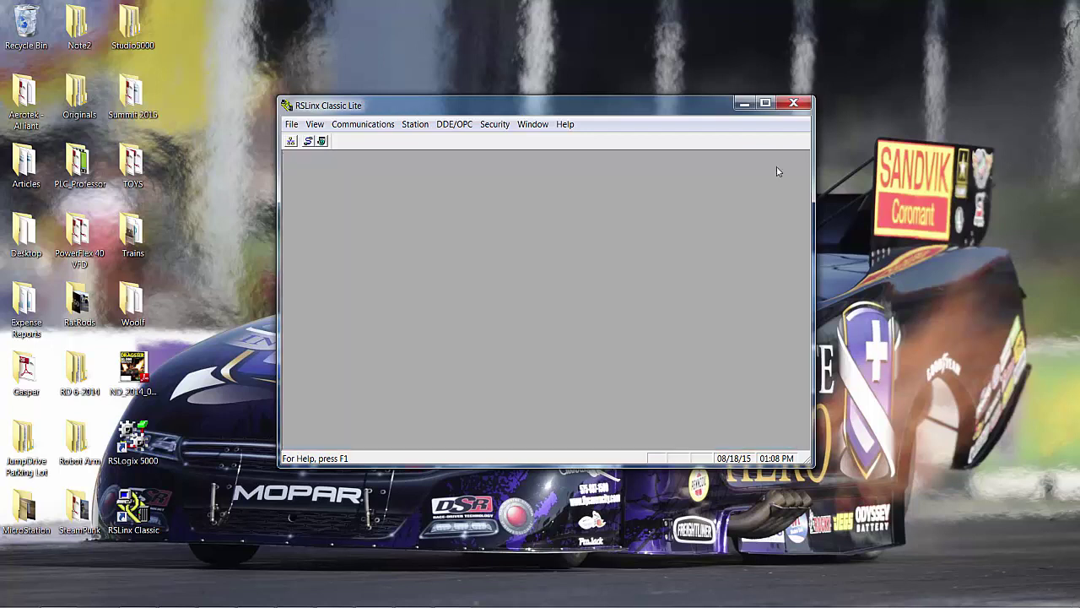
mouse_move(419, 604)
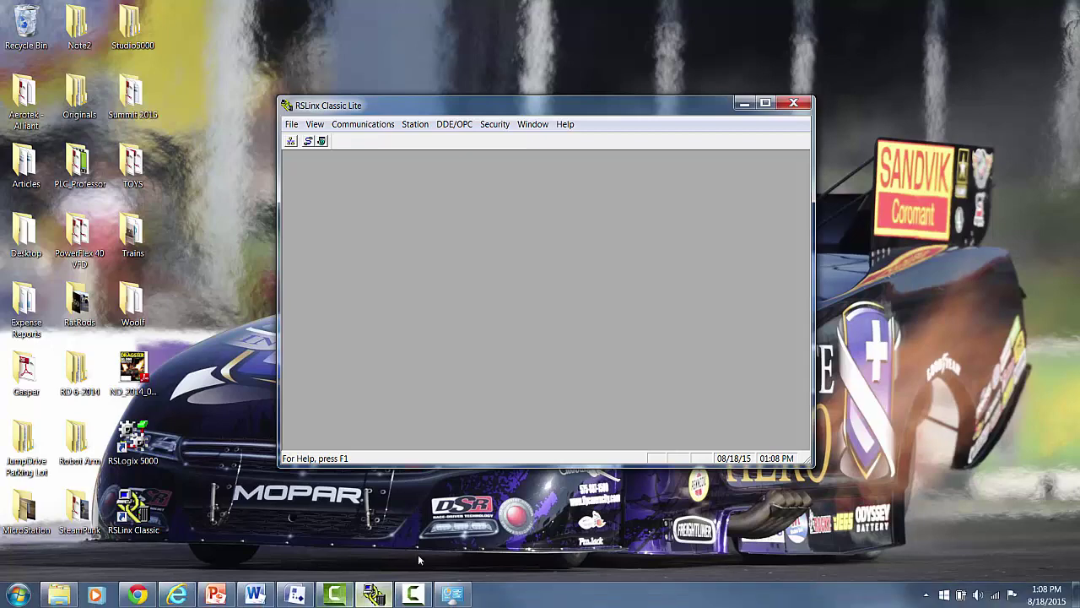
click(374, 595)
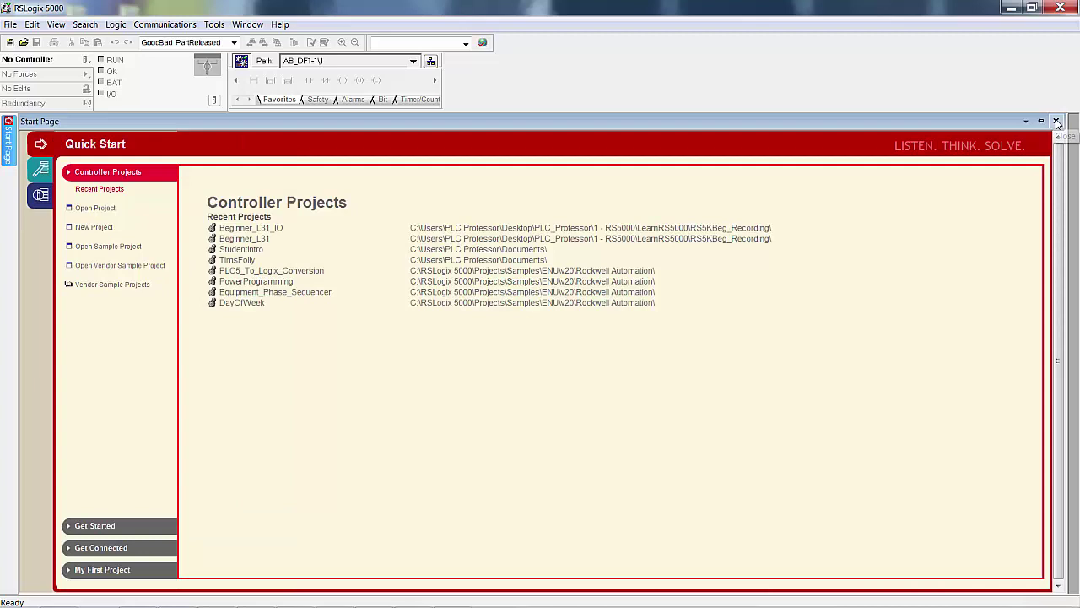
click(1056, 123)
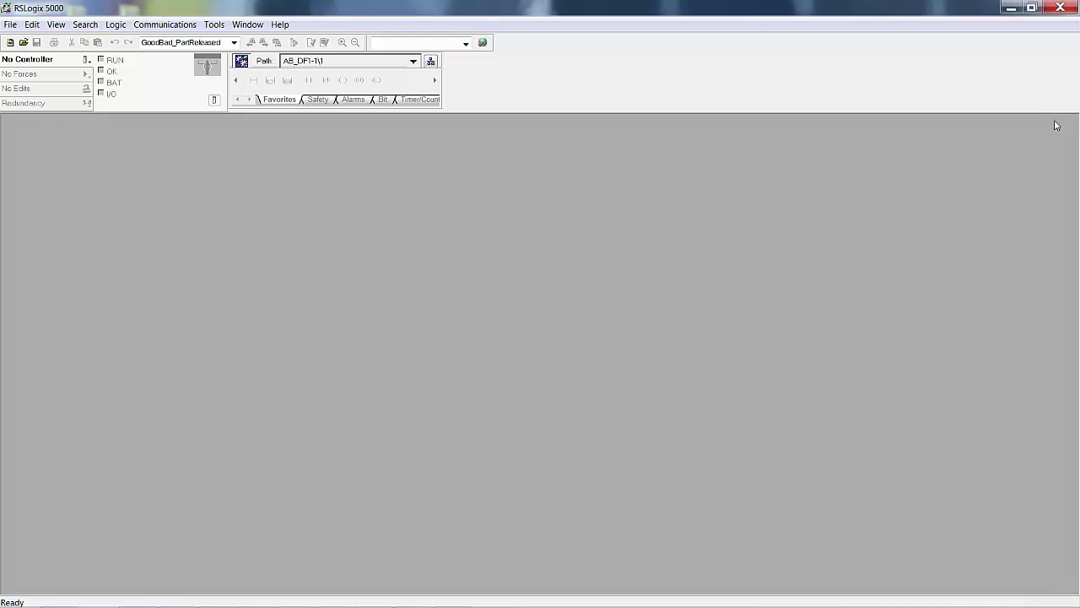
- Try to go online over AB_DF1-1 with the CompactLogix processor at station 01, and cancel selecting a project file
click(157, 28)
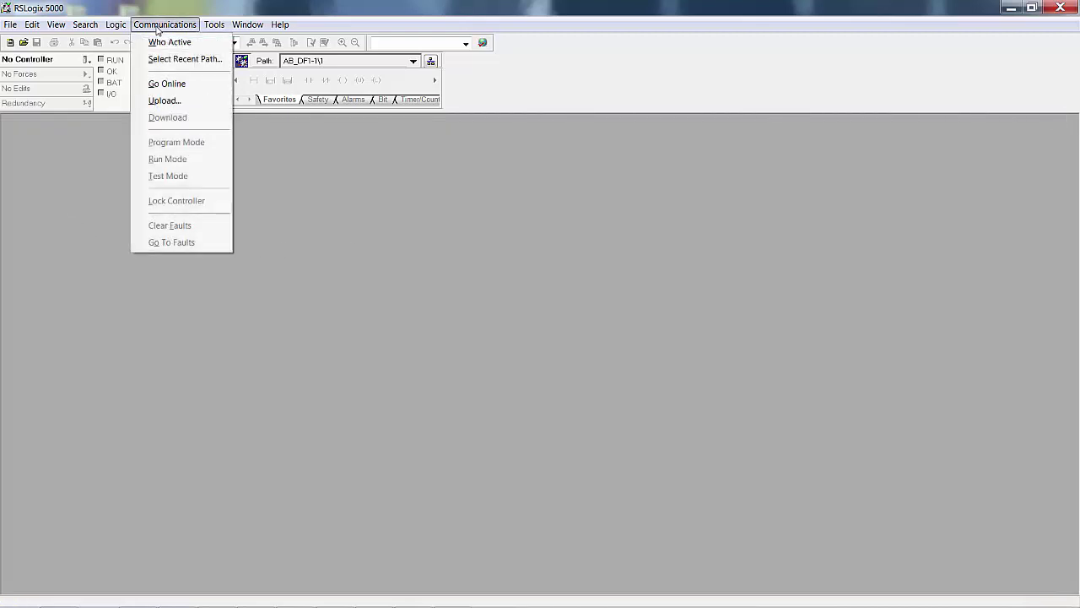
click(158, 41)
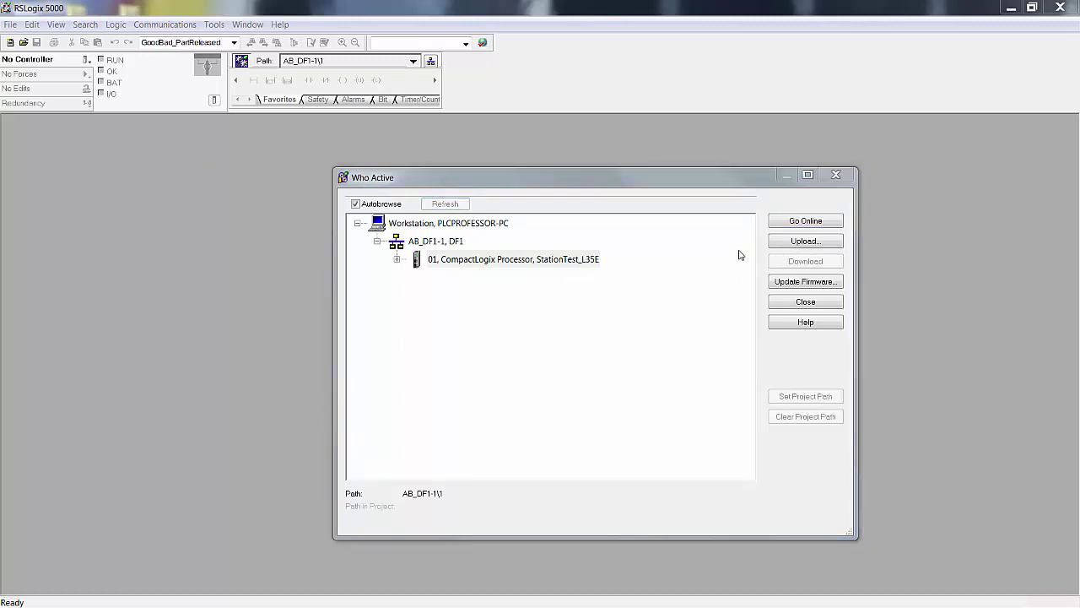
click(803, 222)
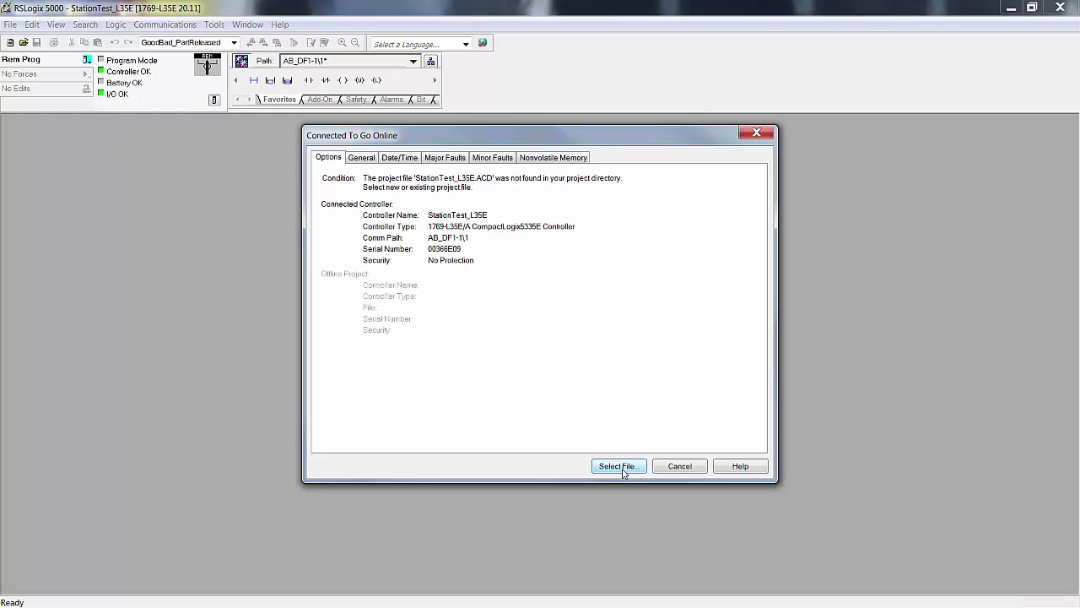
click(680, 466)
- Start a new controller project and set its type to 1769-L35E CompactLogix5335E Controller
click(166, 26)
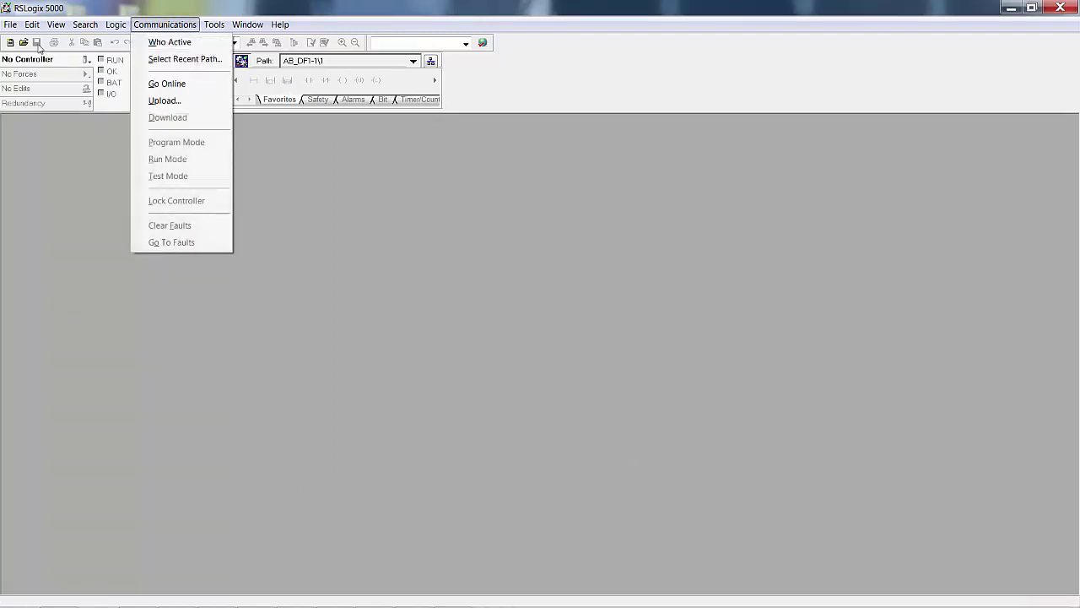
click(10, 26)
click(10, 26)
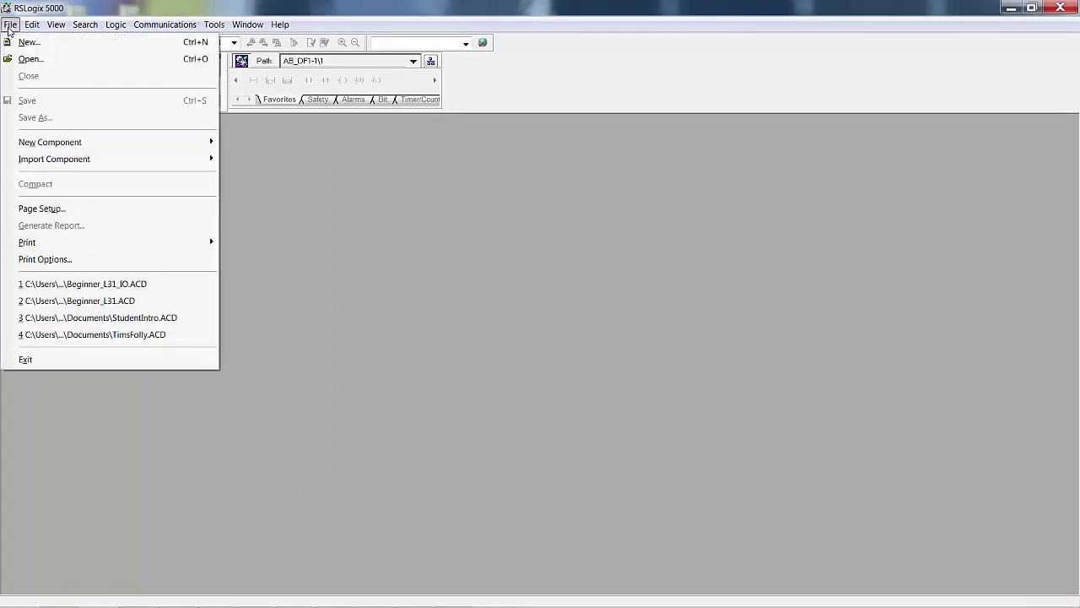
click(27, 44)
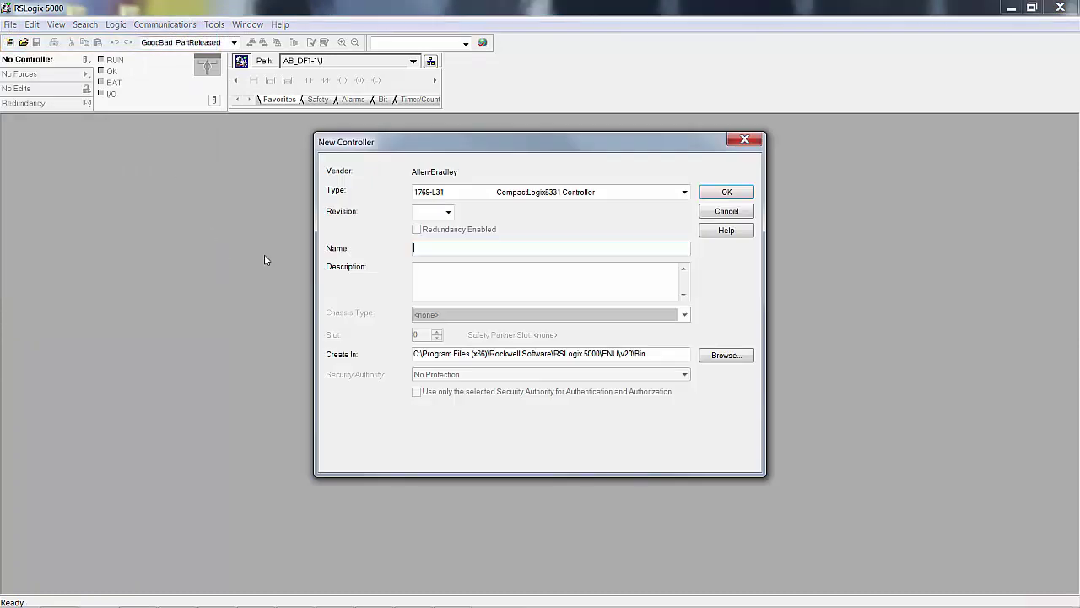
click(685, 193)
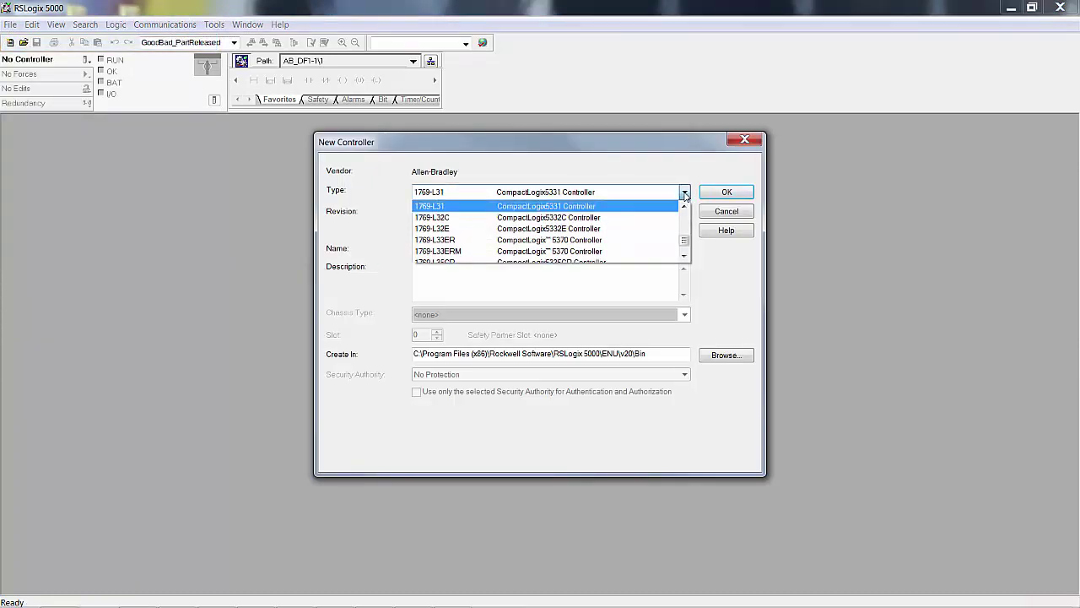
click(688, 250)
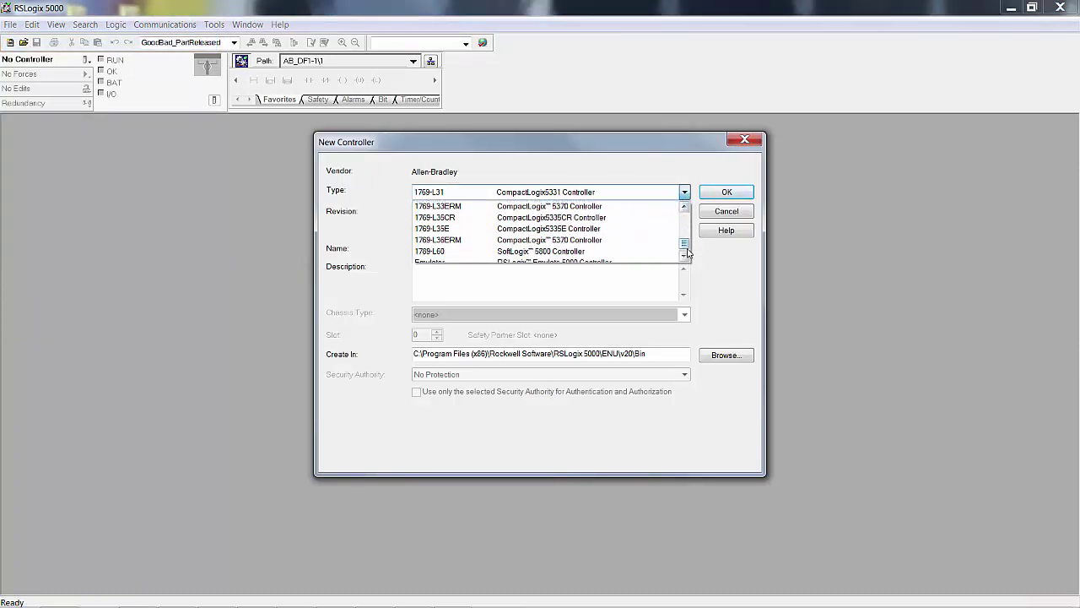
click(541, 231)
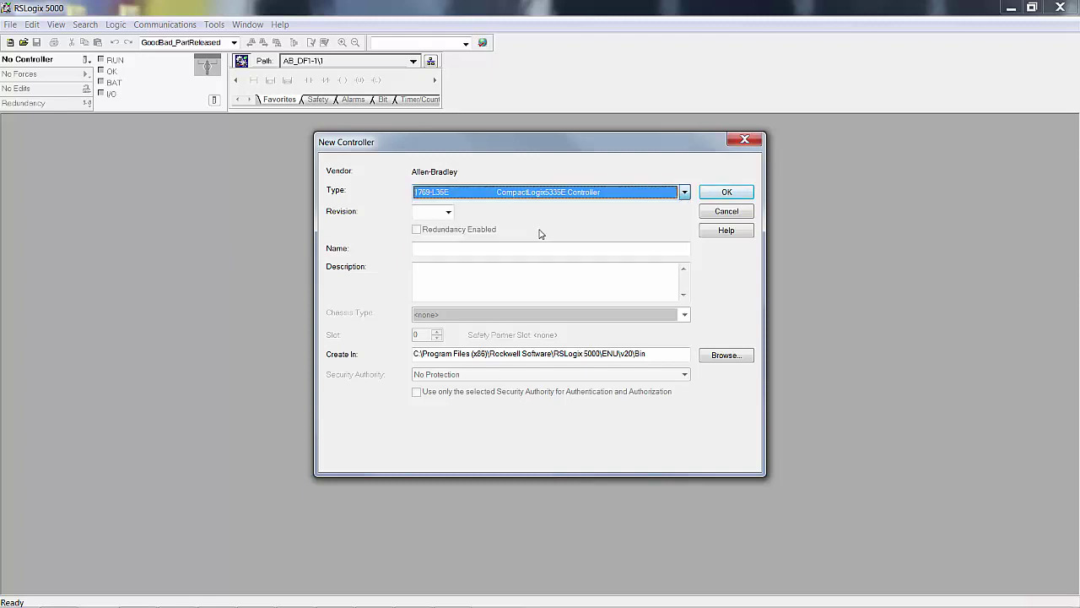
- Set the new controller's revision to 20 and name it Beginner_L35E_IO
click(448, 213)
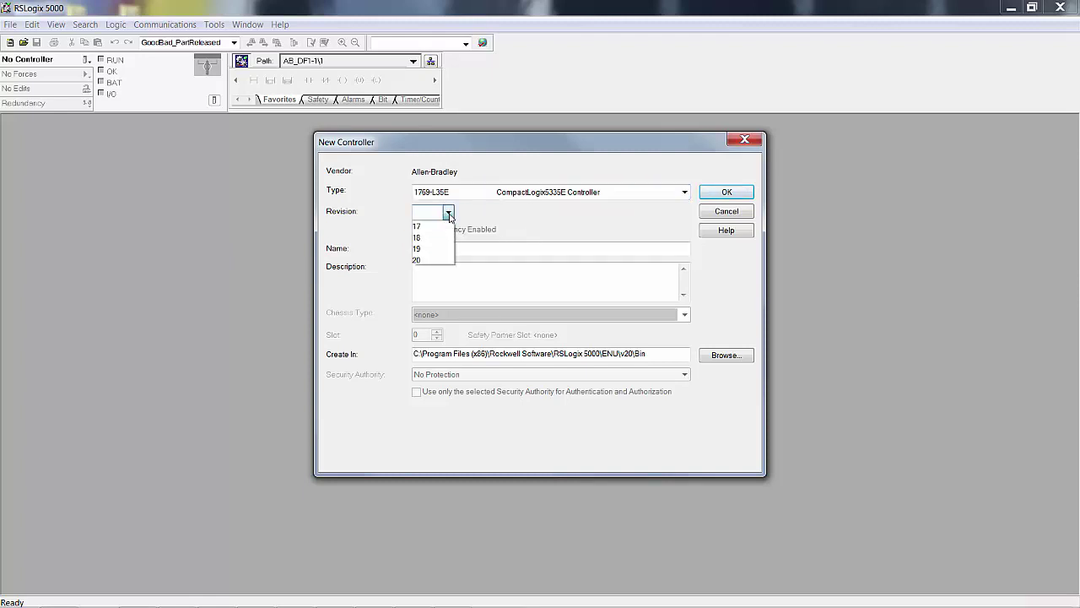
click(423, 260)
click(437, 249)
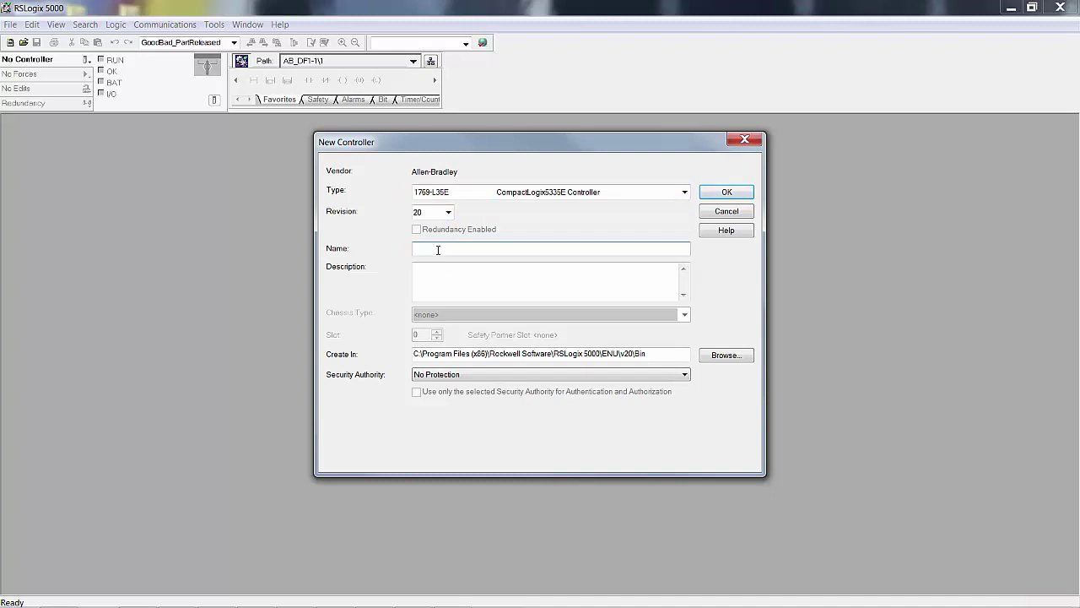
text(Beginner_L35E_IO)
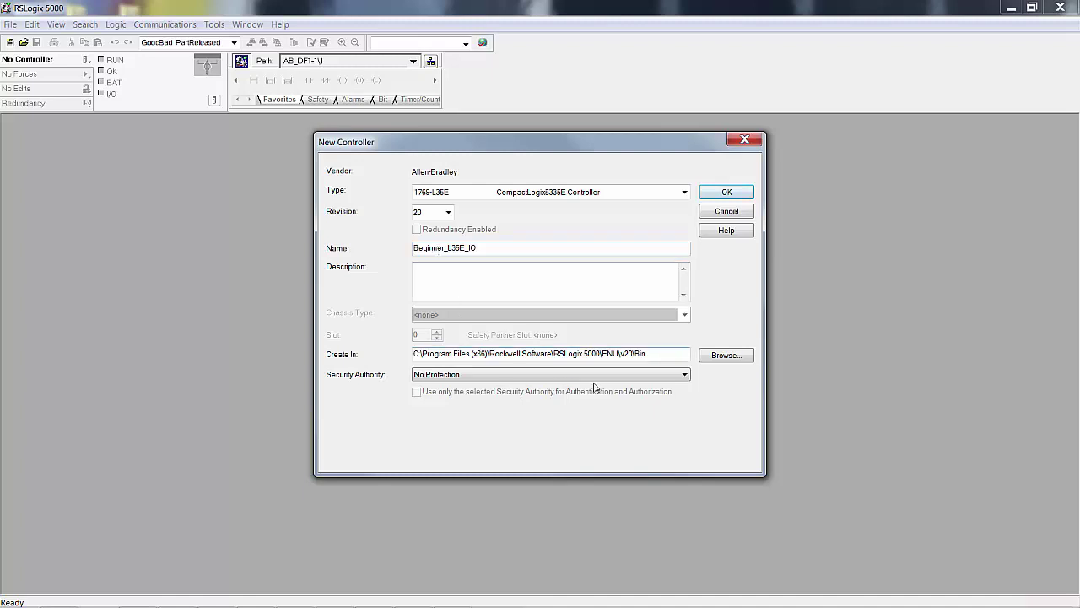
- Set the project location to the RS5KBeg_Recording folder under PLC_Professor\1 - RS5000\LearnRS5000 and create the controller project
click(718, 357)
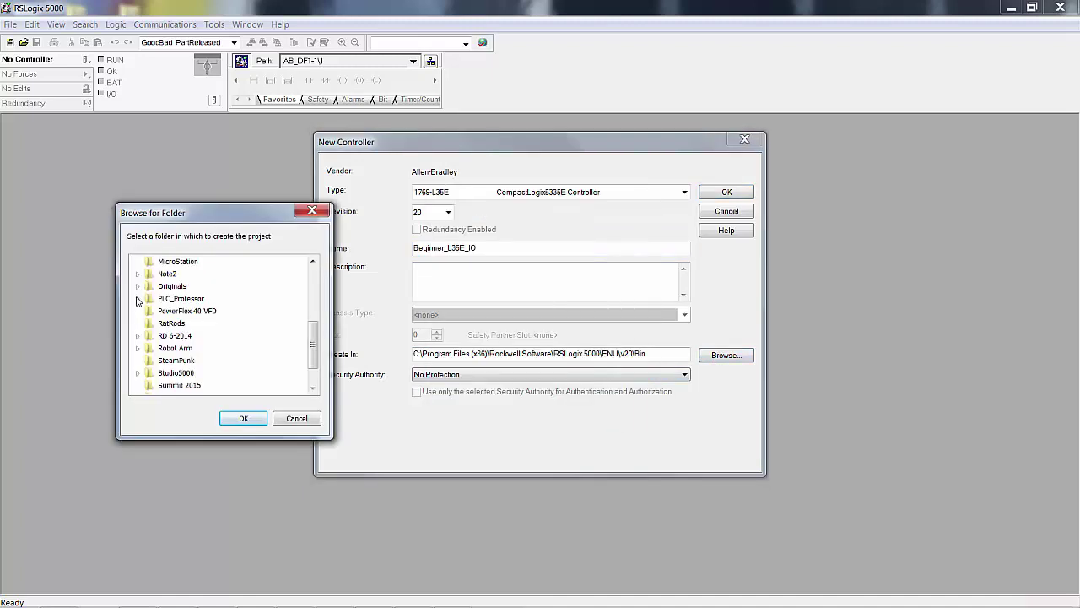
click(135, 304)
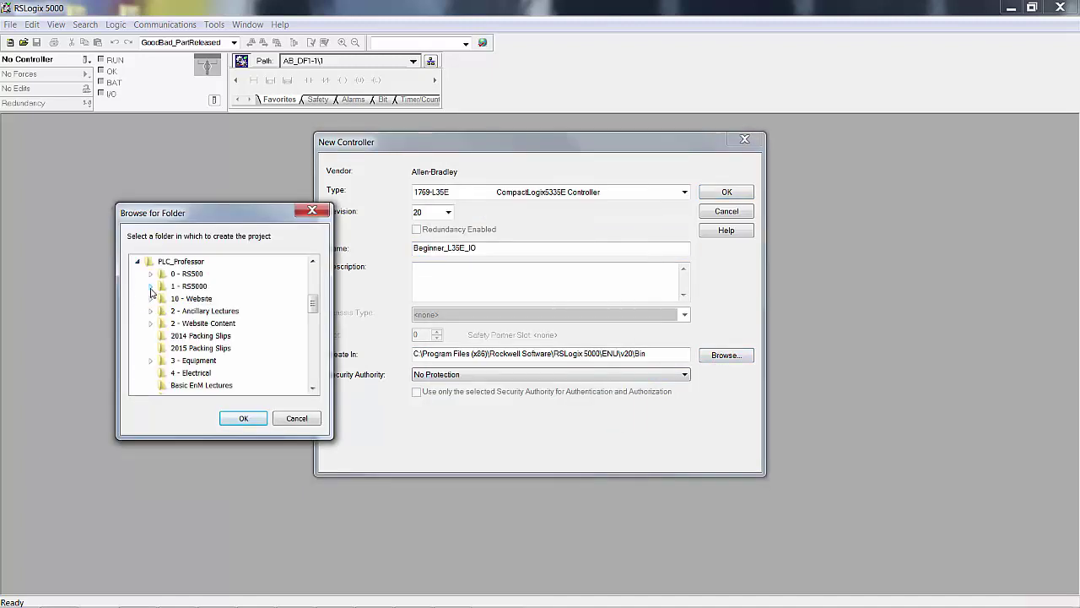
click(150, 286)
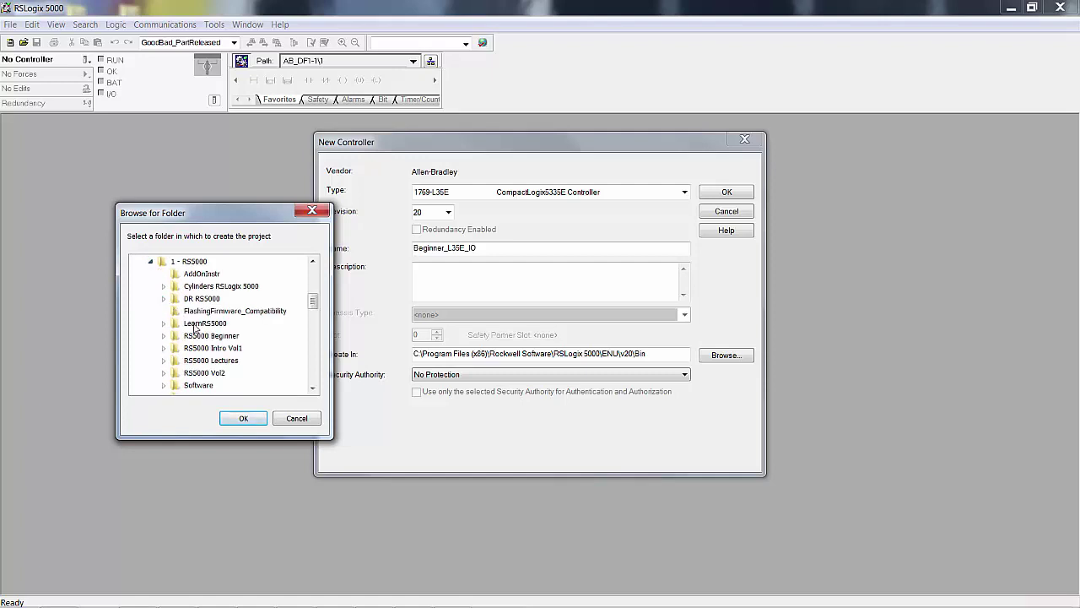
click(163, 323)
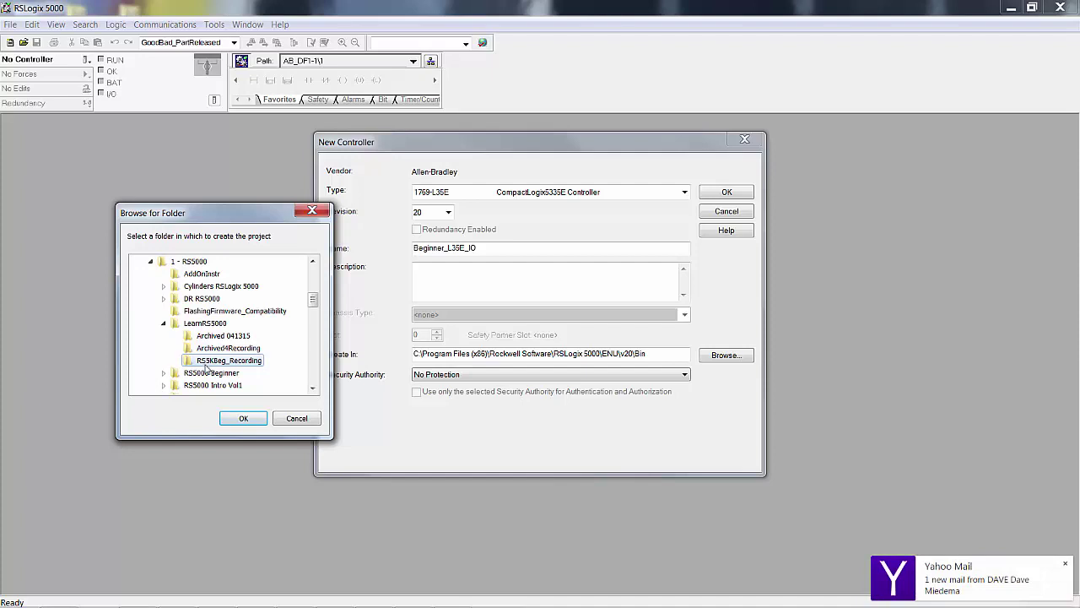
click(245, 418)
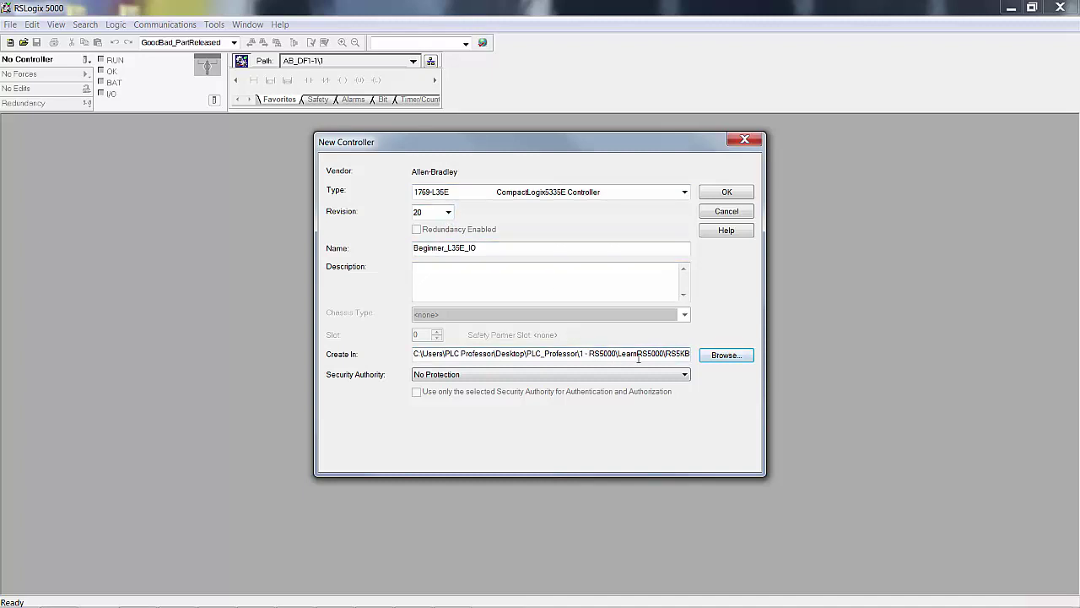
click(729, 193)
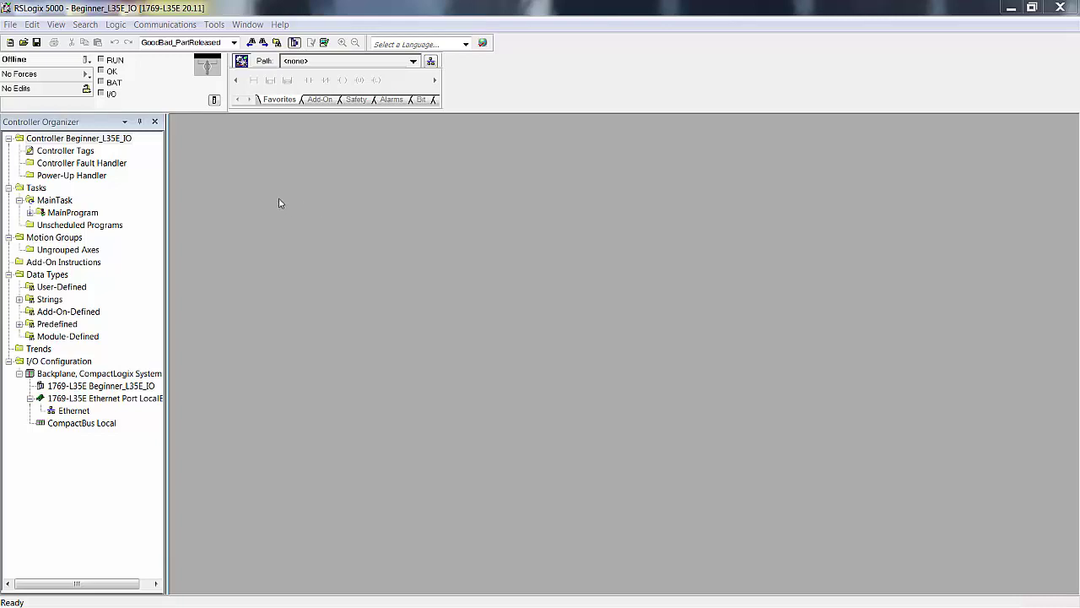
- Switch to RSLinx Classic and check in RSWho which communication drivers are listed under the workstation
click(218, 299)
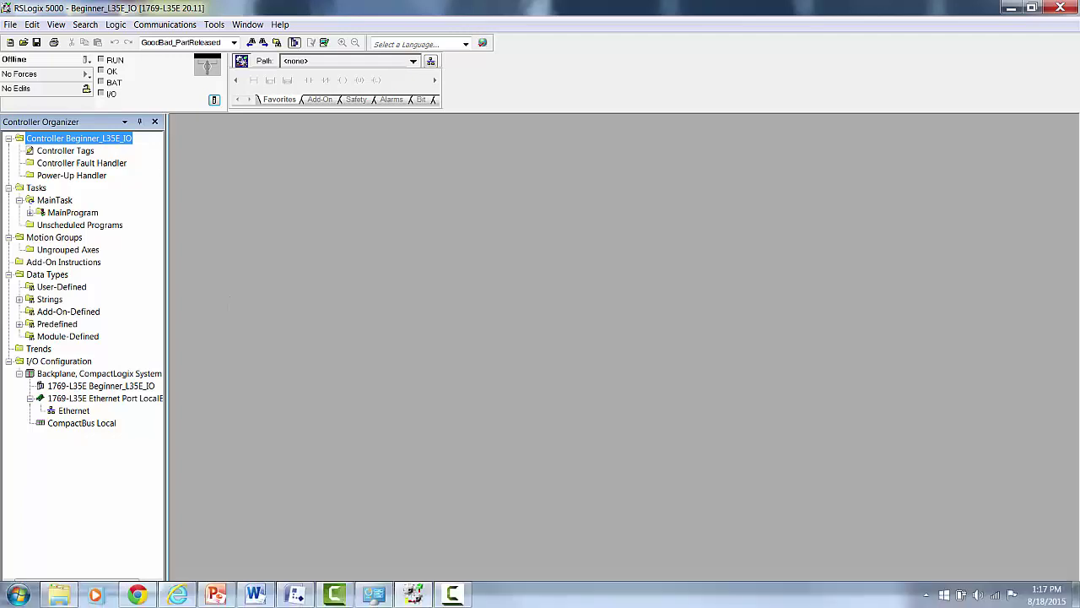
click(926, 595)
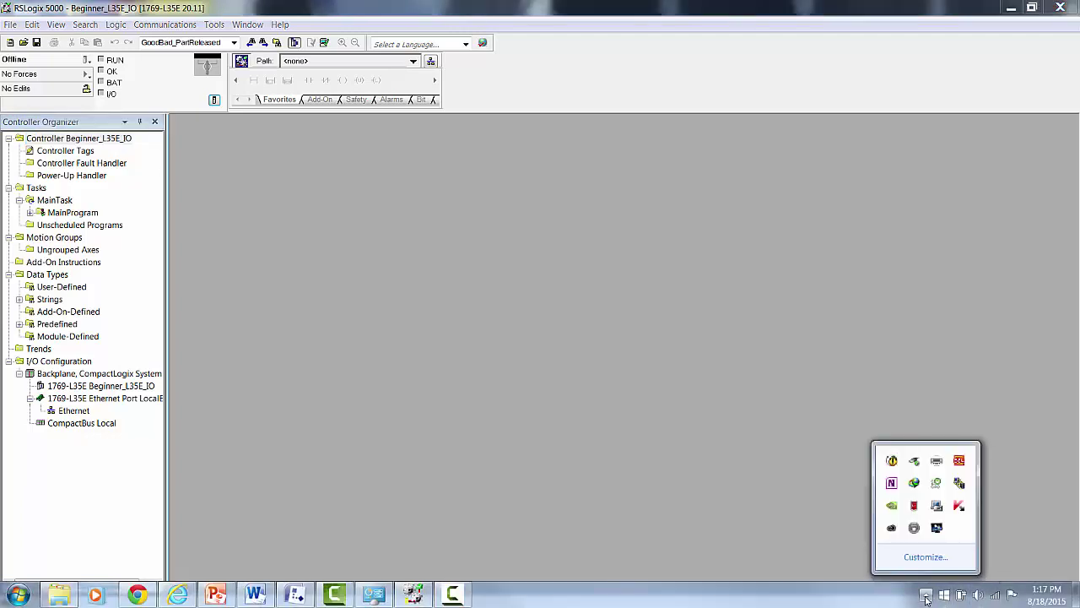
double_click(960, 482)
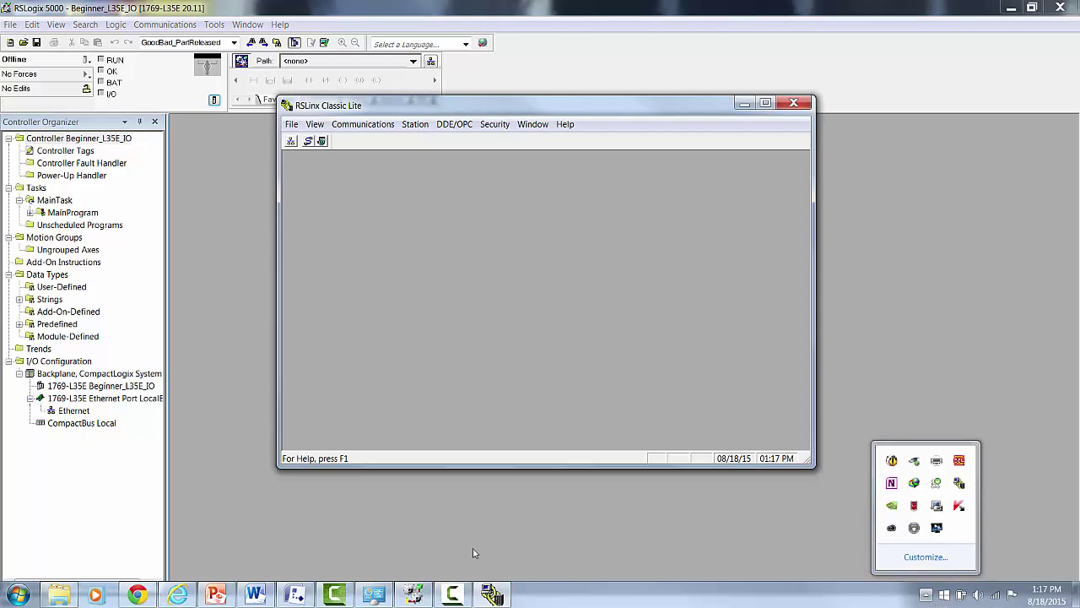
mouse_move(494, 596)
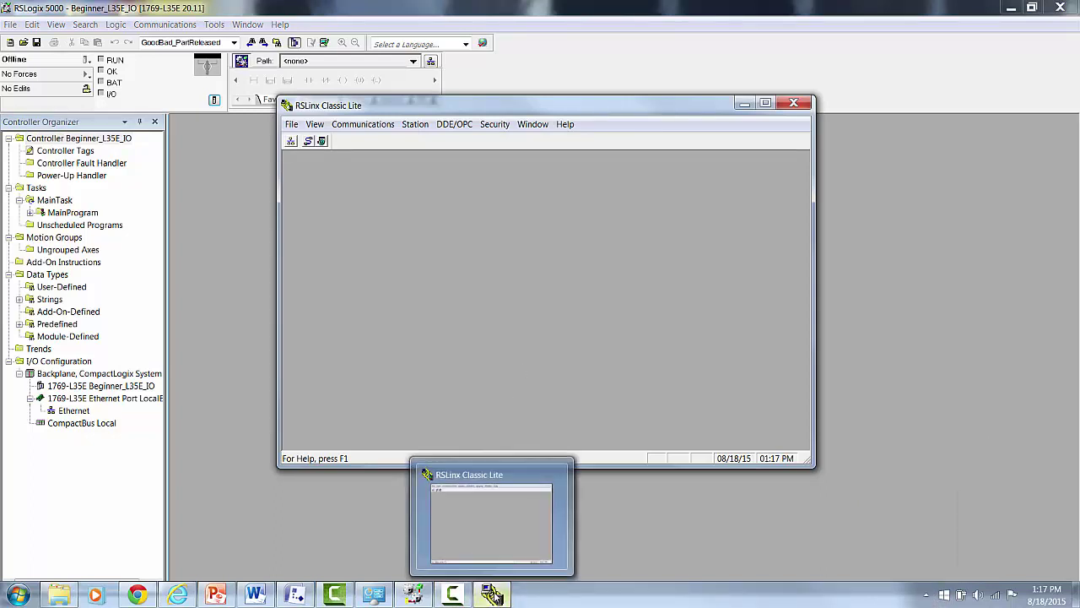
click(292, 141)
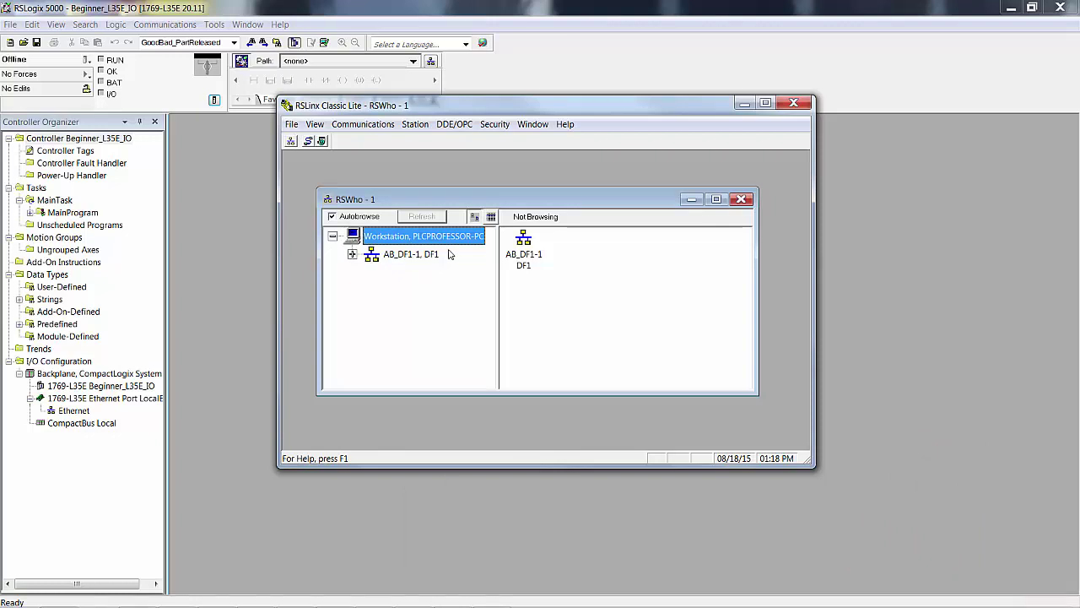
click(741, 199)
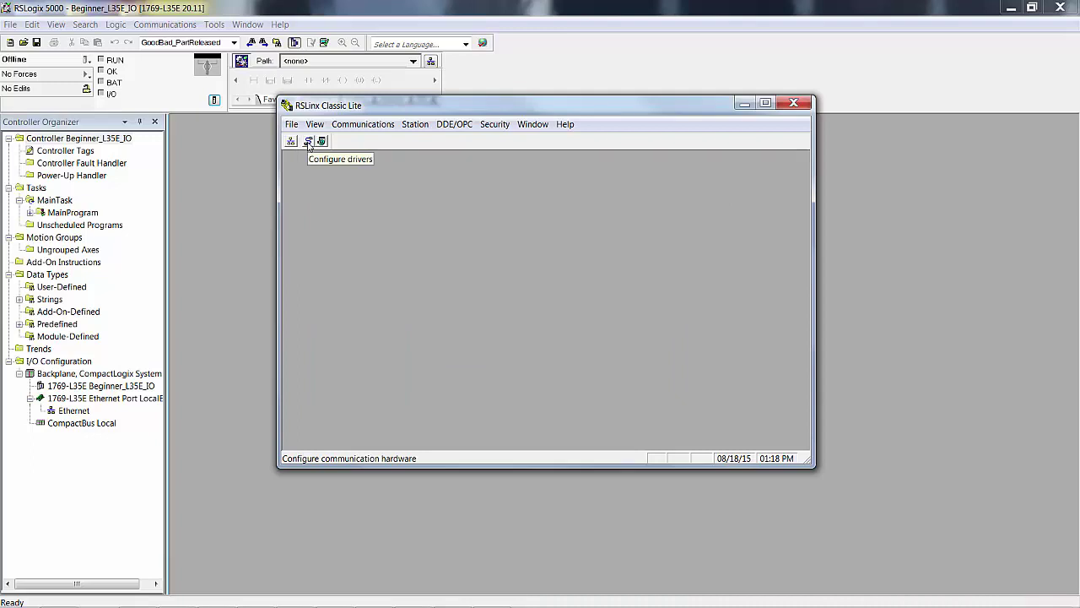
- Add a new driver of type Ethernet devices with the name AB_ETH-1
click(309, 142)
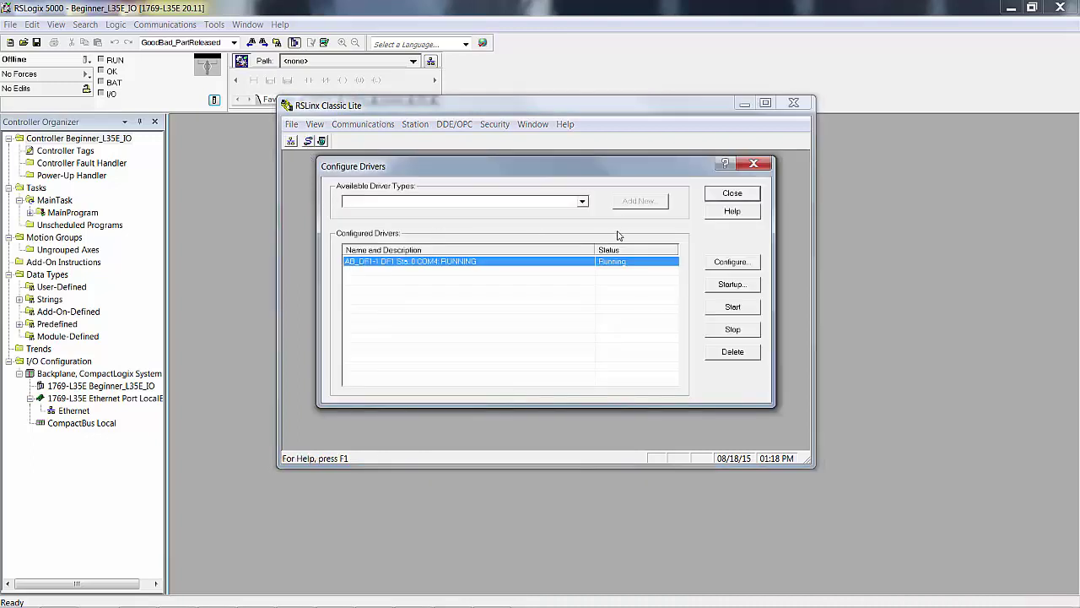
click(583, 202)
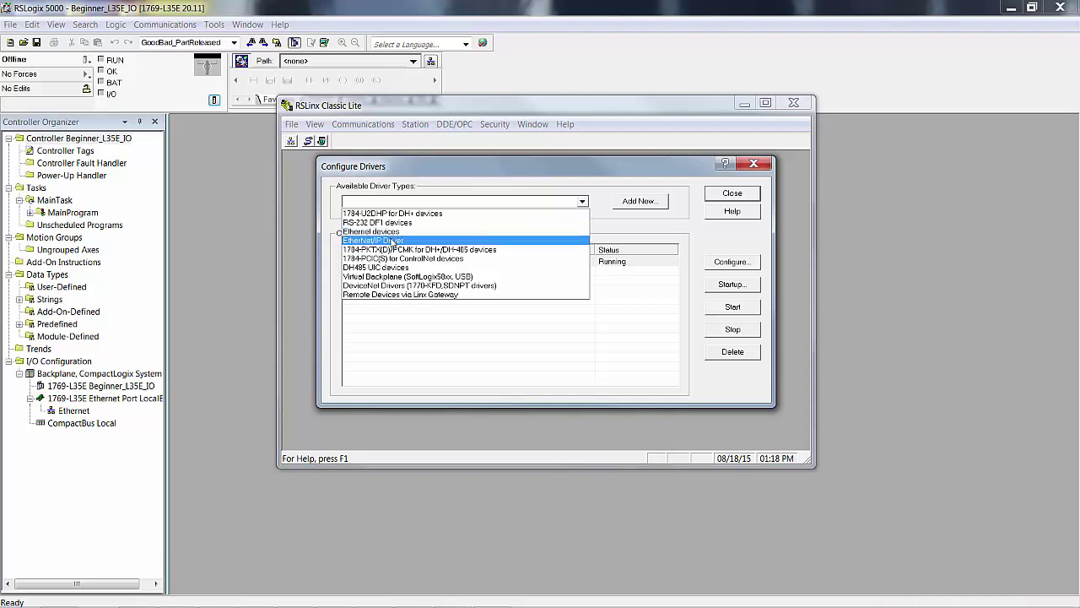
click(393, 231)
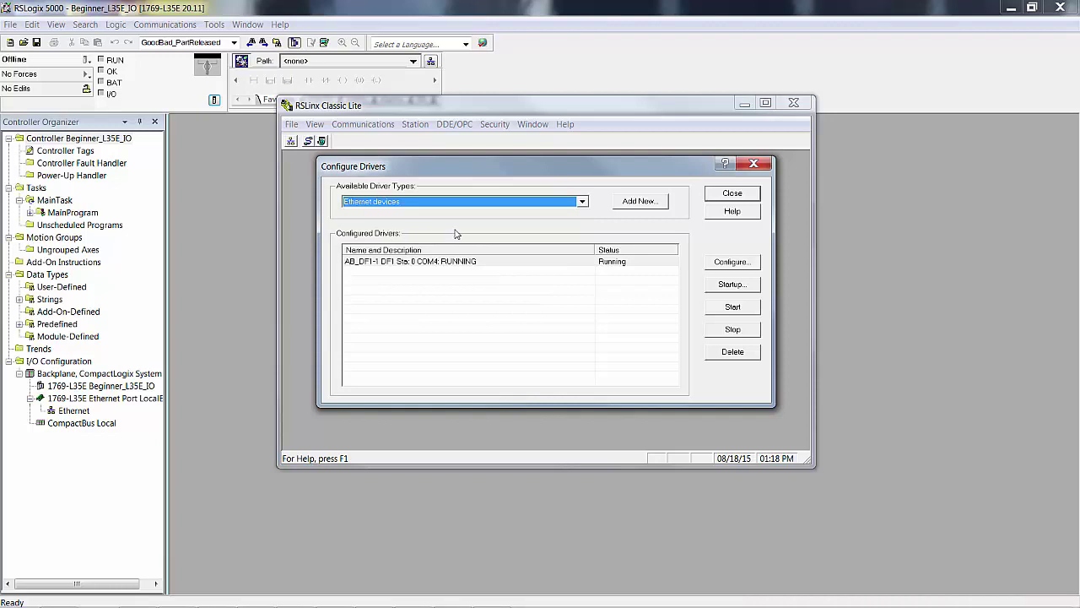
click(641, 201)
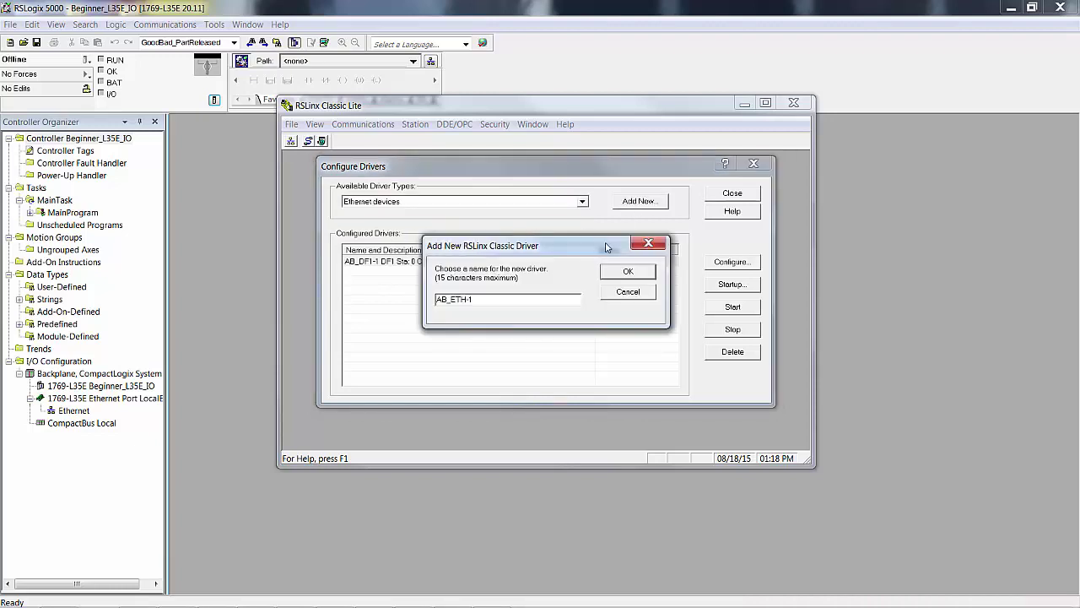
click(622, 273)
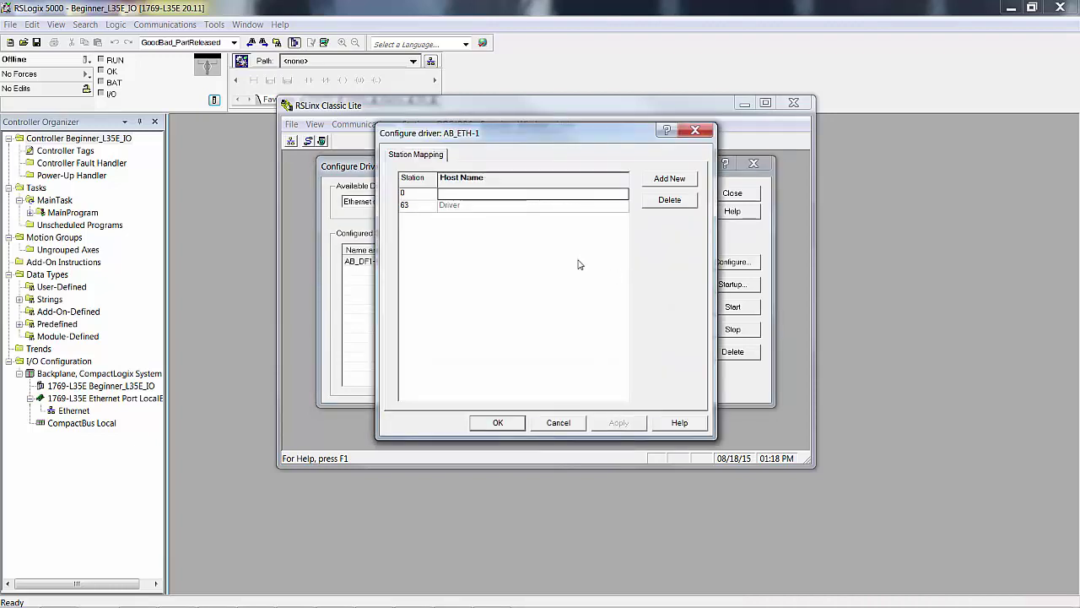
- Map station 0 to host 192.168.1.222 and station 1 to 192.168.1.111 in the AB_ETH-1 driver, and finish the driver configuration
click(452, 195)
text(19)
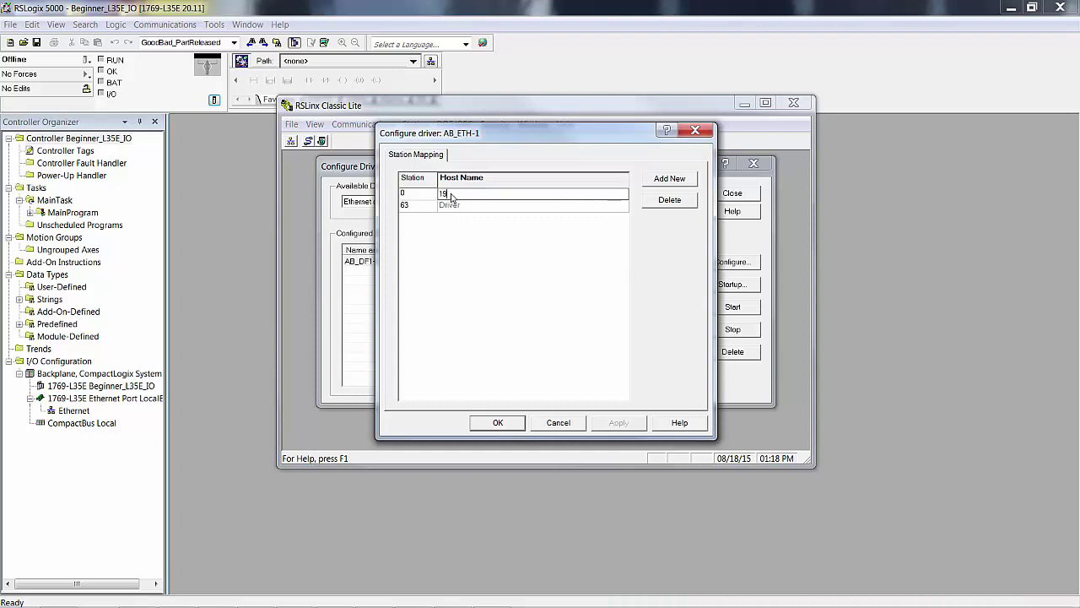
text(2.168.1.222)
click(667, 180)
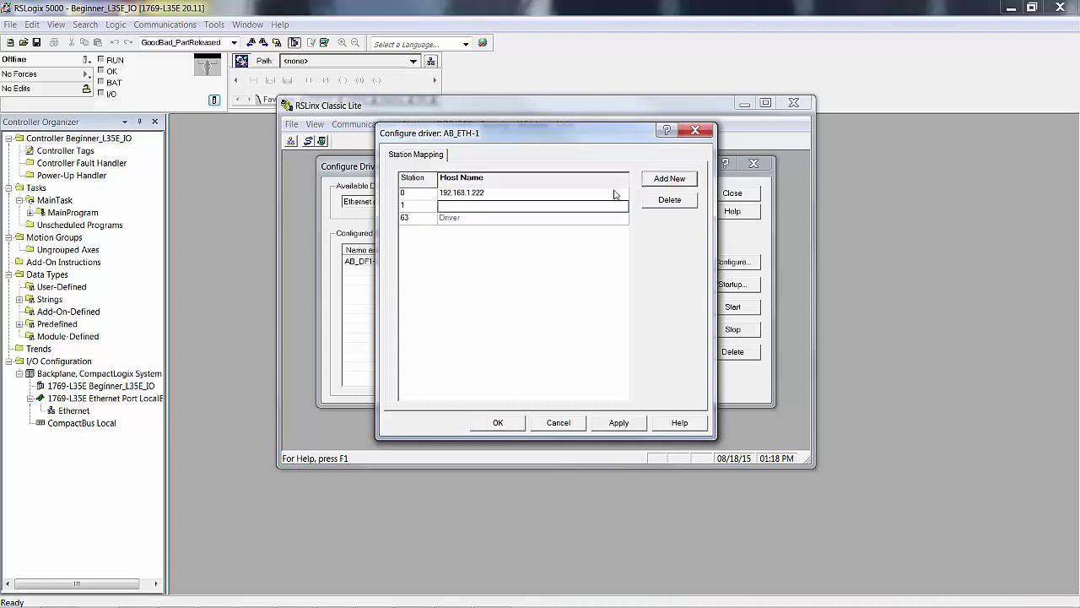
click(476, 209)
text(192)
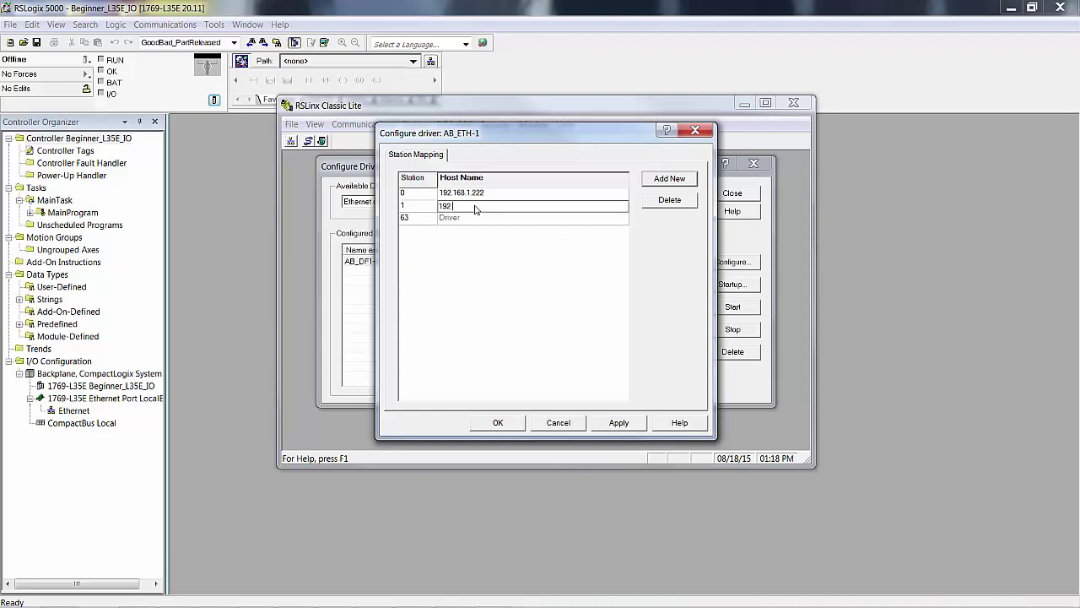
text(.168.1.111)
click(634, 424)
click(508, 428)
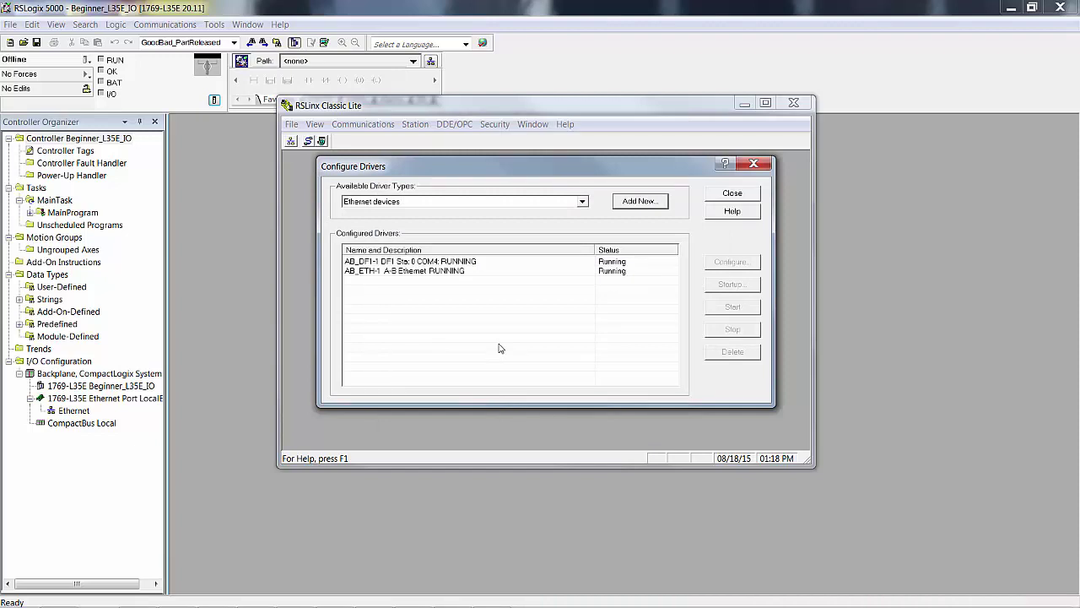
click(730, 196)
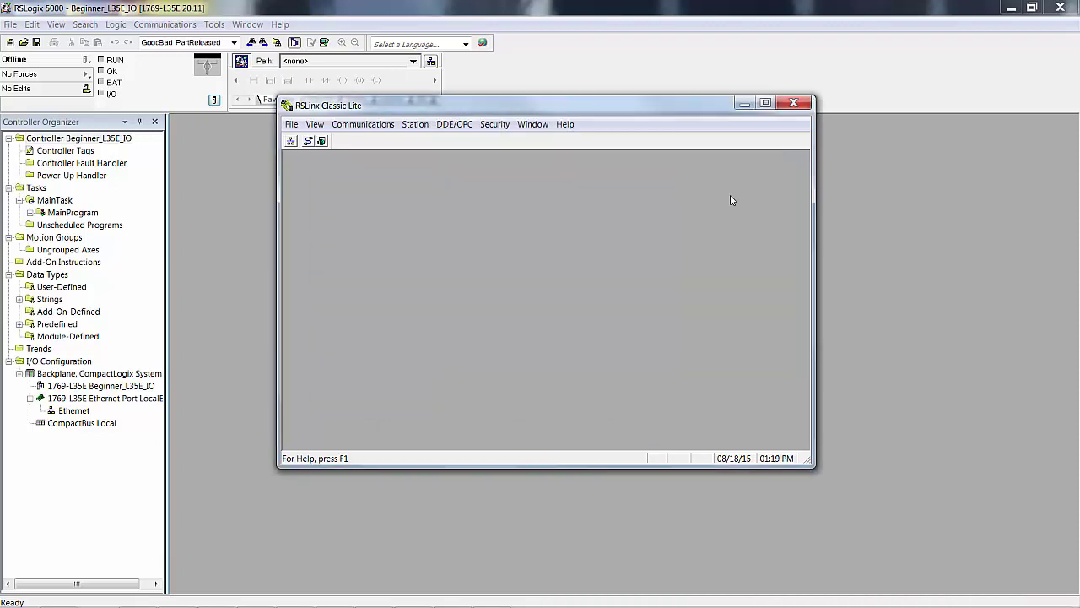
- Browse the AB_ETH-1 driver in RSWho through 192.168.1.111 and its backplane to the modules on the 1769 Bus
click(291, 141)
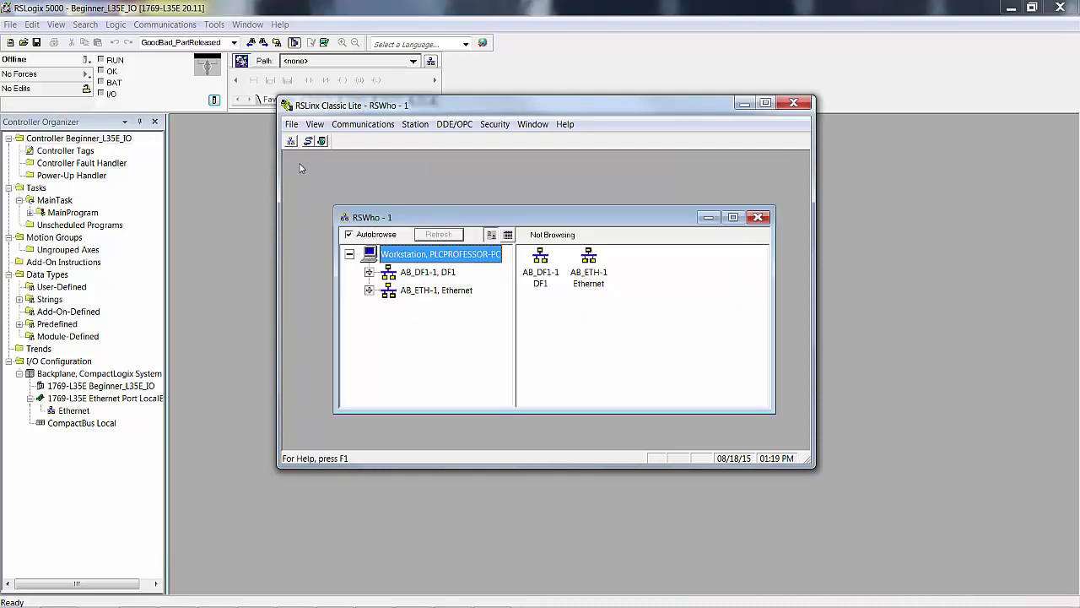
click(369, 291)
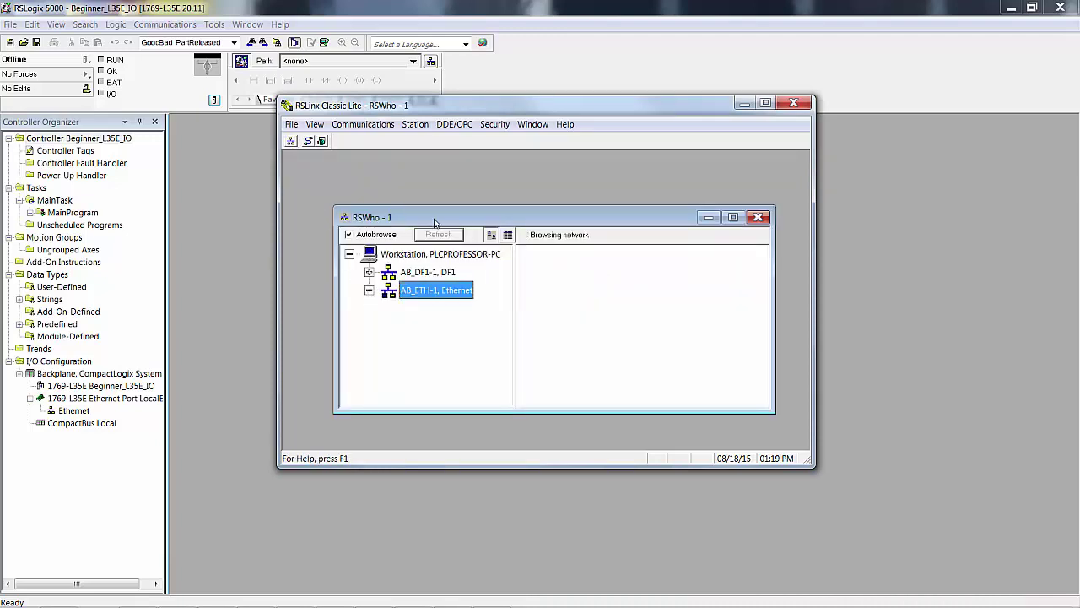
drag(434, 222, 386, 172)
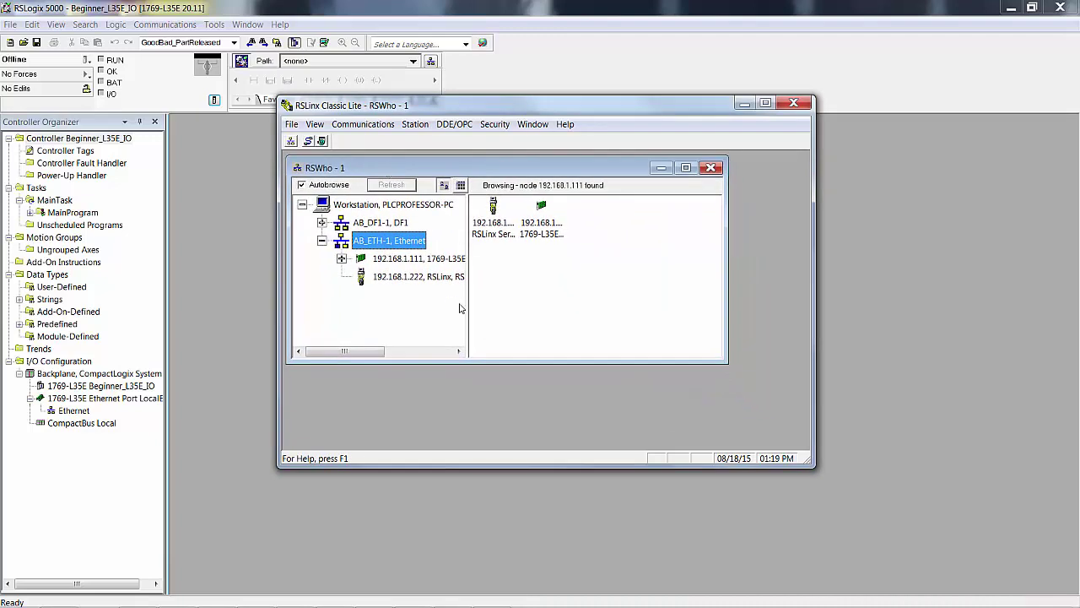
drag(468, 304, 537, 321)
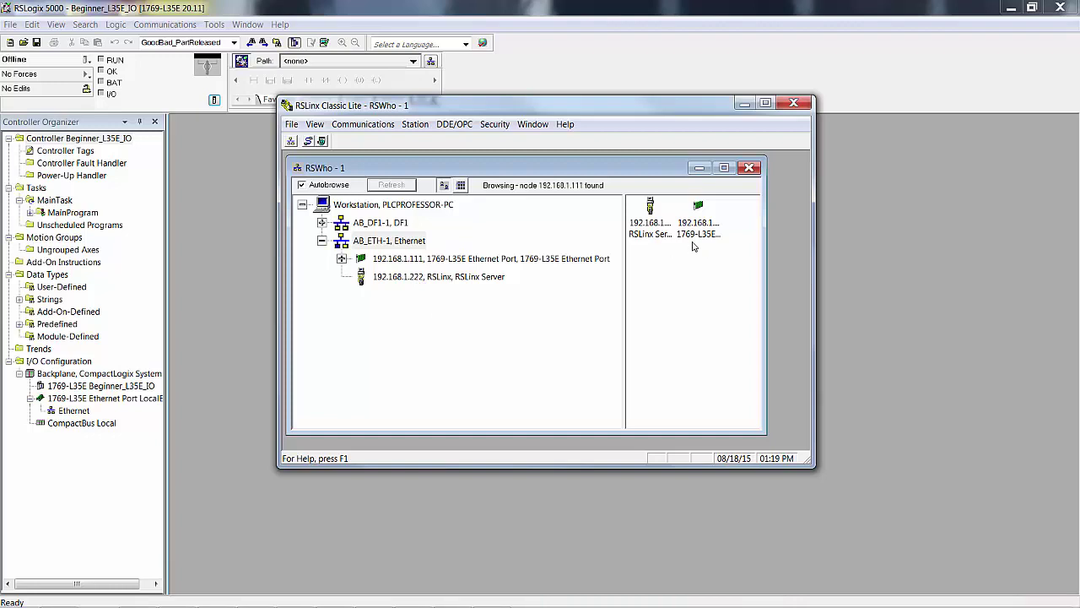
click(341, 258)
click(381, 330)
click(401, 348)
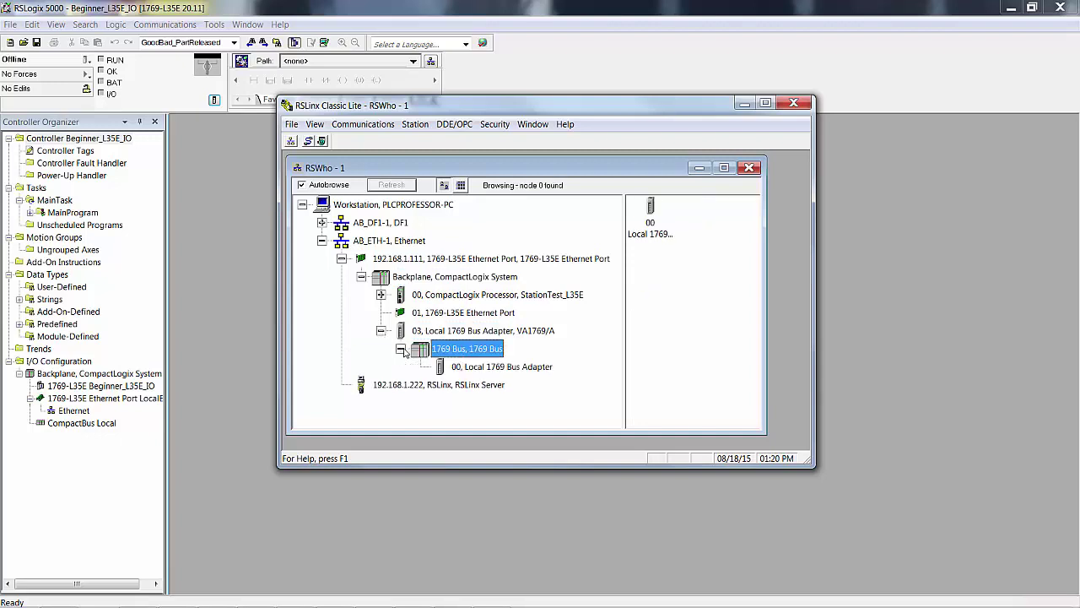
drag(451, 464, 455, 582)
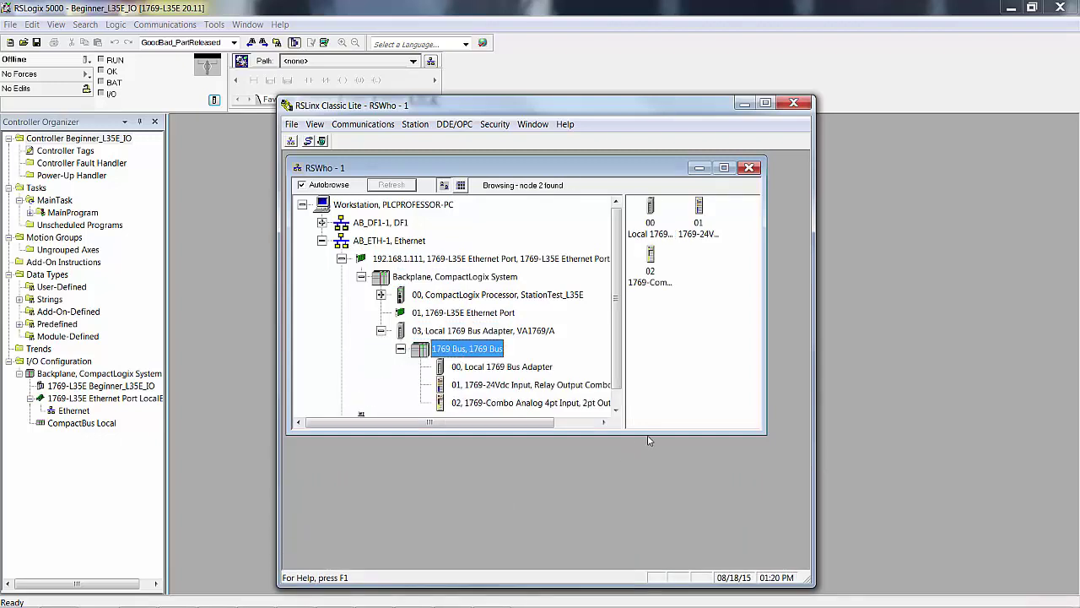
drag(650, 434, 676, 557)
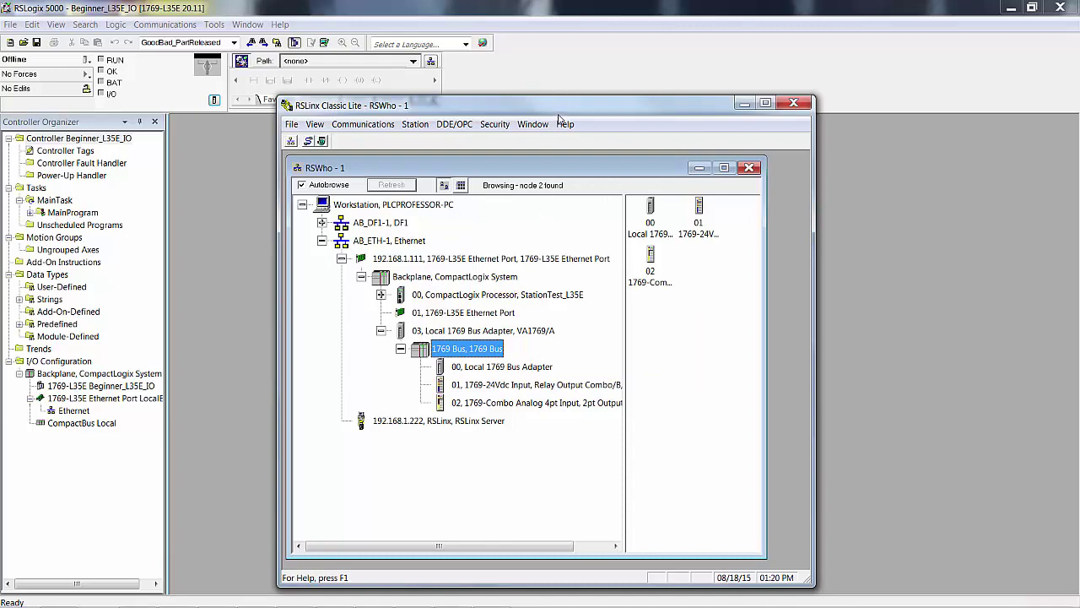
- Maximize the RSWho view in an enlarged RSLinx window and browse the AB_DF1-1 driver down to its 1769 Bus modules
drag(558, 108, 543, 13)
drag(545, 493, 549, 593)
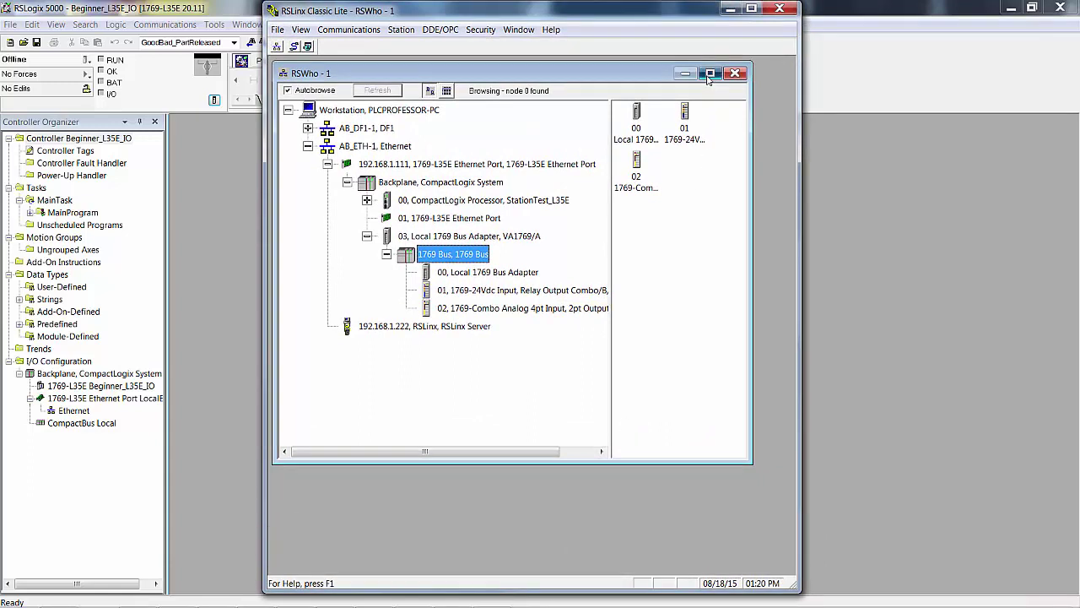
click(710, 73)
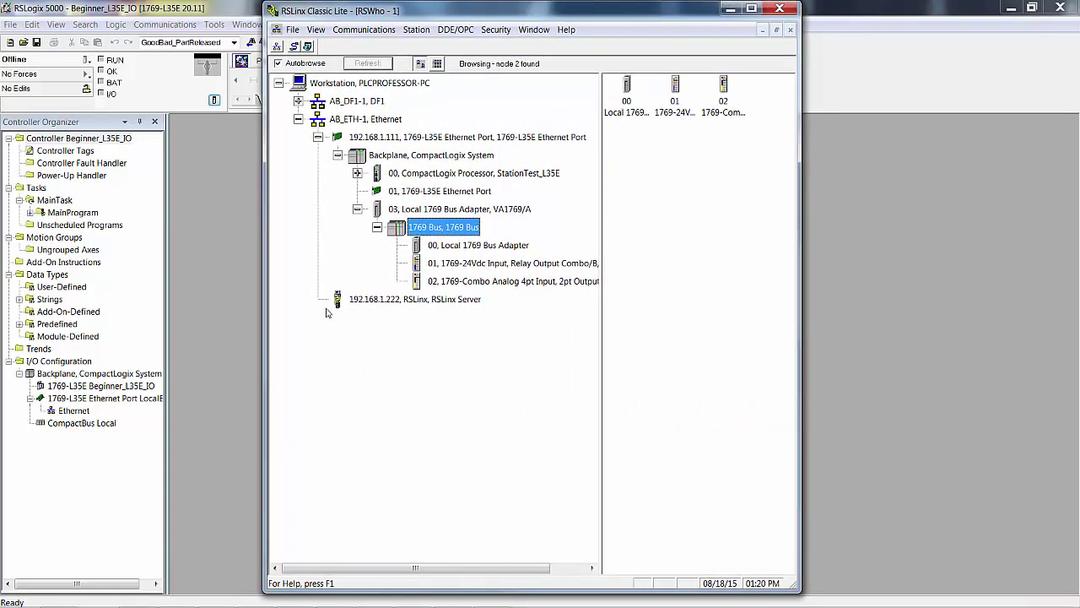
click(298, 101)
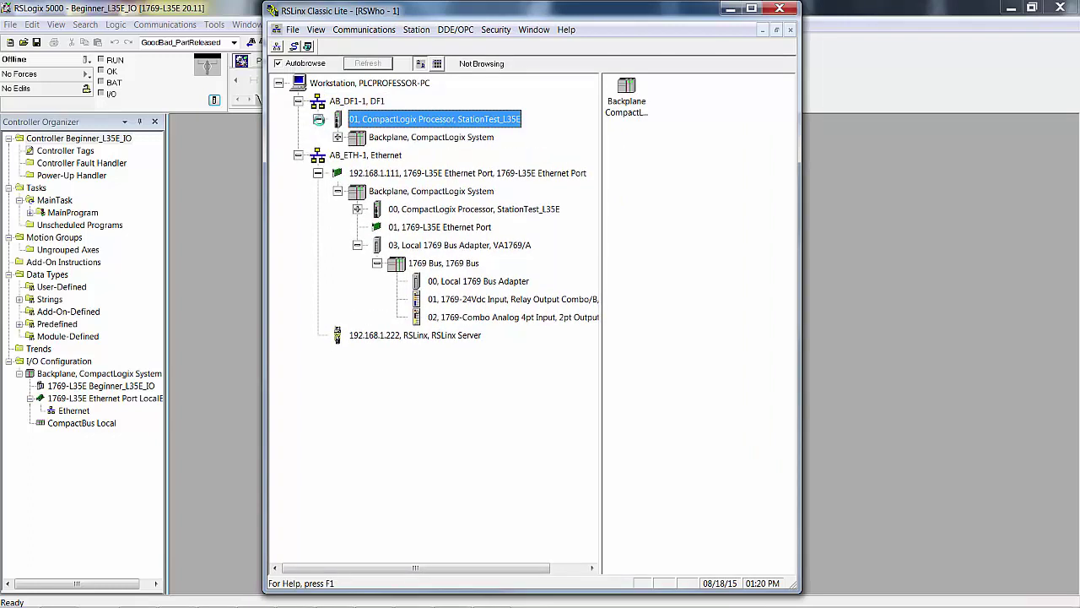
click(337, 137)
click(358, 192)
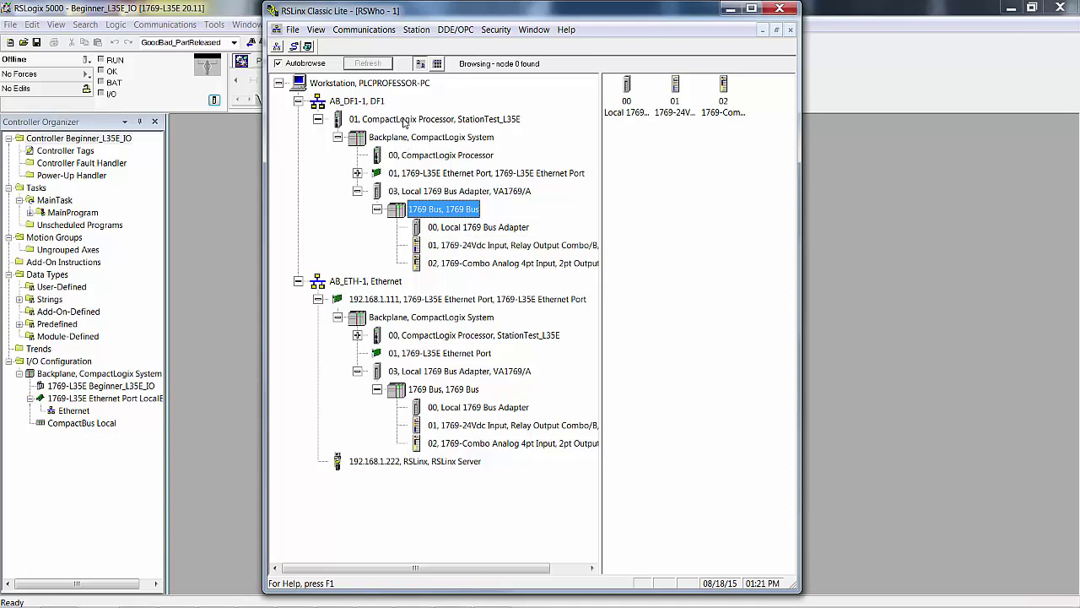
- Check the device properties of the CompactLogix processor under AB_DF1-1
right_click(404, 124)
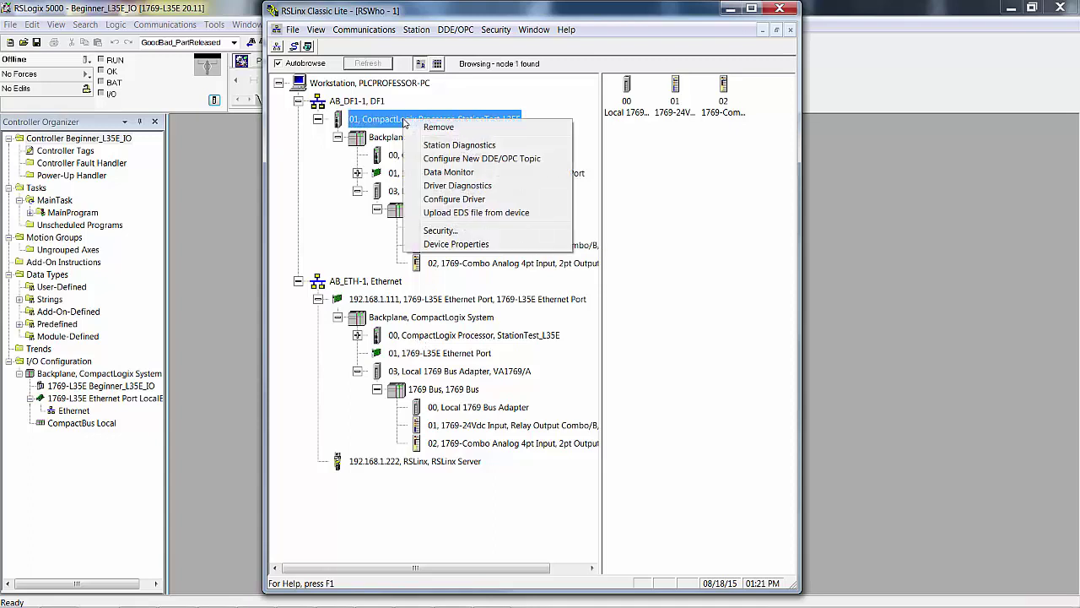
click(463, 244)
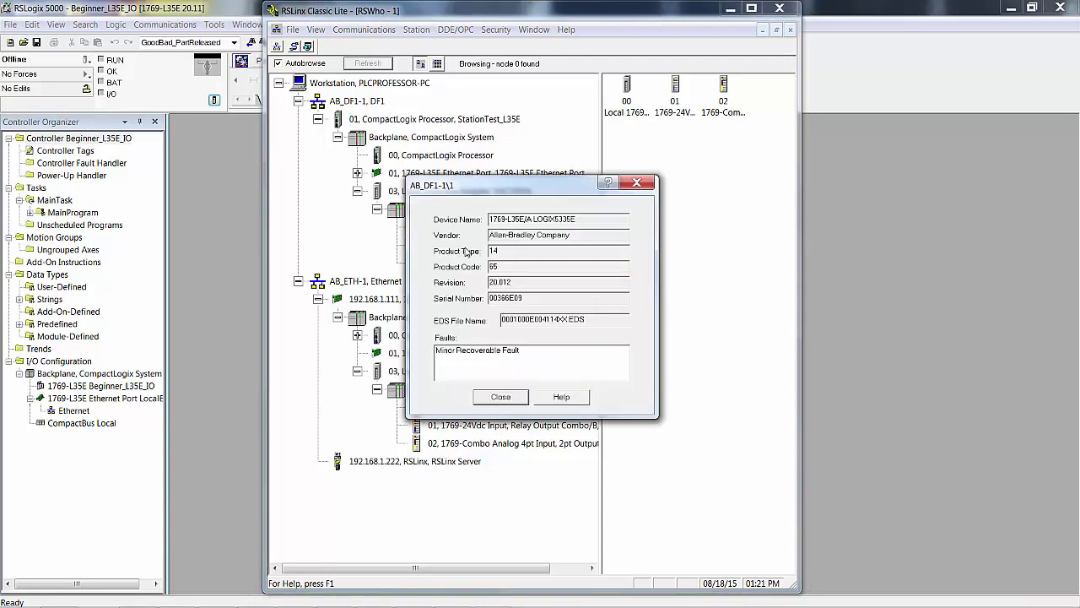
click(492, 397)
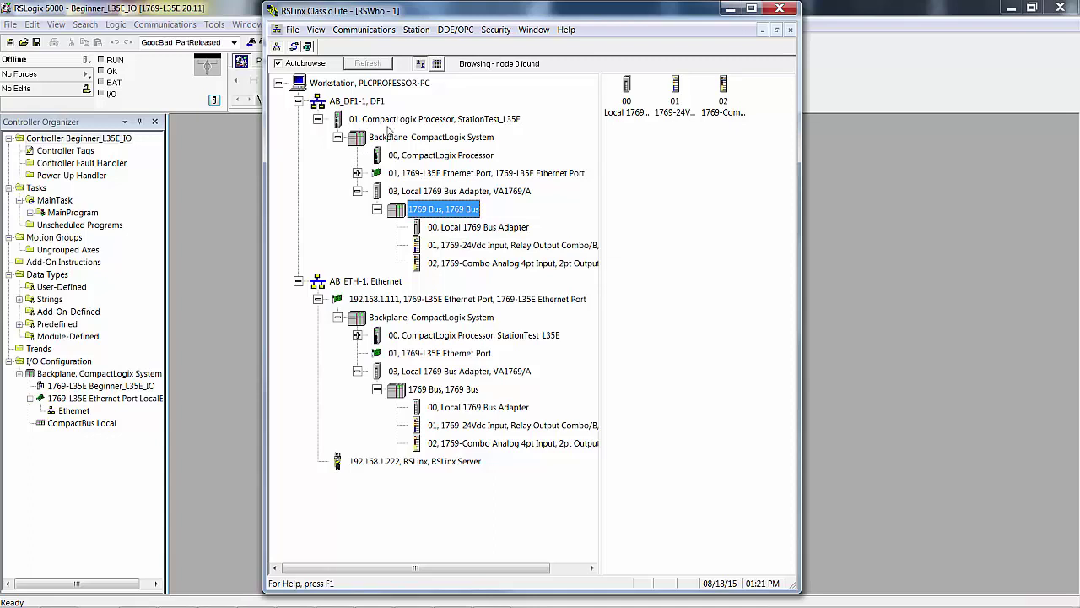
- Review the general information and port configuration of the 1769-L35E Ethernet Port at 192.168.1.111 without changing anything
click(398, 302)
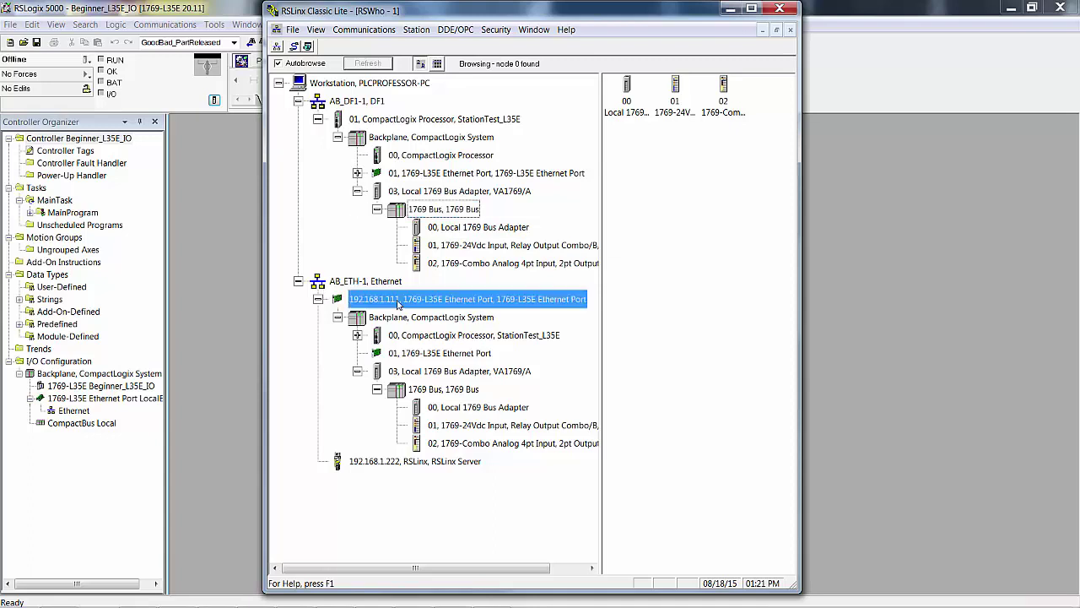
right_click(399, 302)
click(443, 416)
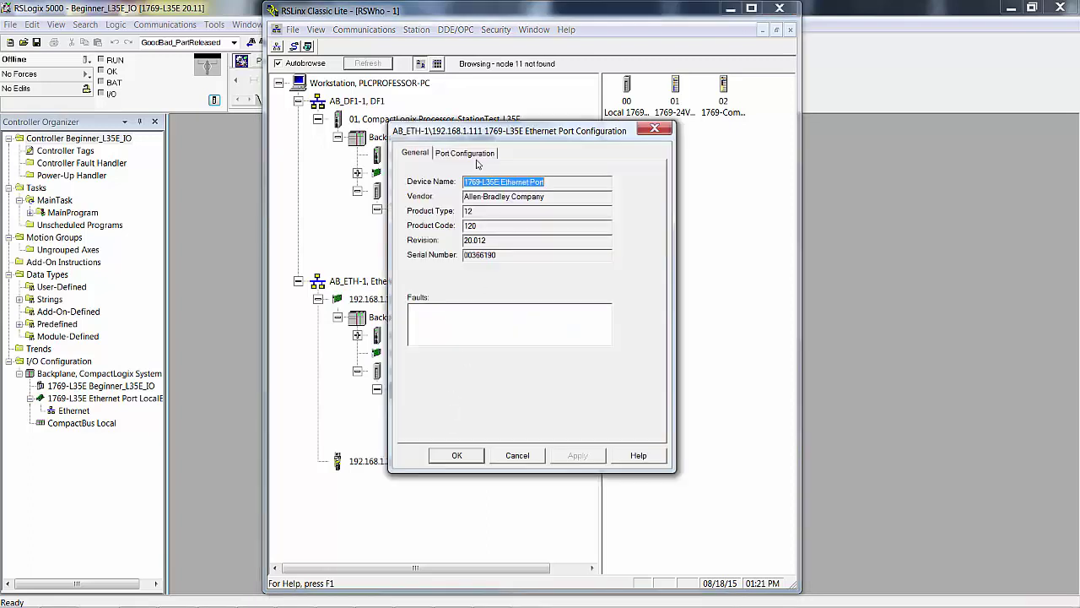
click(471, 155)
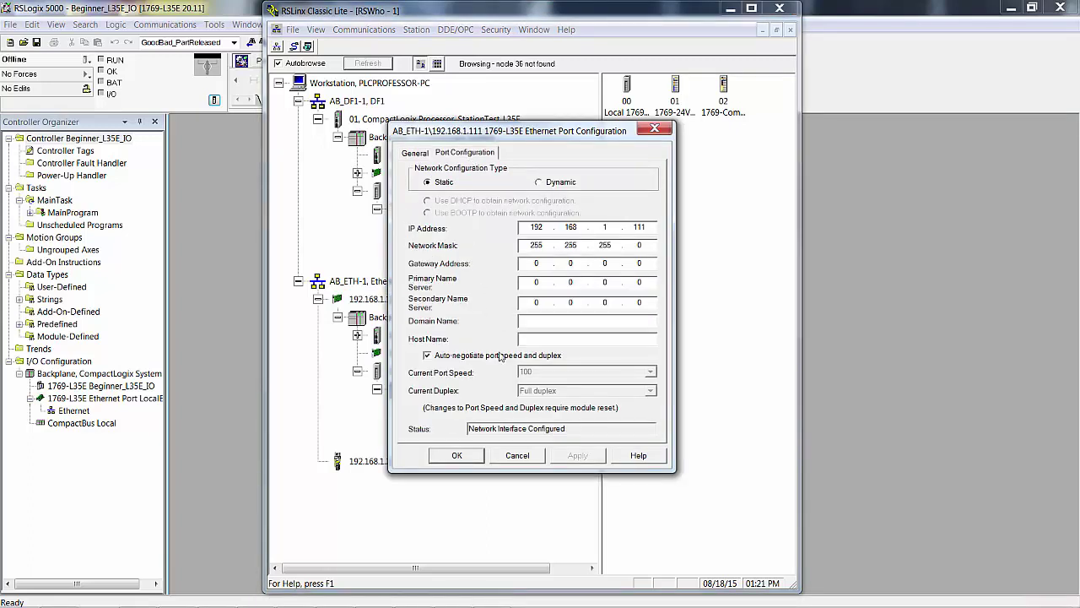
click(506, 456)
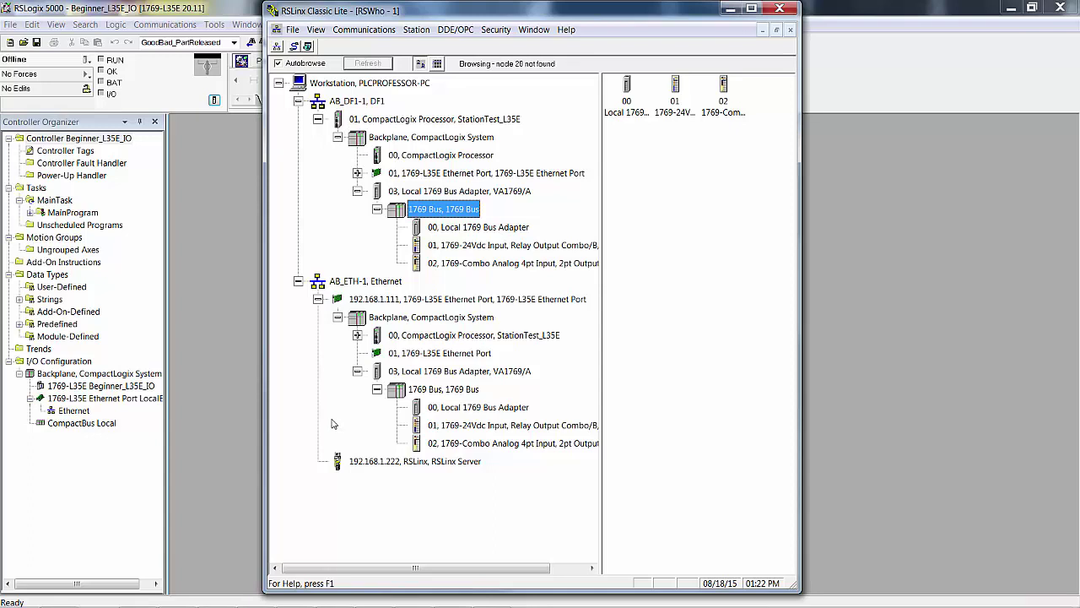
- Compare the devices found under the AB_DF1-1 and AB_ETH-1 drivers, and close RSLinx Classic
click(335, 103)
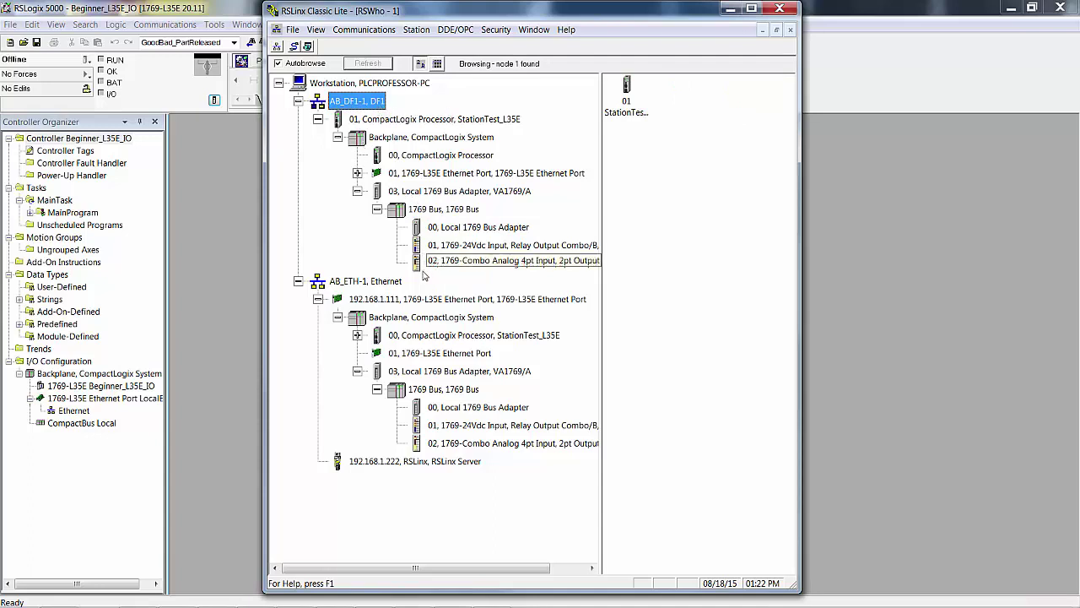
click(355, 285)
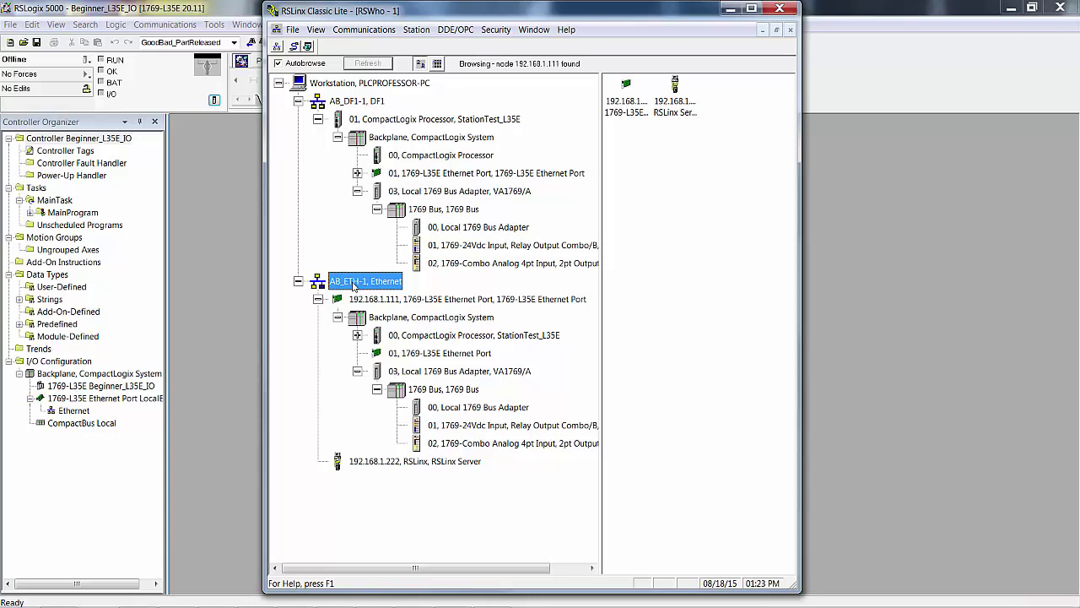
click(778, 10)
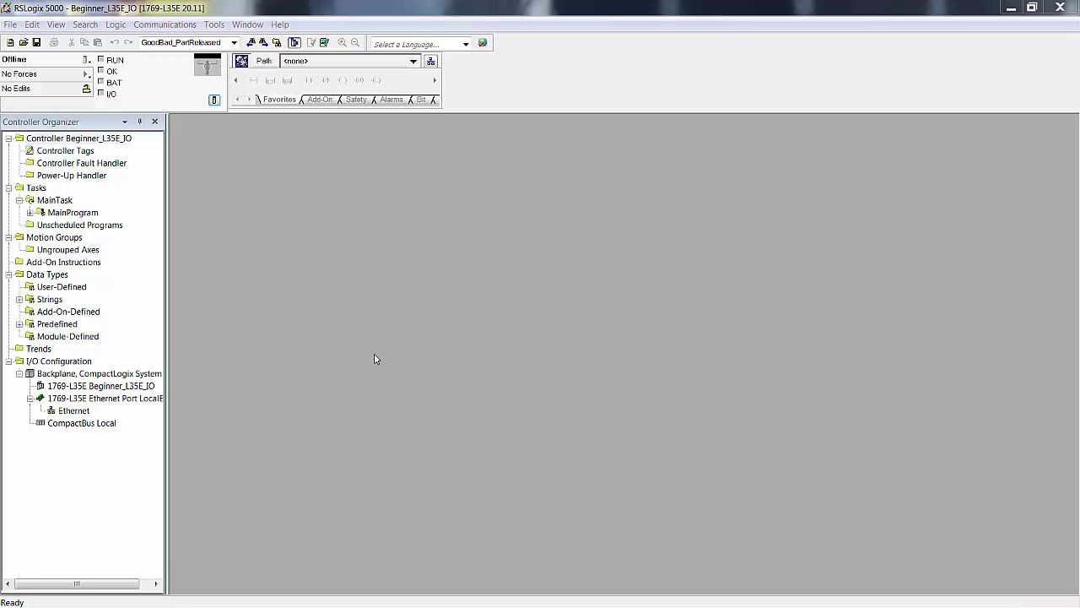
- Start adding a new module to the CompactBus Local and filter the module catalog by "iq"
right_click(95, 425)
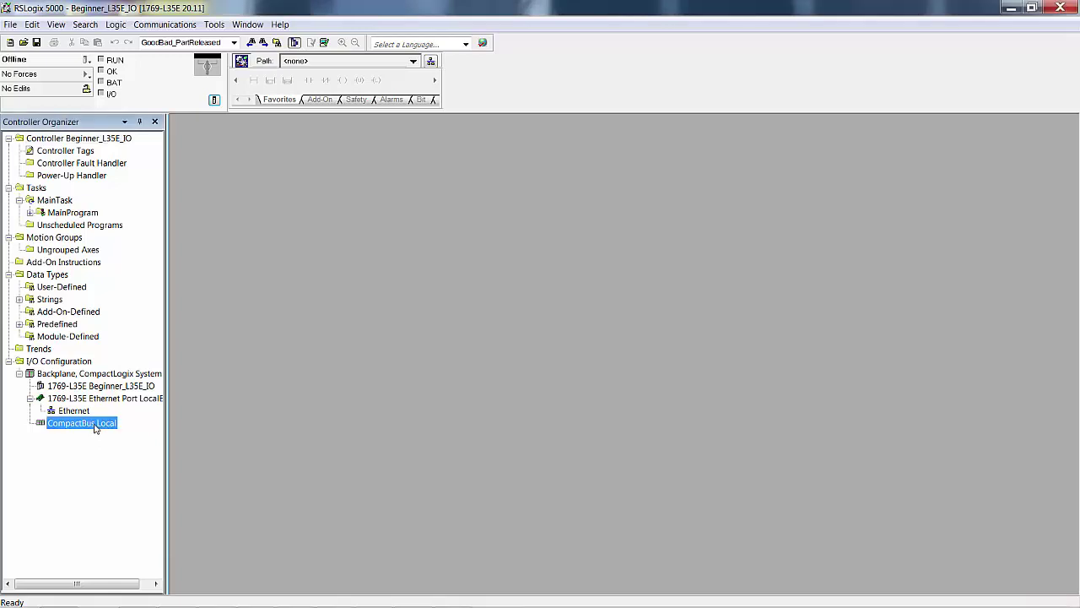
click(138, 246)
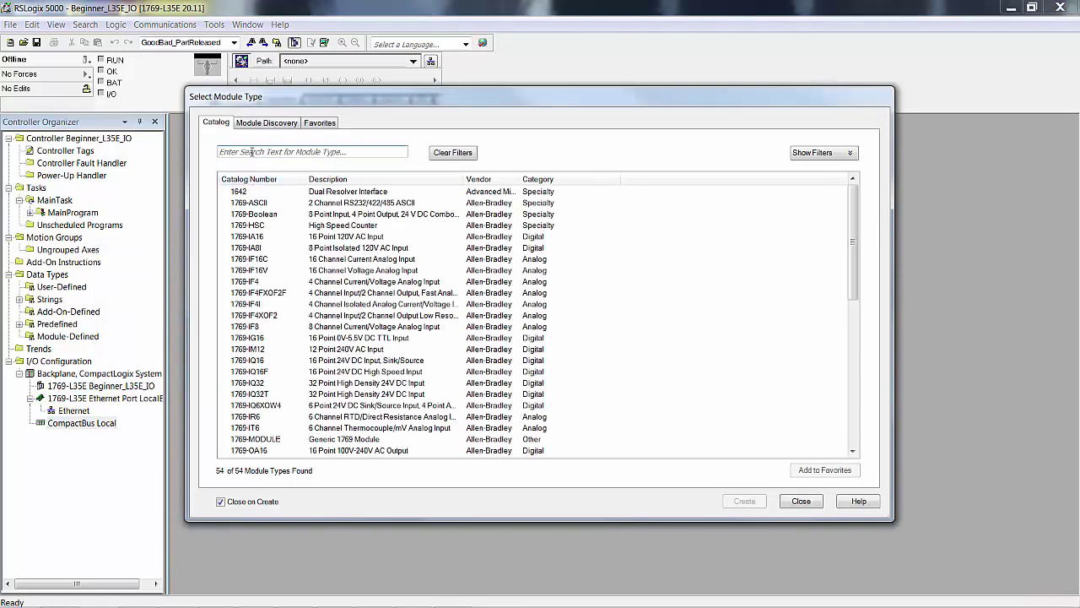
click(250, 152)
text(iq)
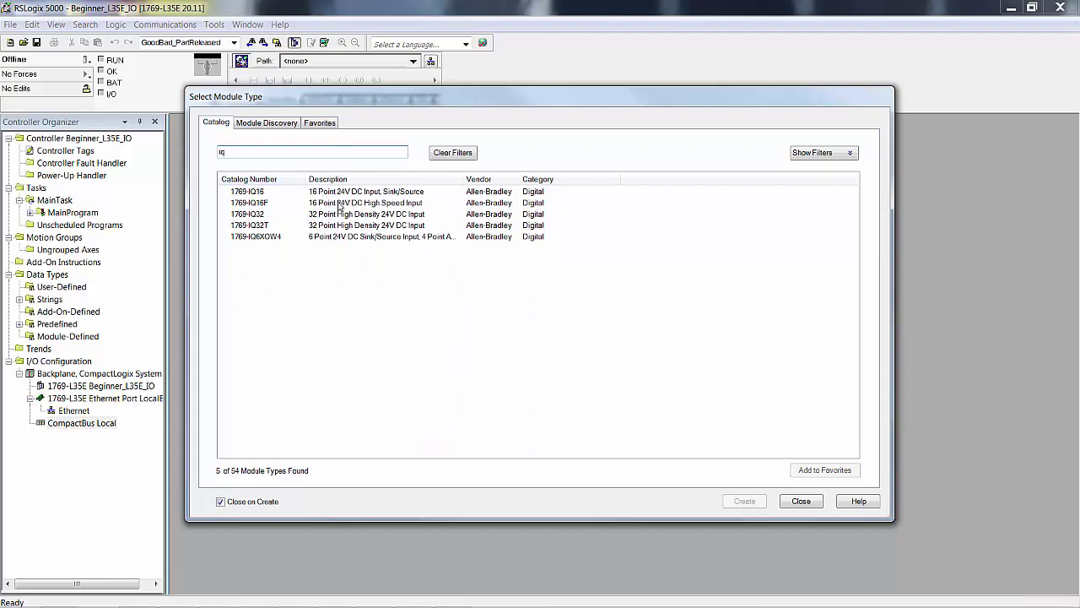
- Switch to RSLinx Classic and open RSWho to browse the configured communication drivers
mouse_move(400, 602)
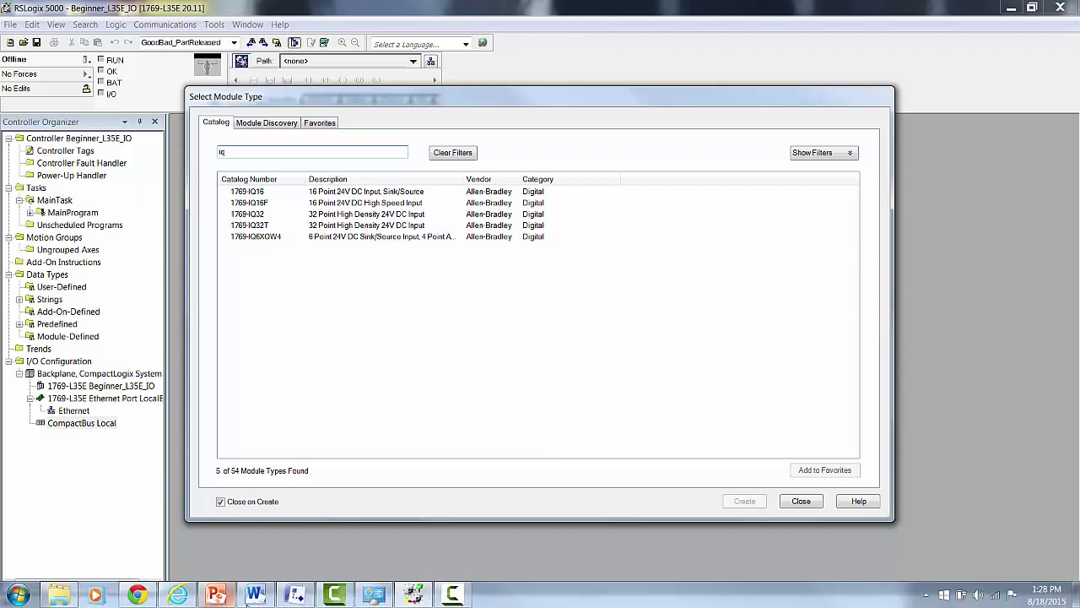
click(926, 596)
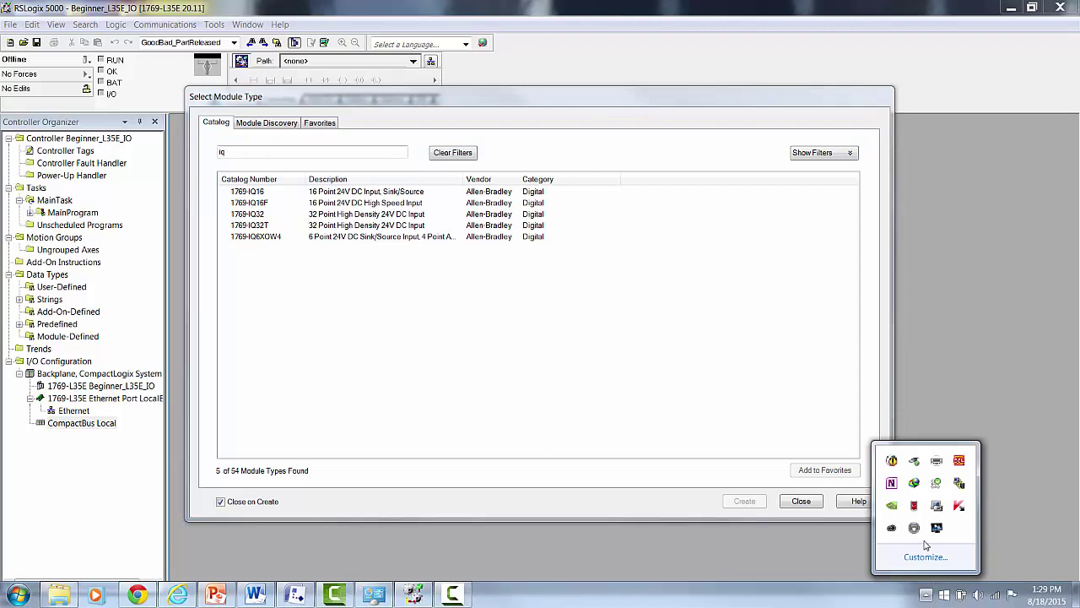
double_click(959, 483)
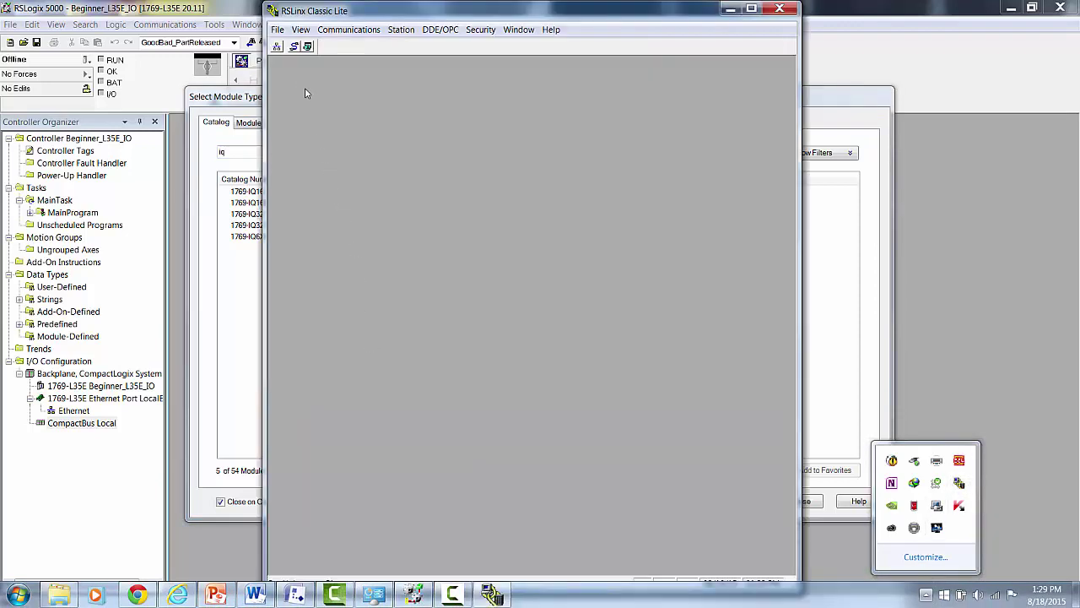
click(292, 47)
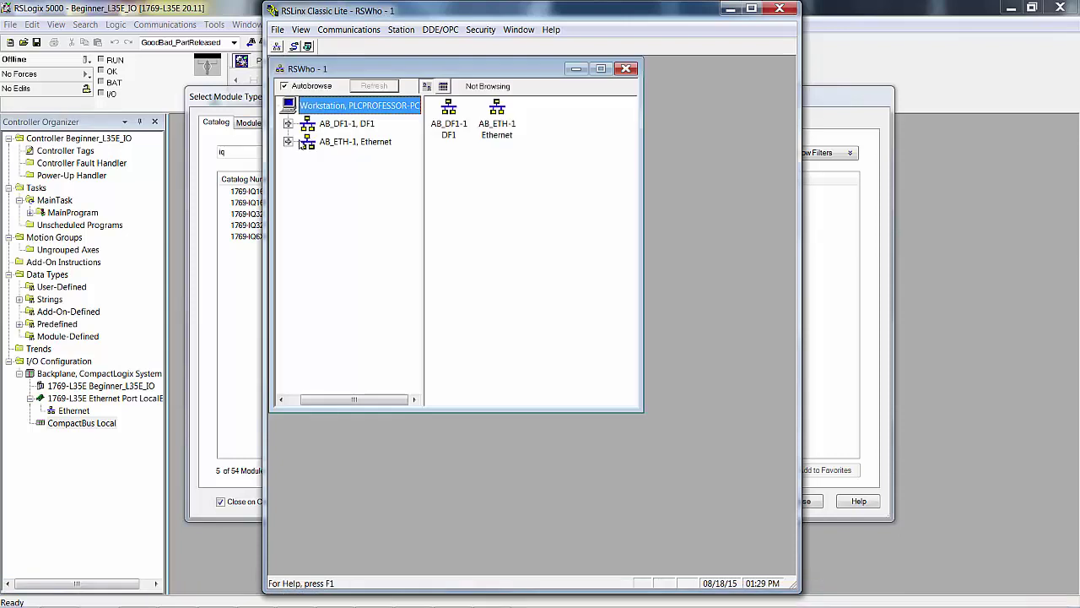
- Check the modules on the 1769 Bus of 192.168.1.111 under AB_ETH-1, and close RSLinx Classic and the module catalog
click(288, 142)
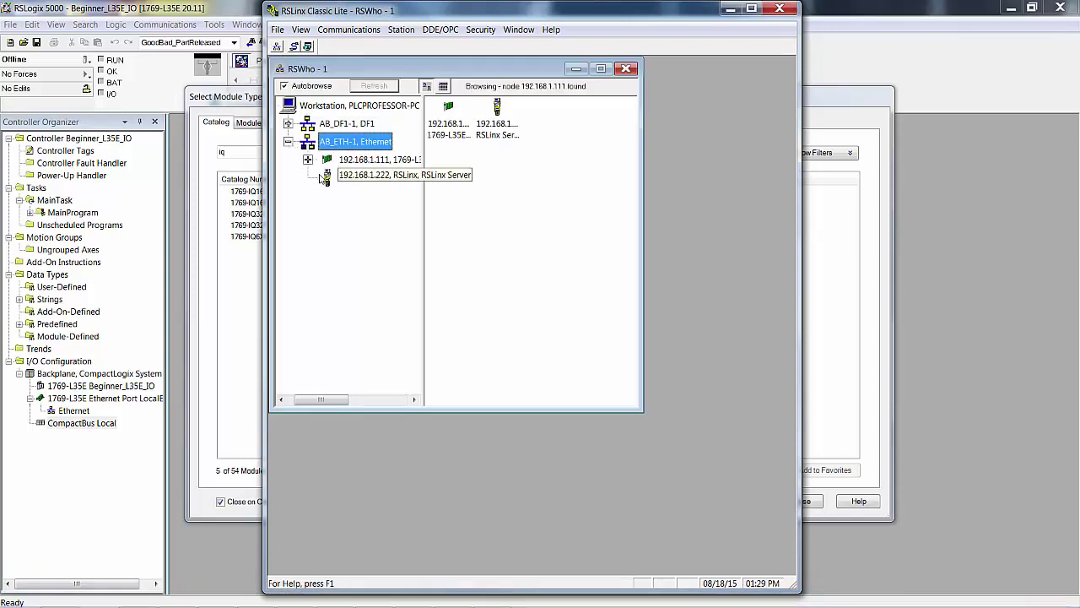
click(308, 159)
click(328, 178)
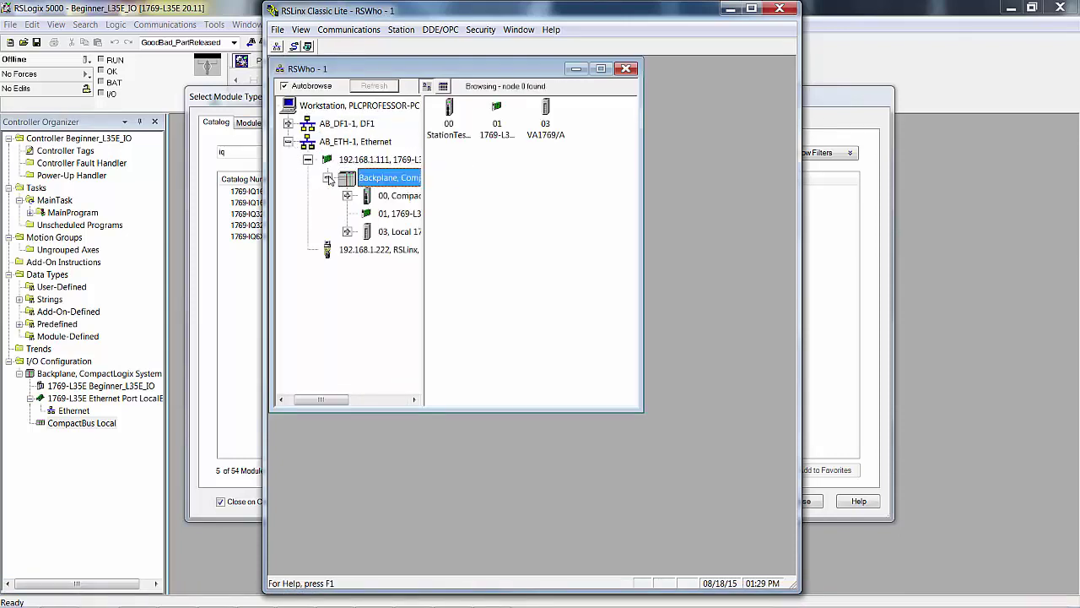
click(347, 231)
click(366, 249)
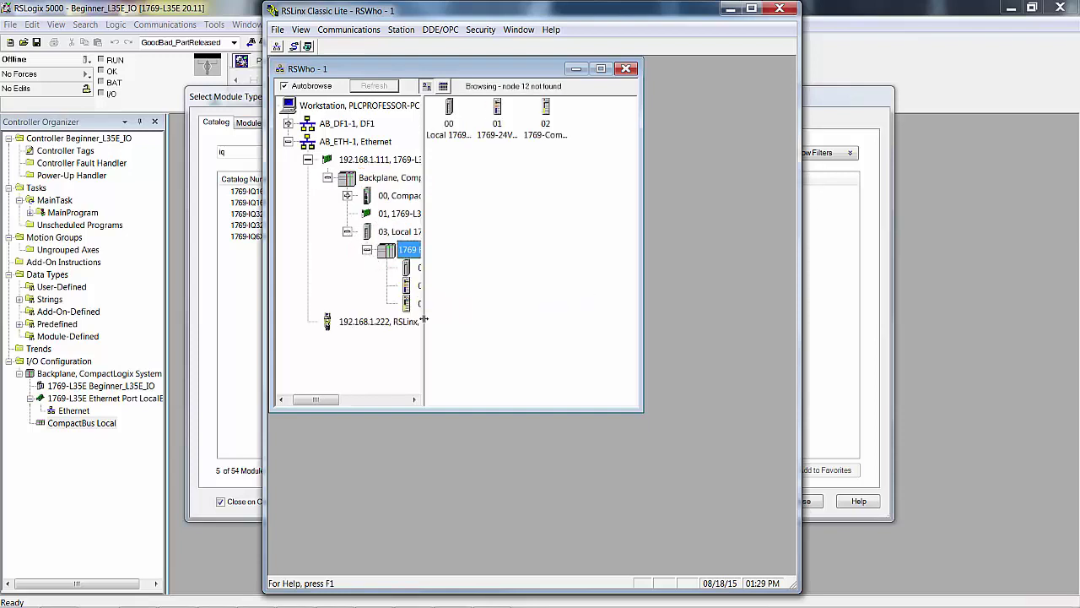
drag(422, 319, 574, 319)
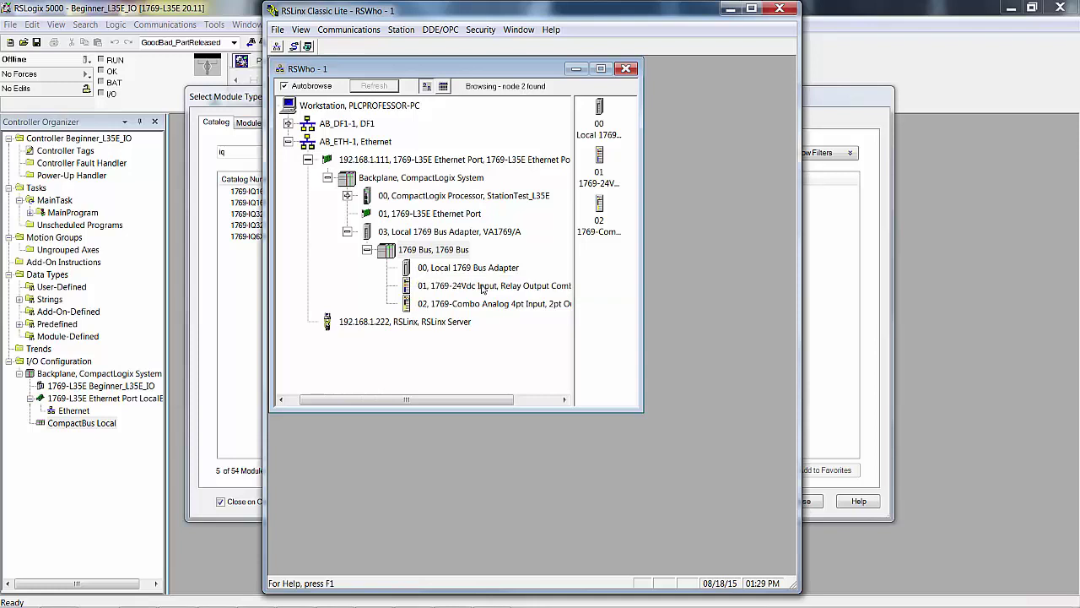
click(626, 69)
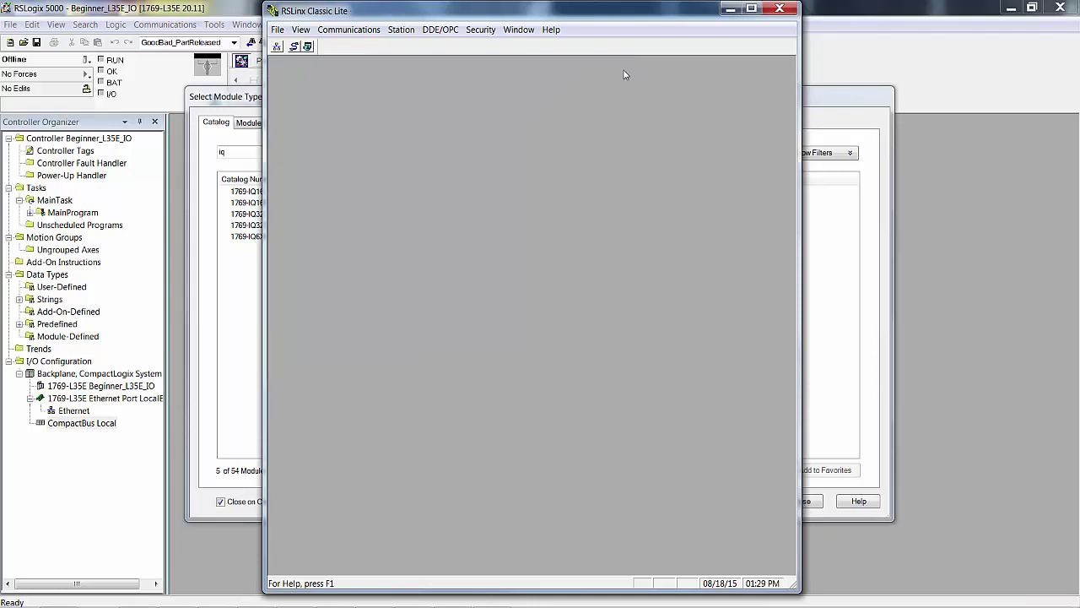
click(779, 8)
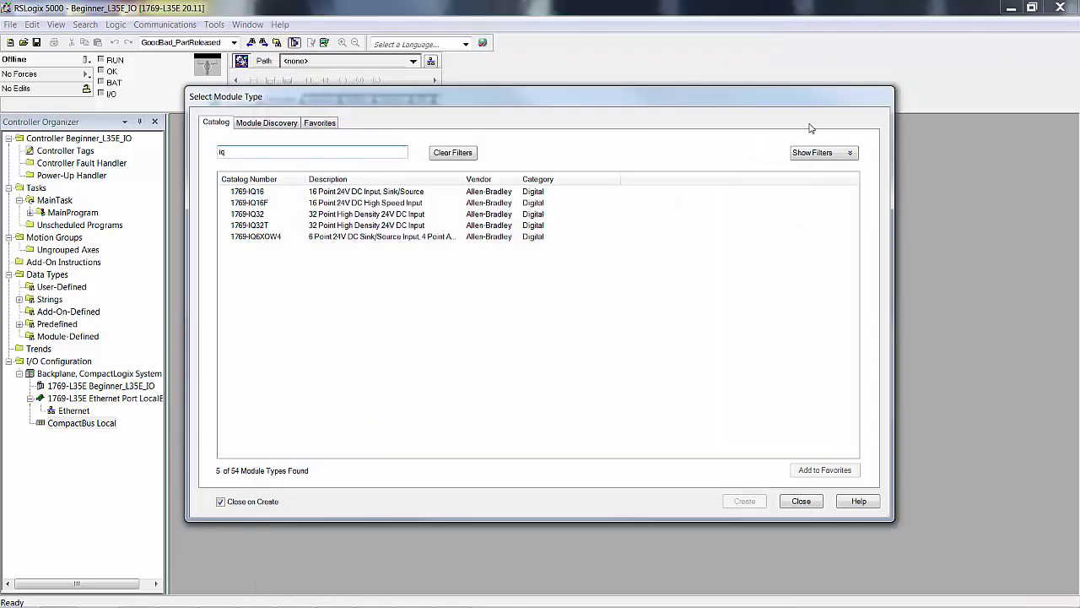
click(801, 501)
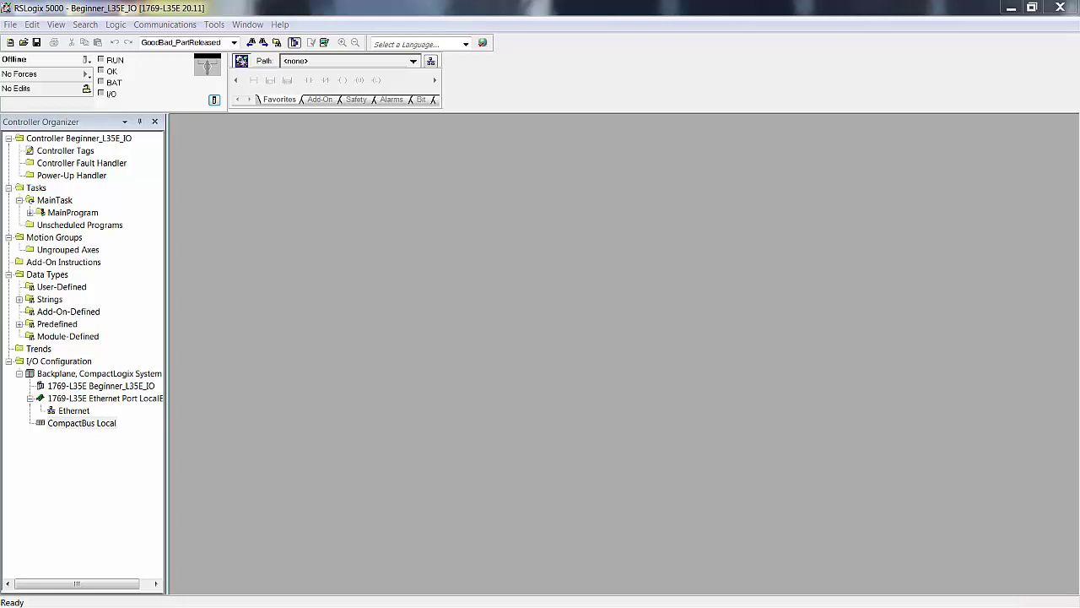
- Add a 1769-IQ16 input module to the CompactBus Local in slot 1, named DC_Inputs_01
right_click(83, 427)
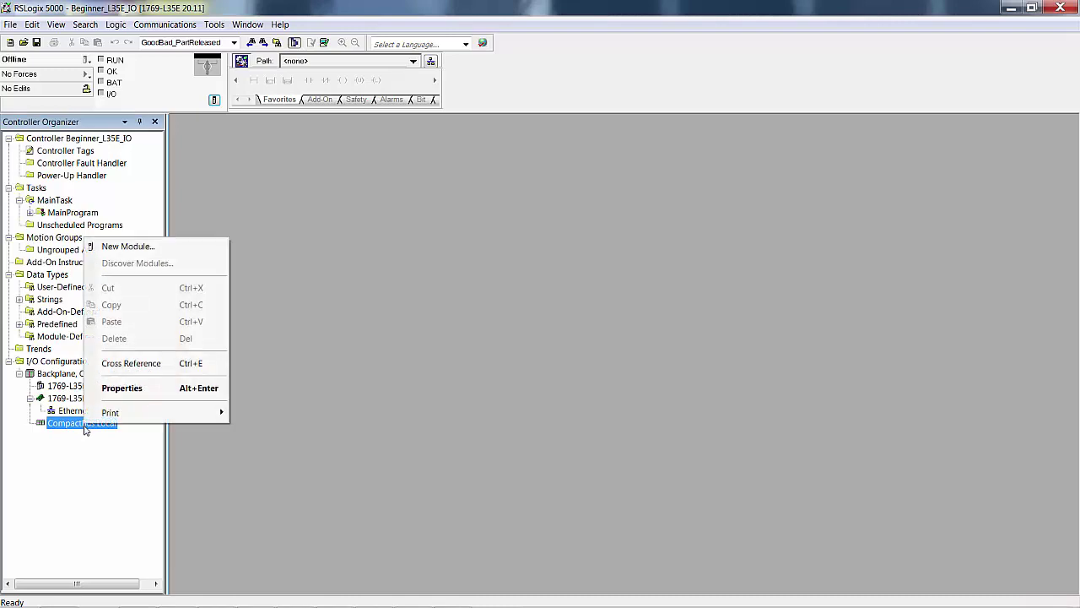
click(168, 246)
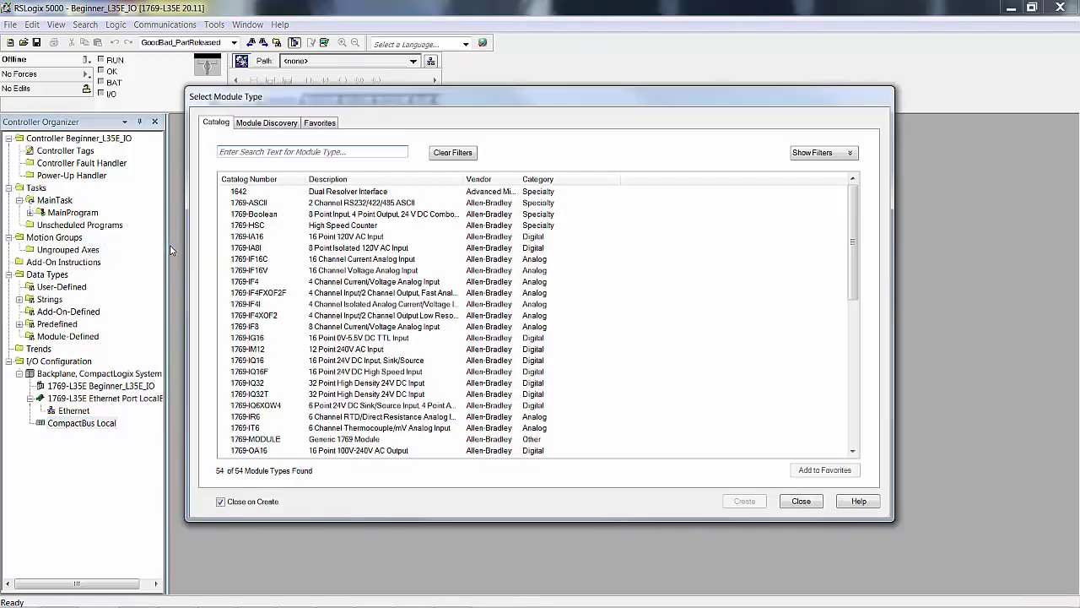
text(1)
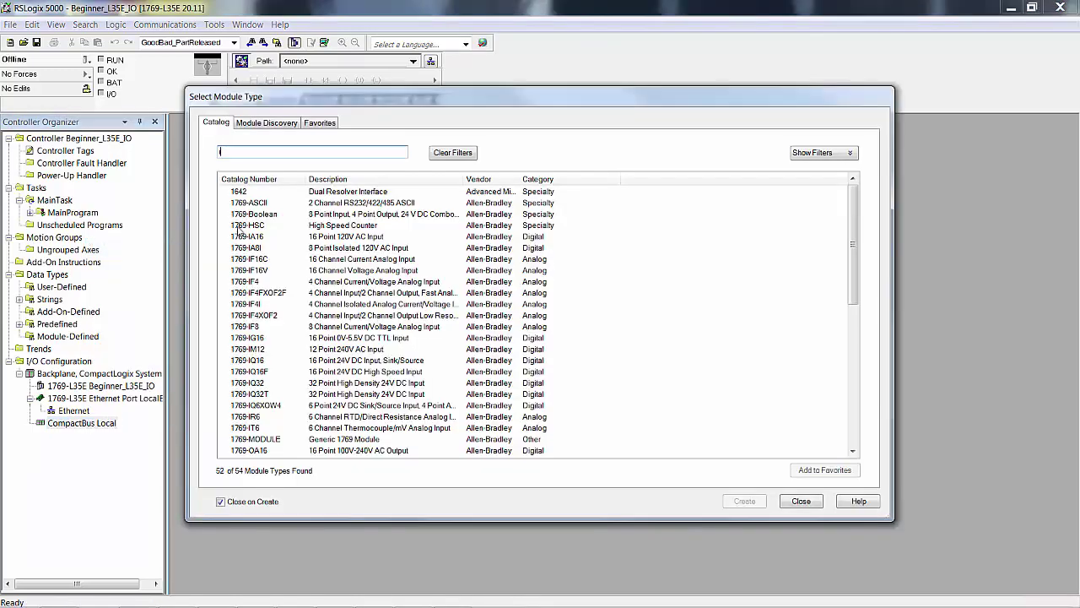
text(q)
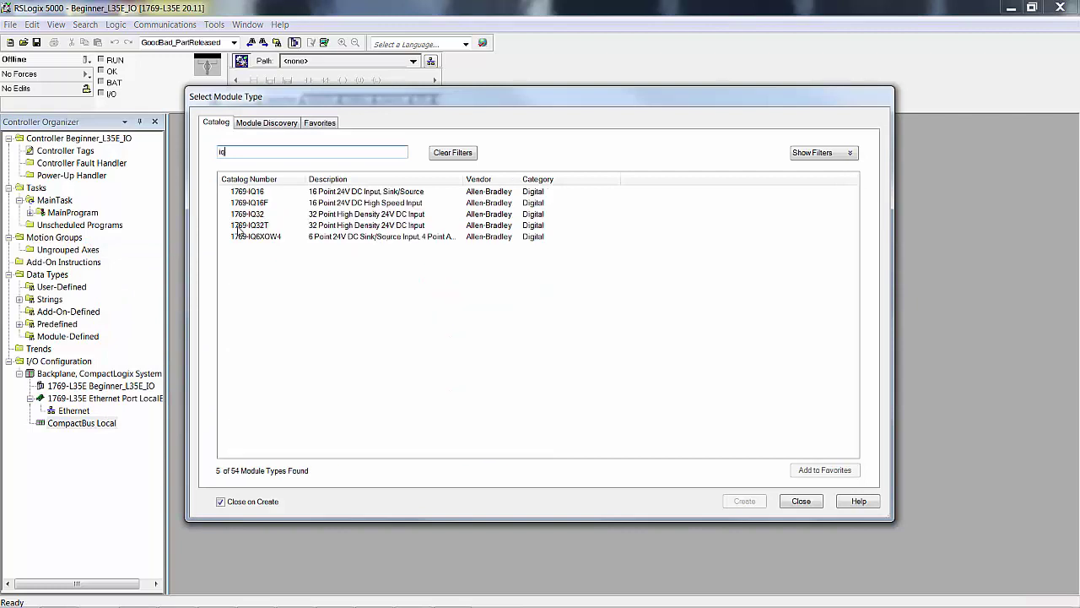
click(343, 194)
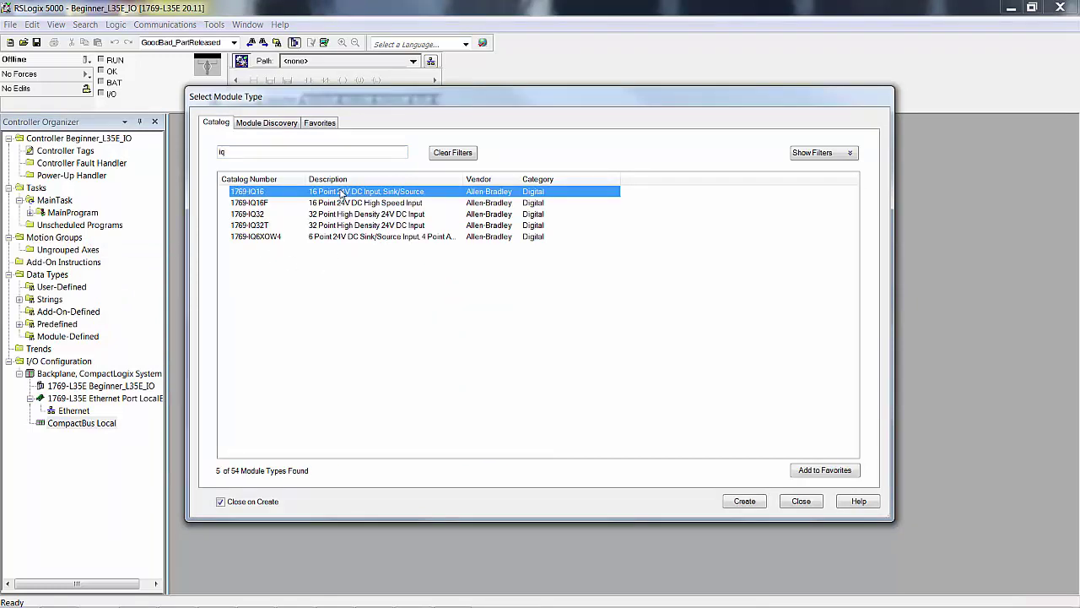
click(744, 501)
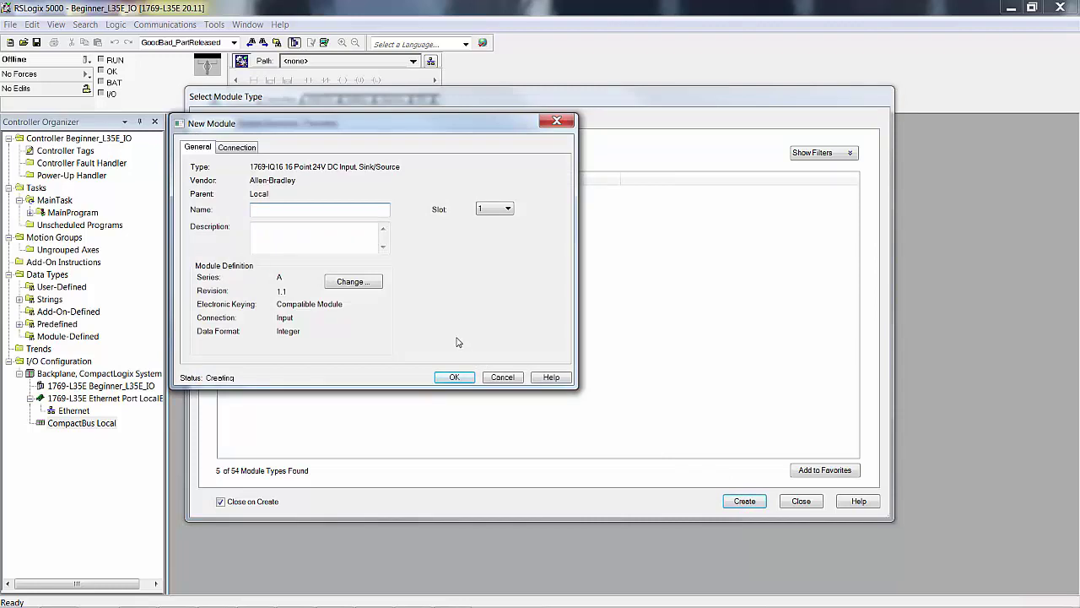
text(DC_Inputs_01)
click(453, 382)
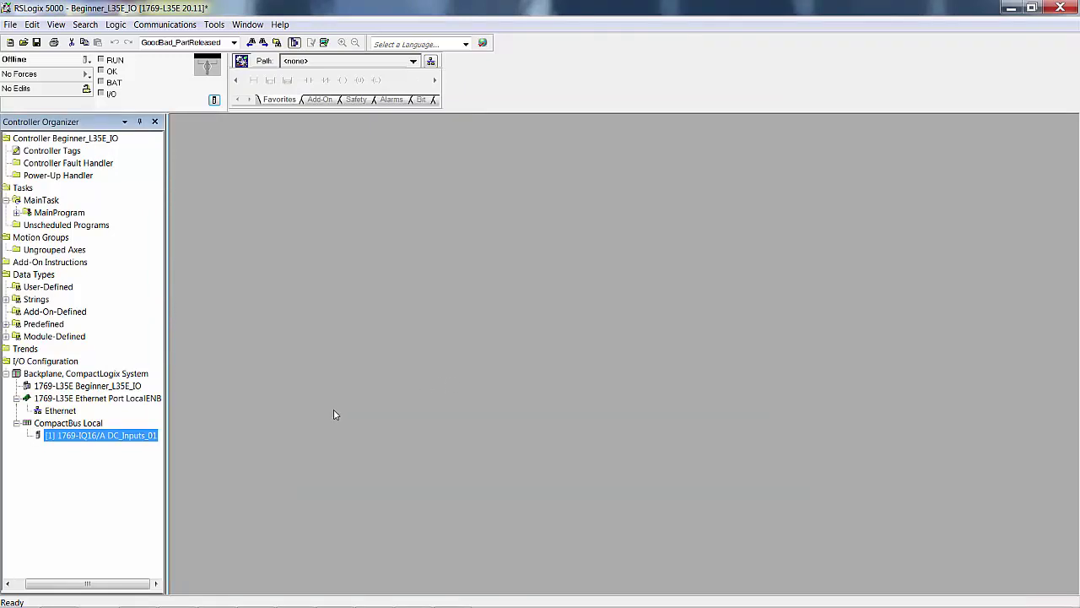
- Start adding another module to the CompactBus Local, filter the catalog by "ow" and select the 1769-OW16
right_click(90, 423)
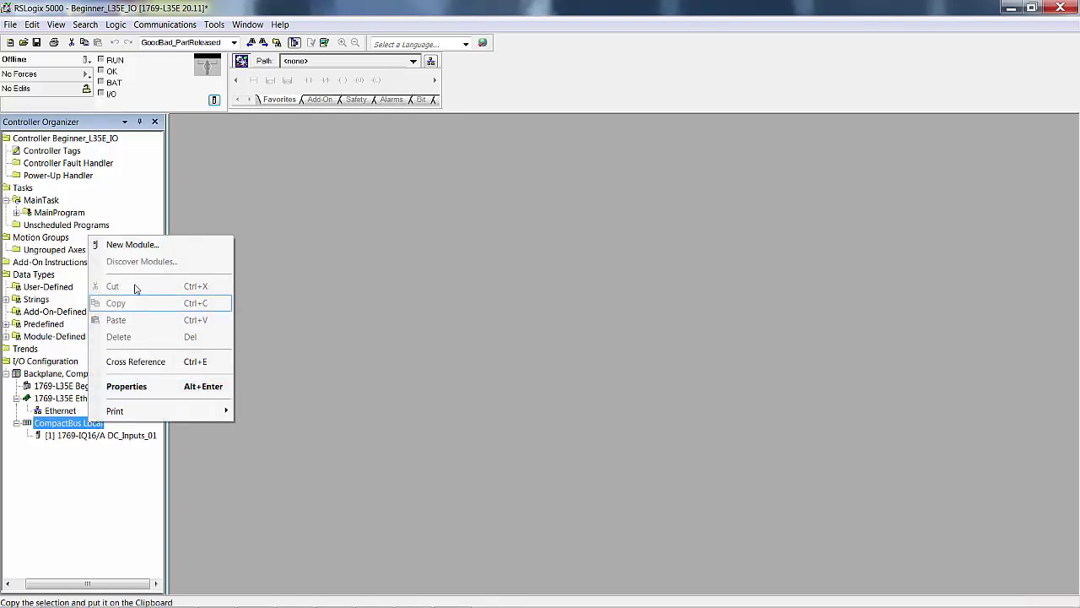
click(133, 244)
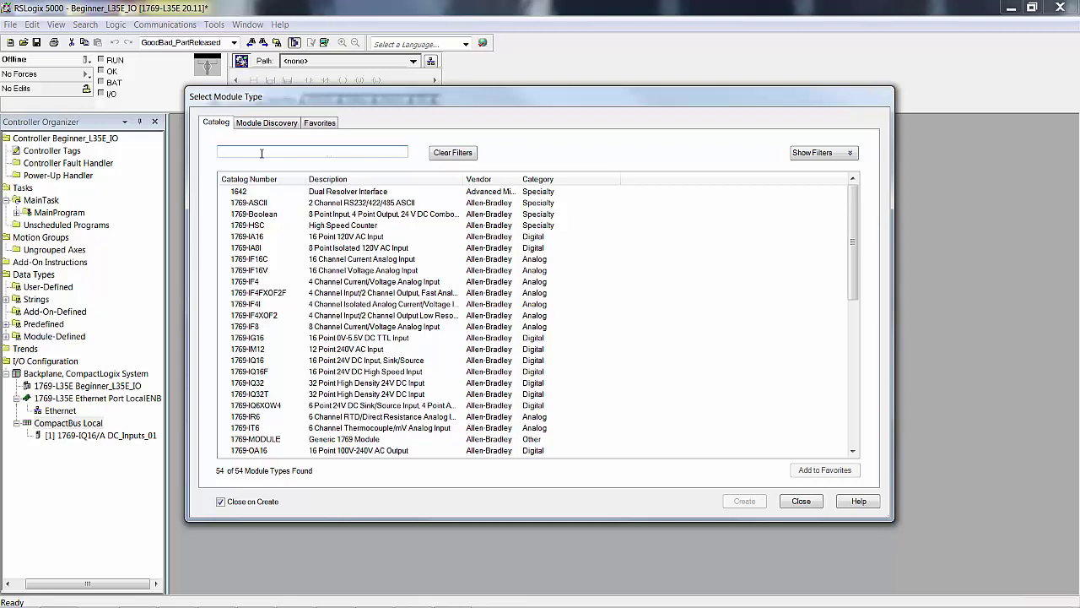
text(ow)
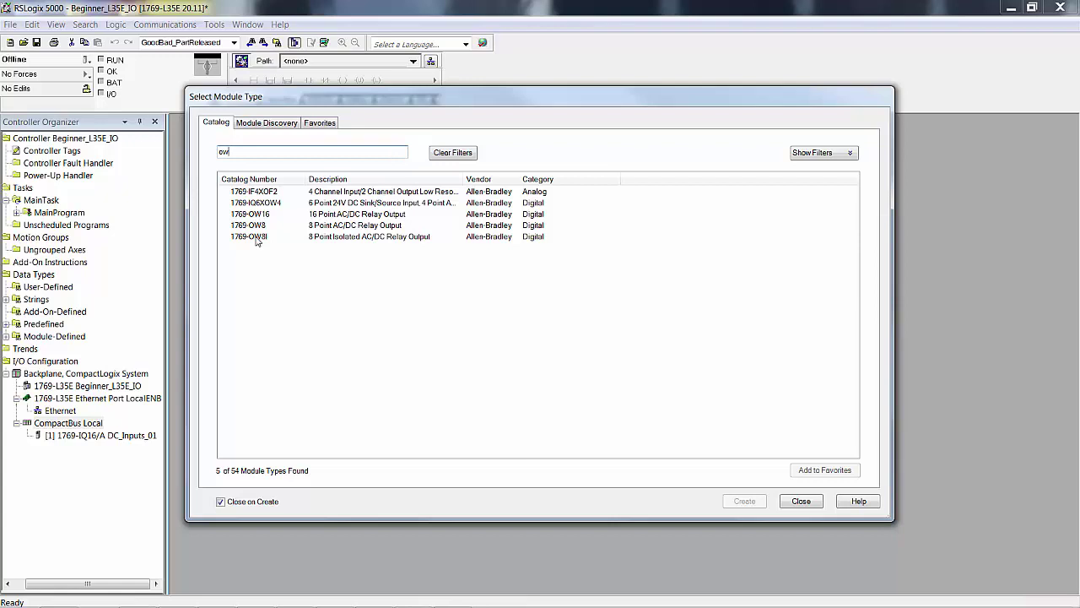
click(250, 216)
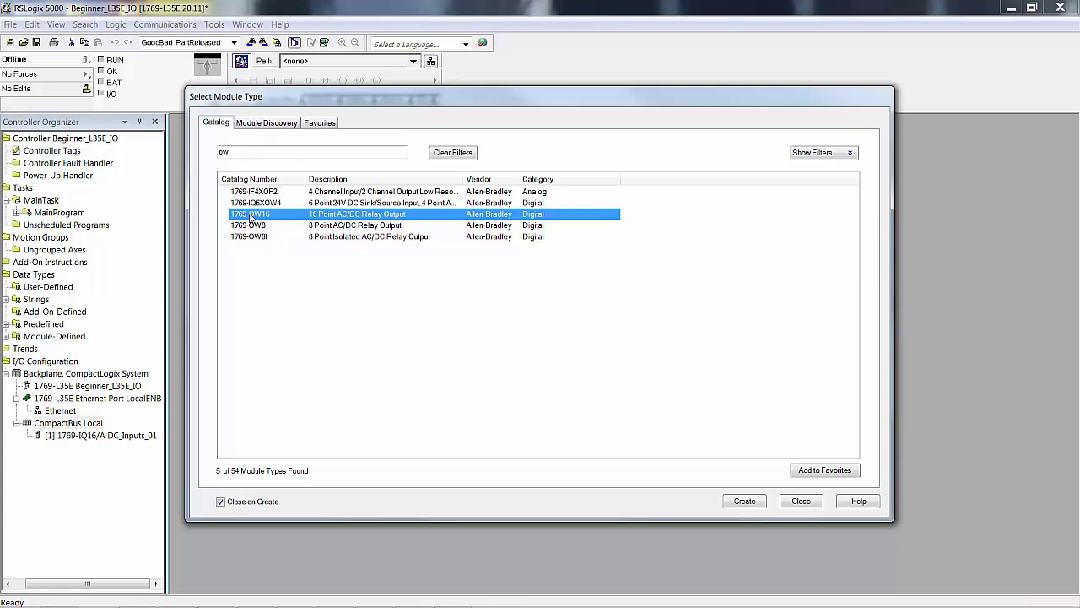
- Look up the DC output modules by filtering the catalog by "ob", and restore the "ow" filter
click(236, 152)
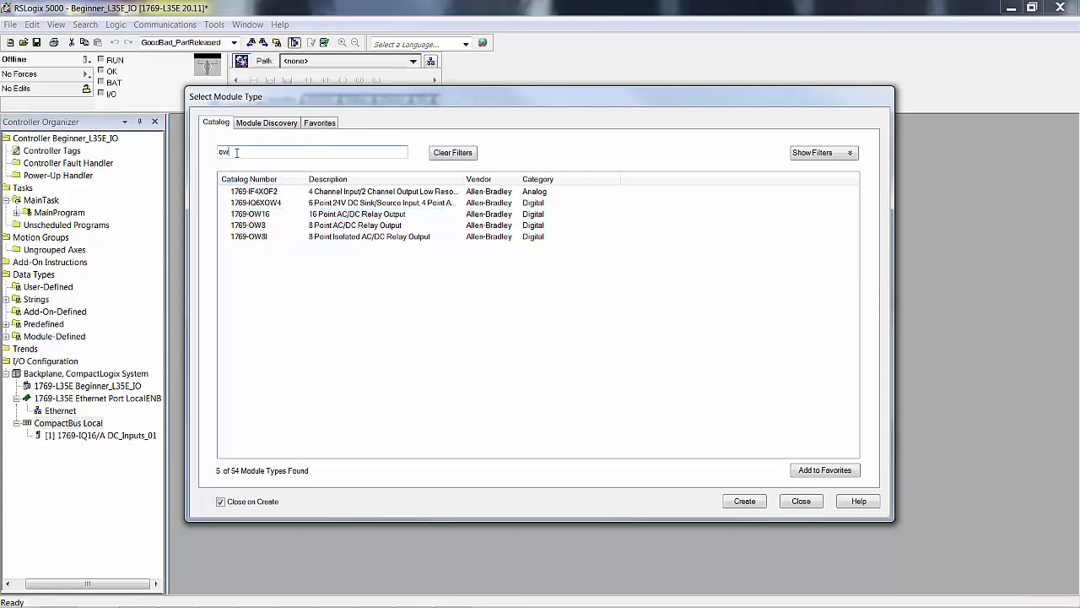
key(BackSpace)
text(b)
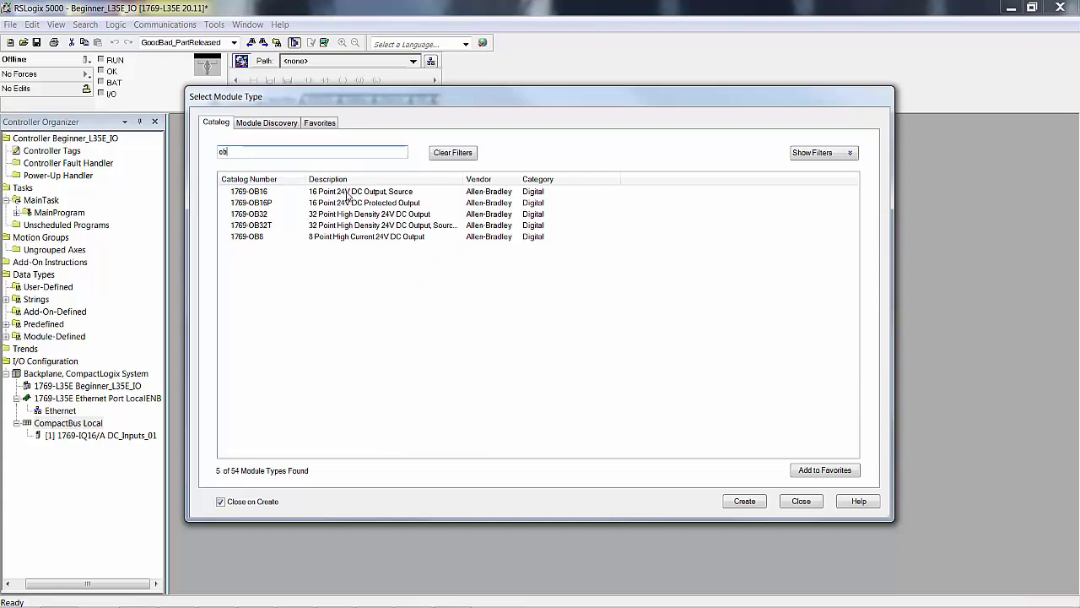
key(BackSpace)
text(w)
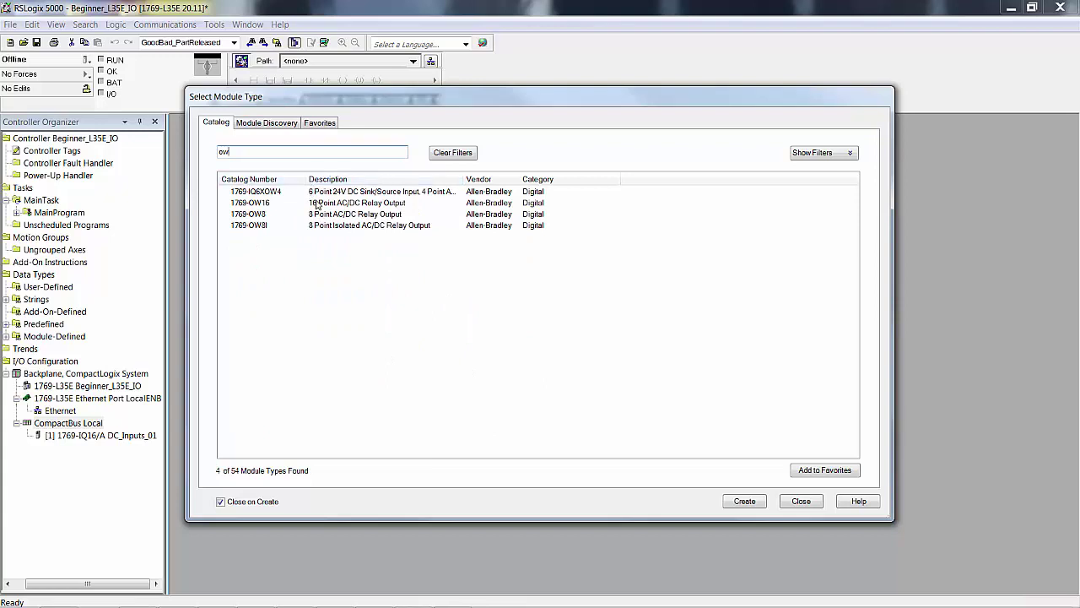
- Create the 1769-OW16 relay output module in slot 2 with the name RlyOutputs_02
double_click(329, 208)
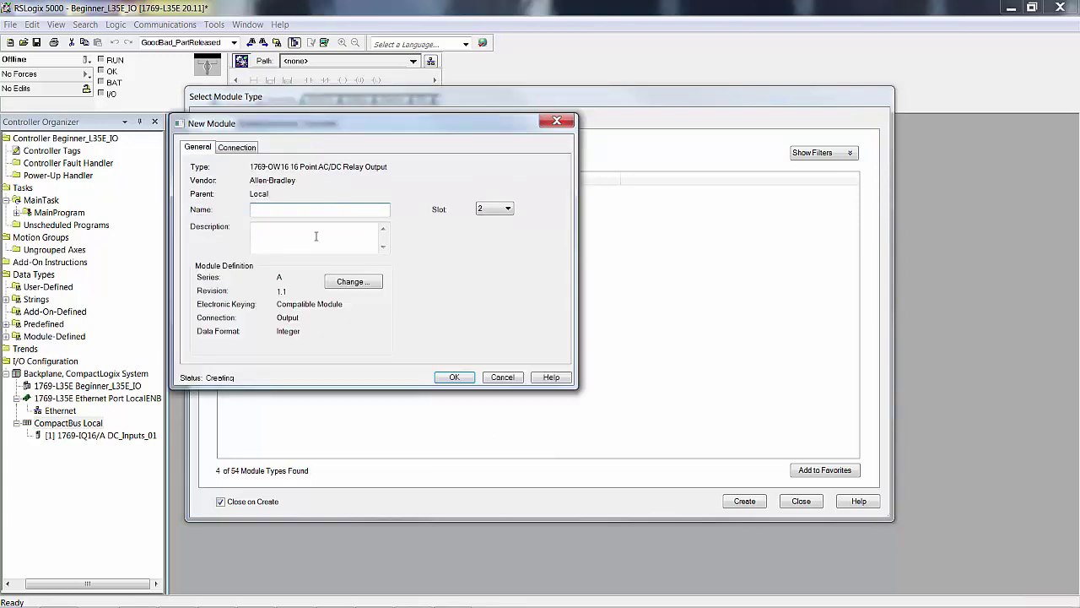
text(RlyOutputs_02)
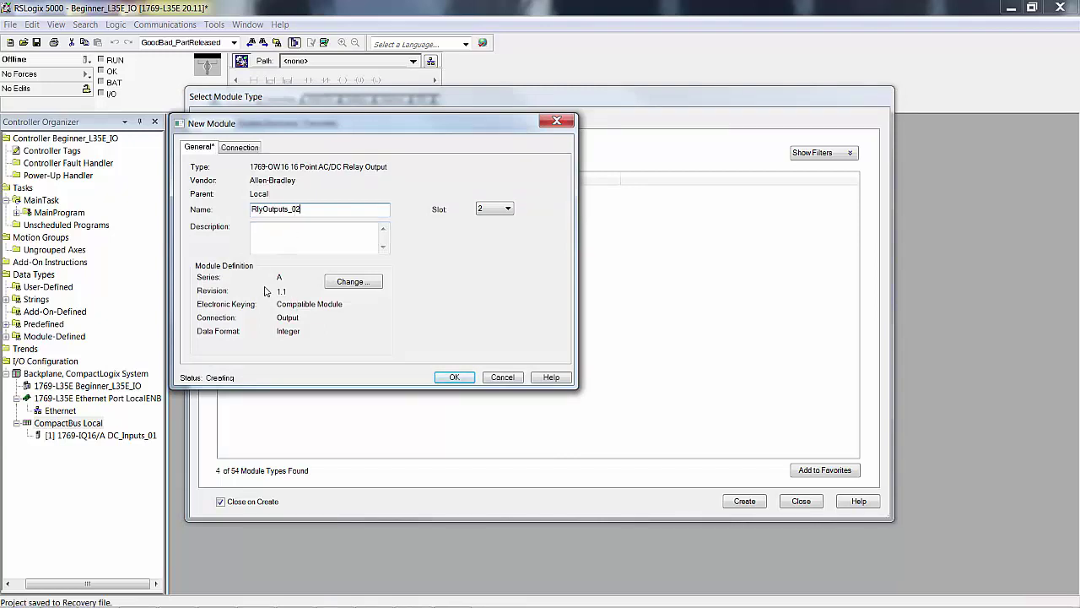
click(454, 378)
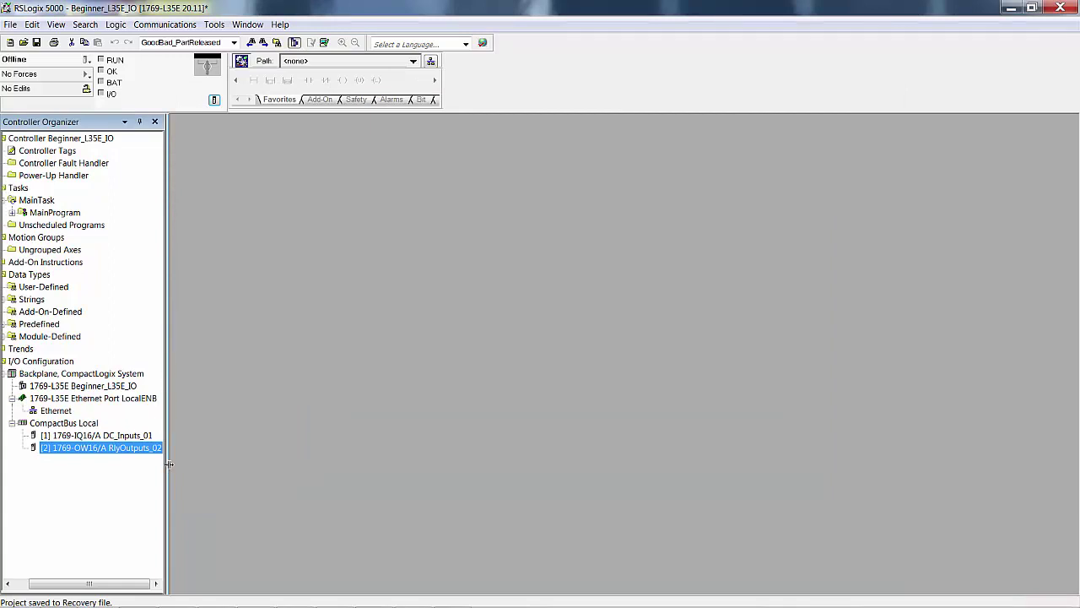
- Open the controller tags and expand the Module-Defined data types for comparison with the I/O tags
double_click(50, 152)
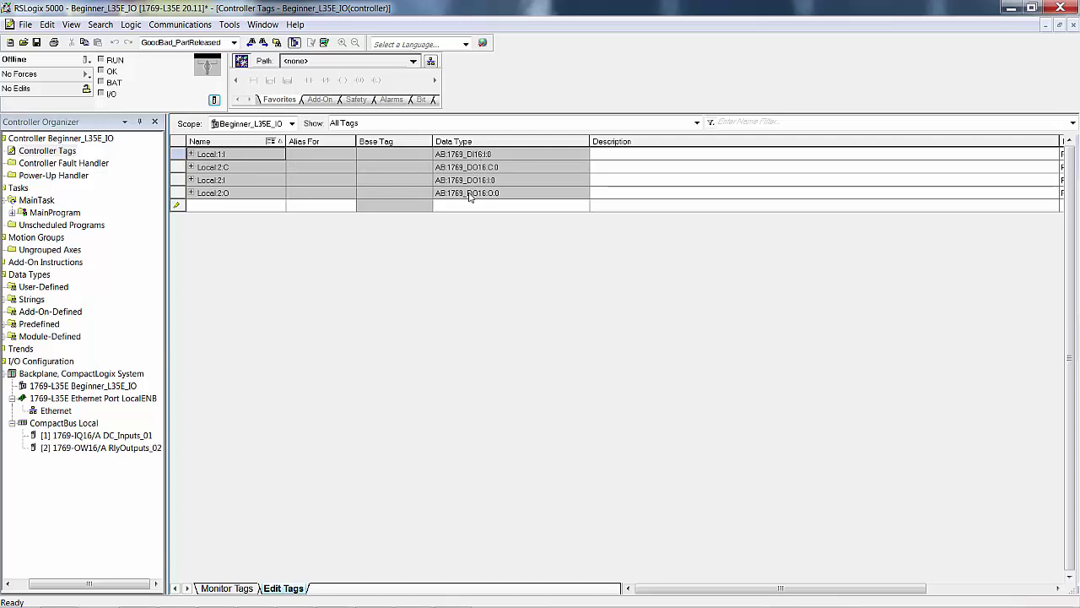
click(24, 587)
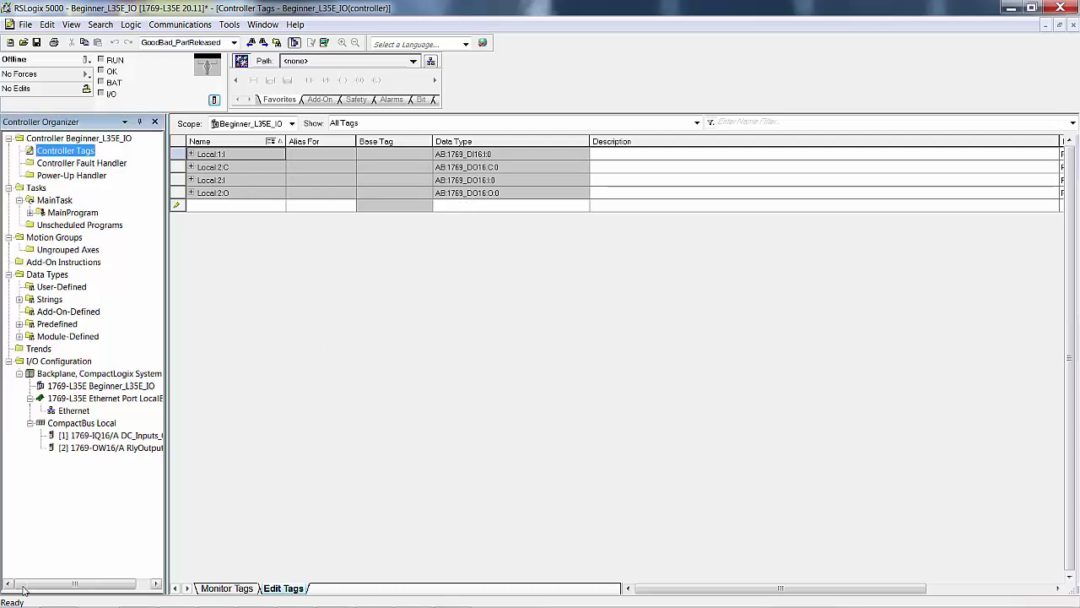
click(19, 337)
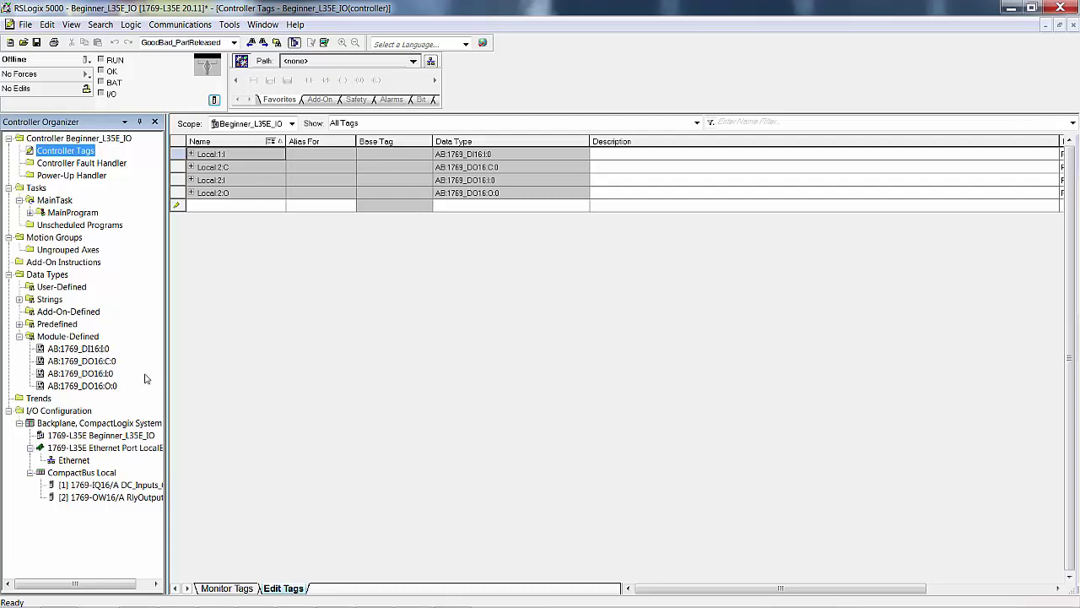
- Examine the Data and Fault bits of the Local:1:I tag, and collapse the Fault member
click(192, 154)
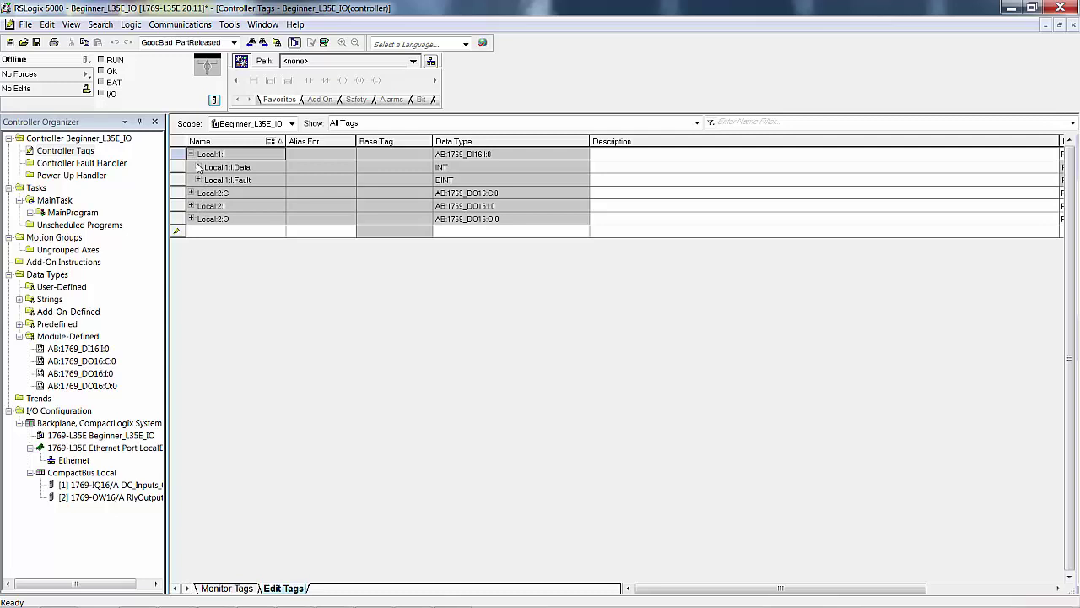
click(198, 168)
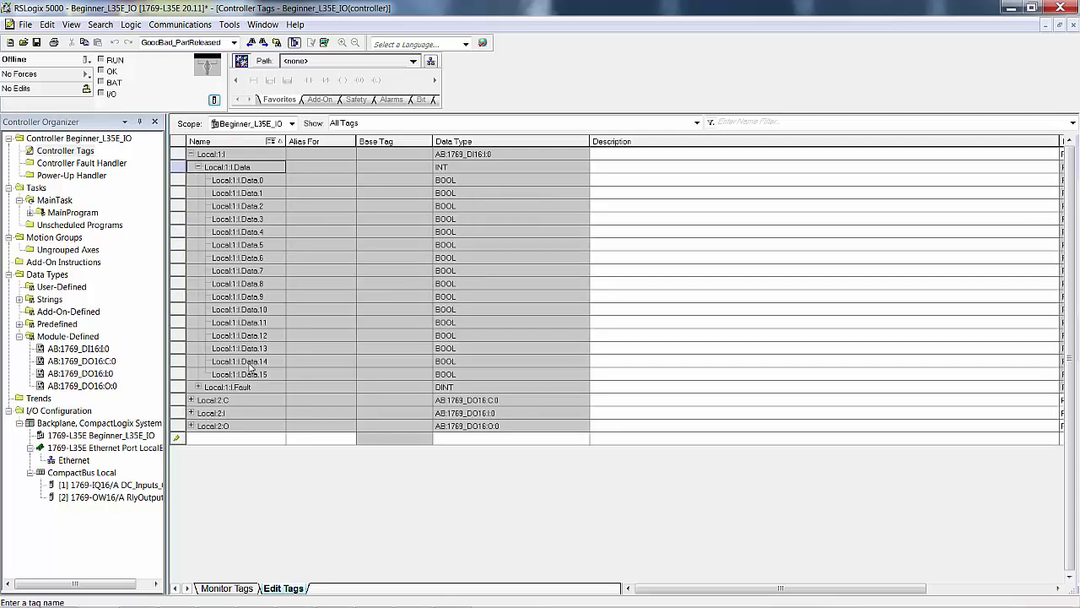
click(199, 387)
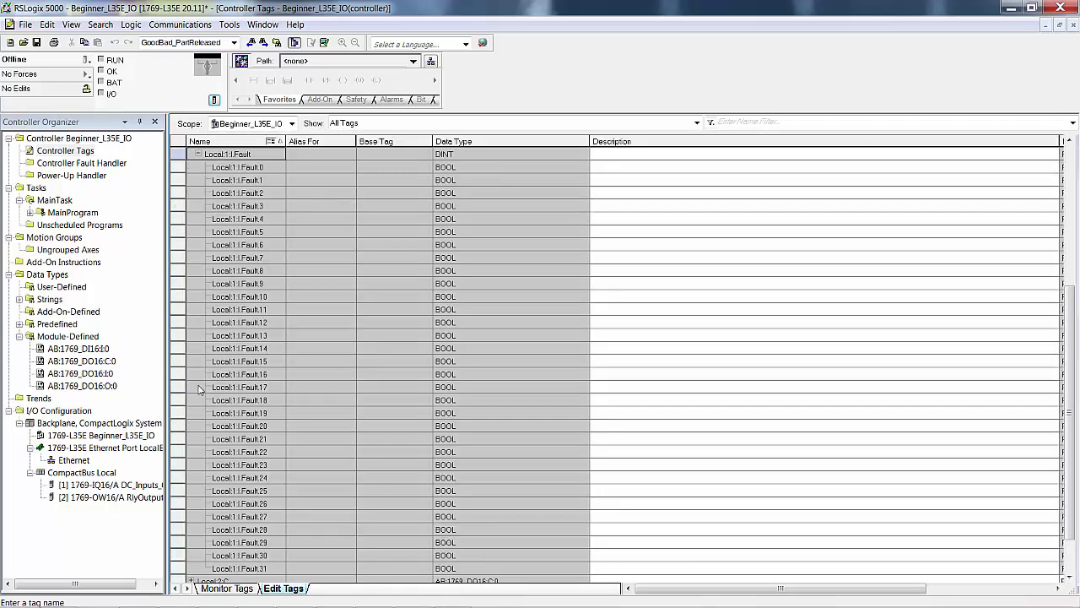
scroll(199, 388, up, 3)
click(198, 284)
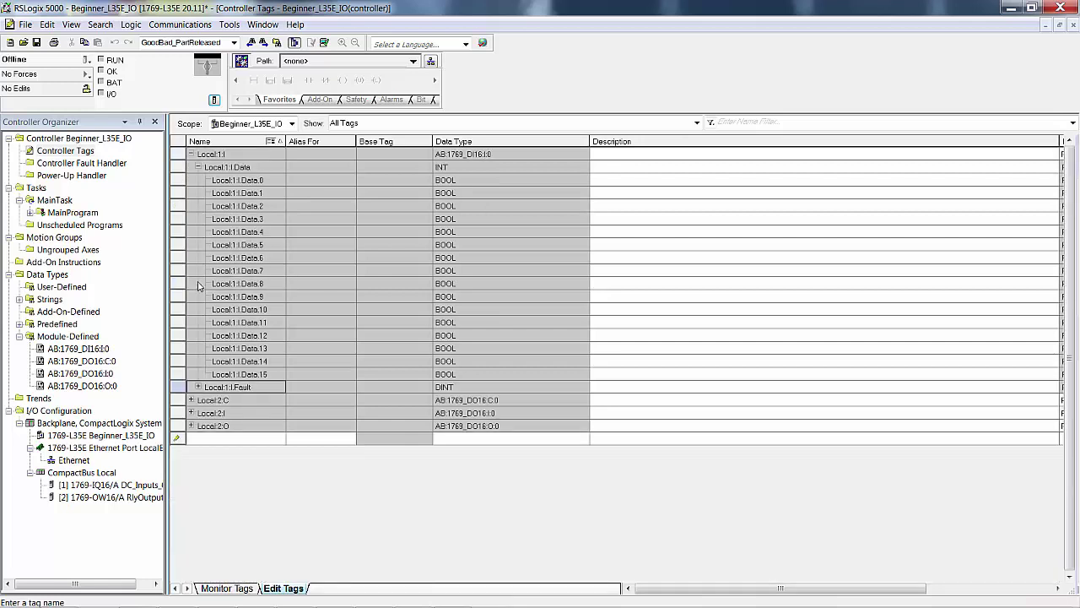
- Collapse the Local:1:I tag and examine the Data bits of the Local:2:O output tag
click(198, 167)
click(192, 154)
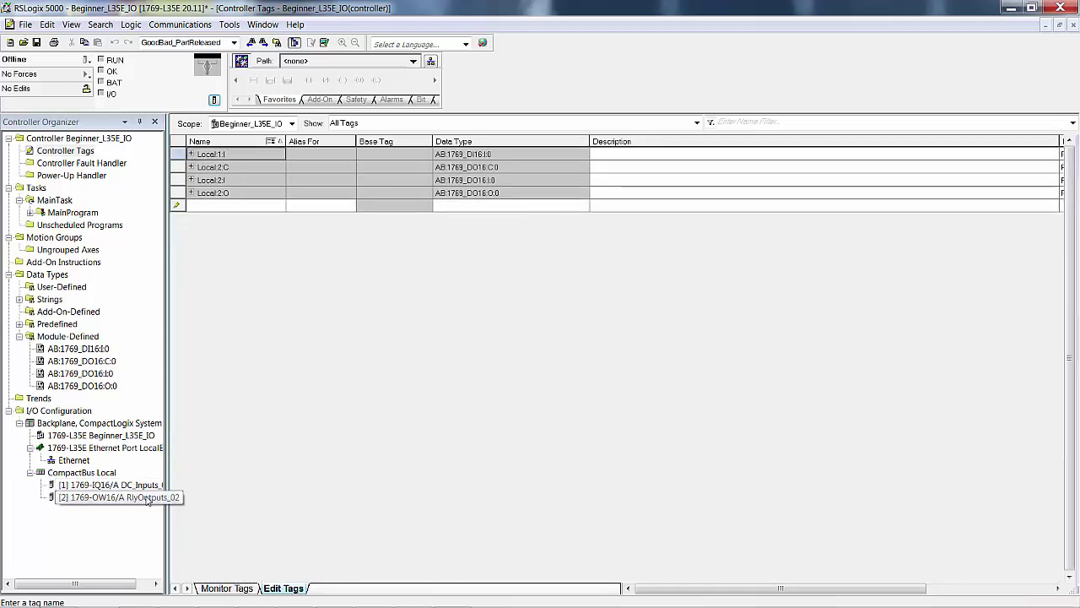
click(191, 192)
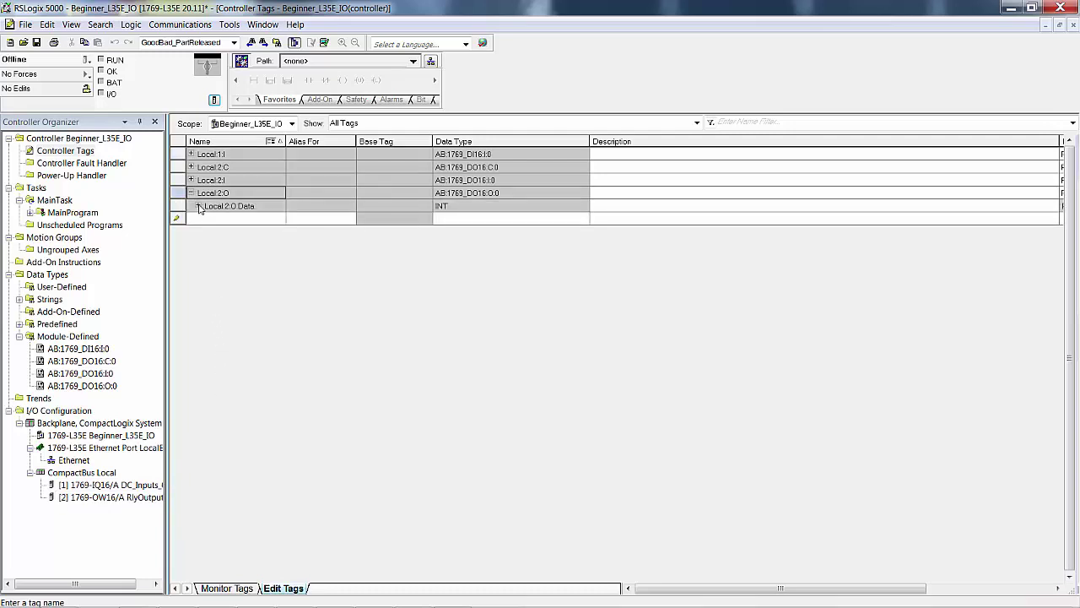
click(198, 207)
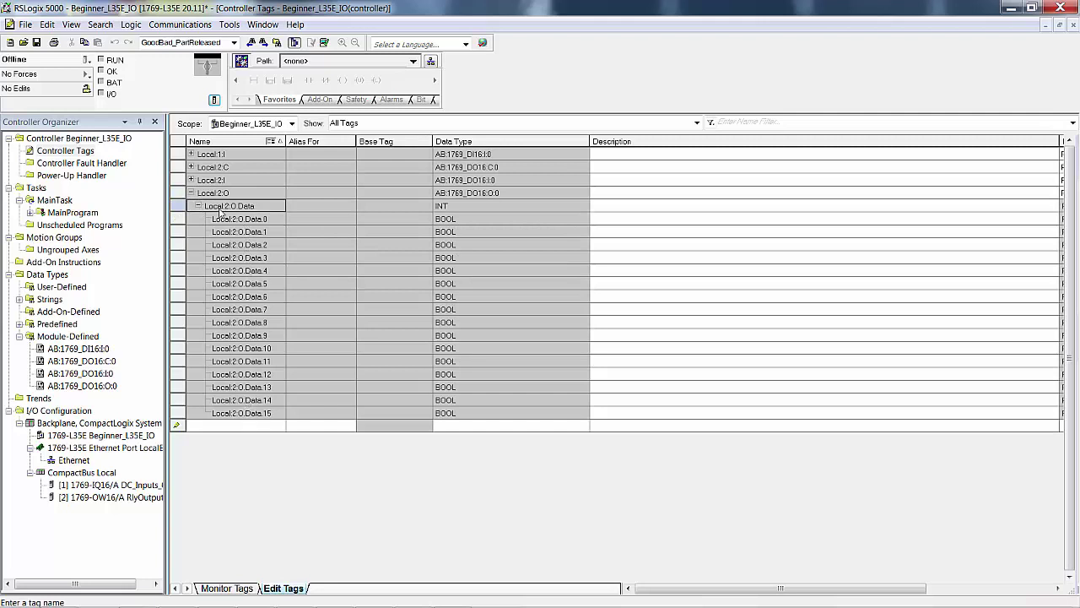
click(198, 206)
click(191, 193)
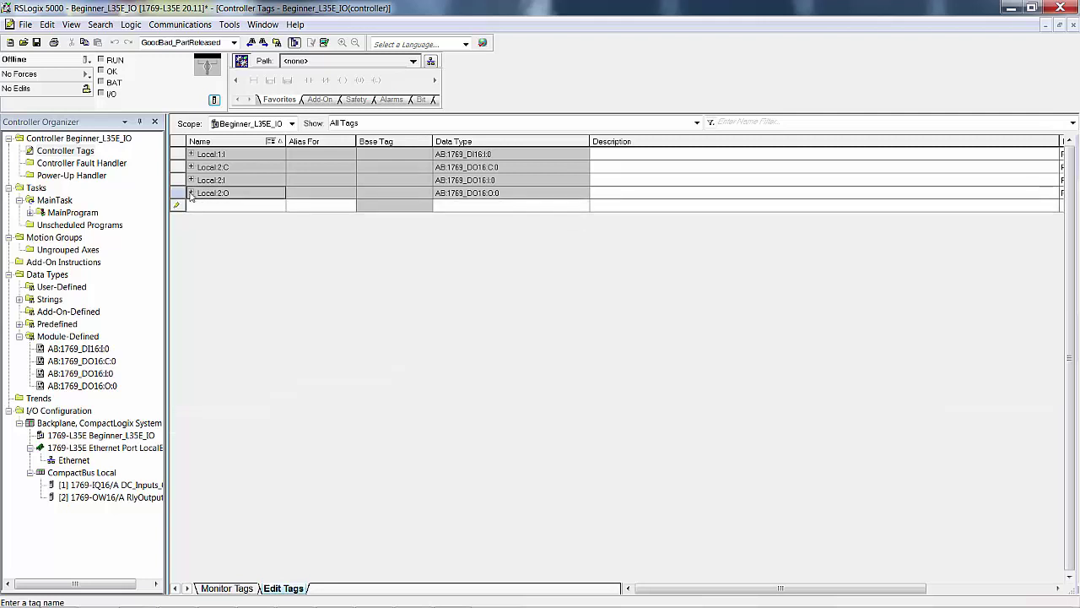
- Examine the members of the Local:2:I input tag and the Local:2:C configuration tag, collapsing each one
click(191, 180)
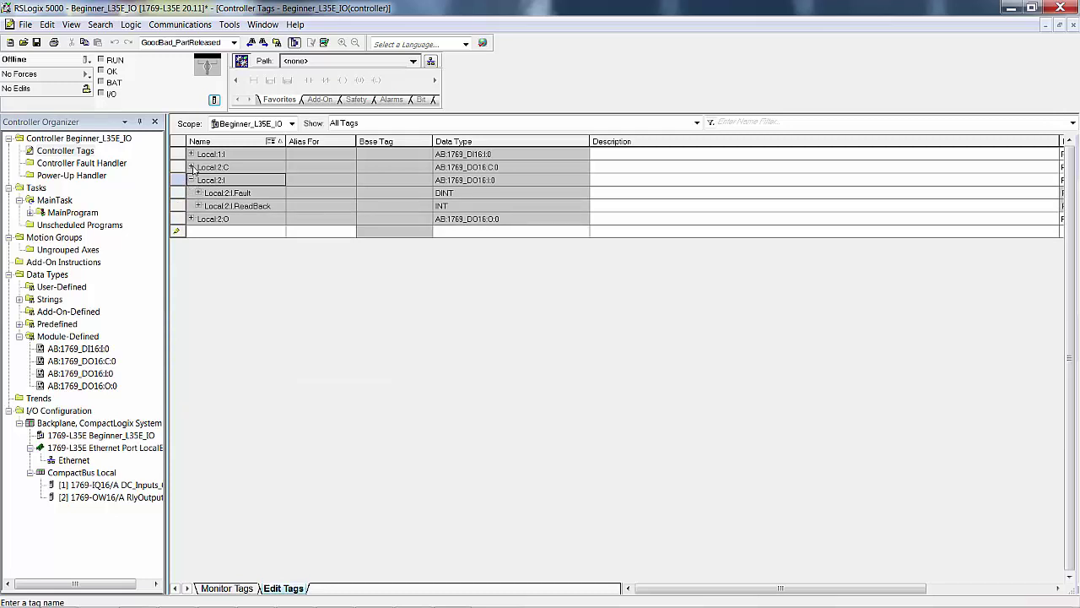
click(192, 179)
click(191, 167)
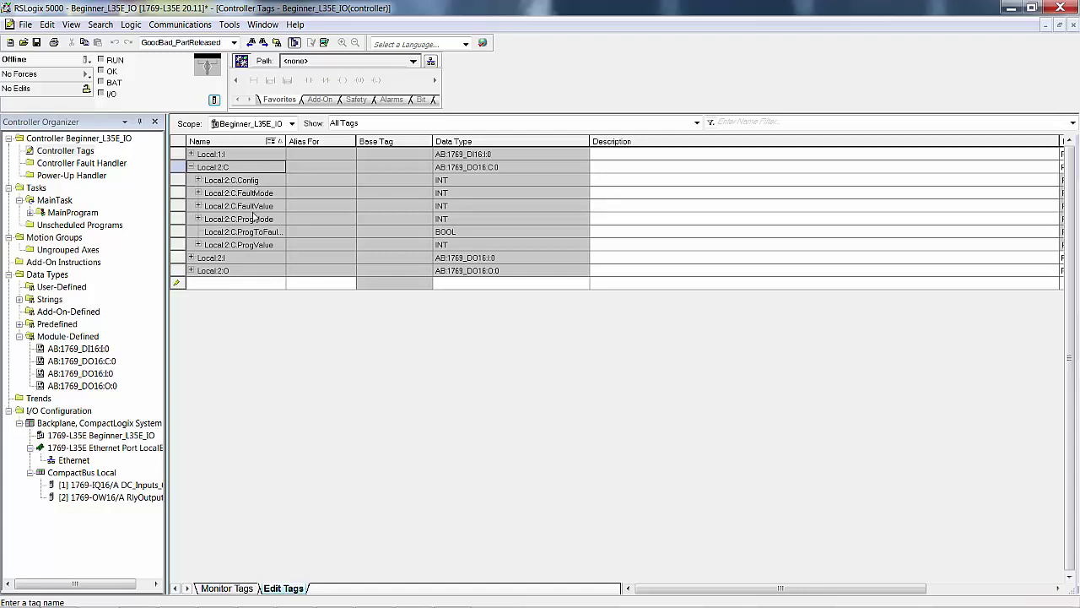
click(191, 167)
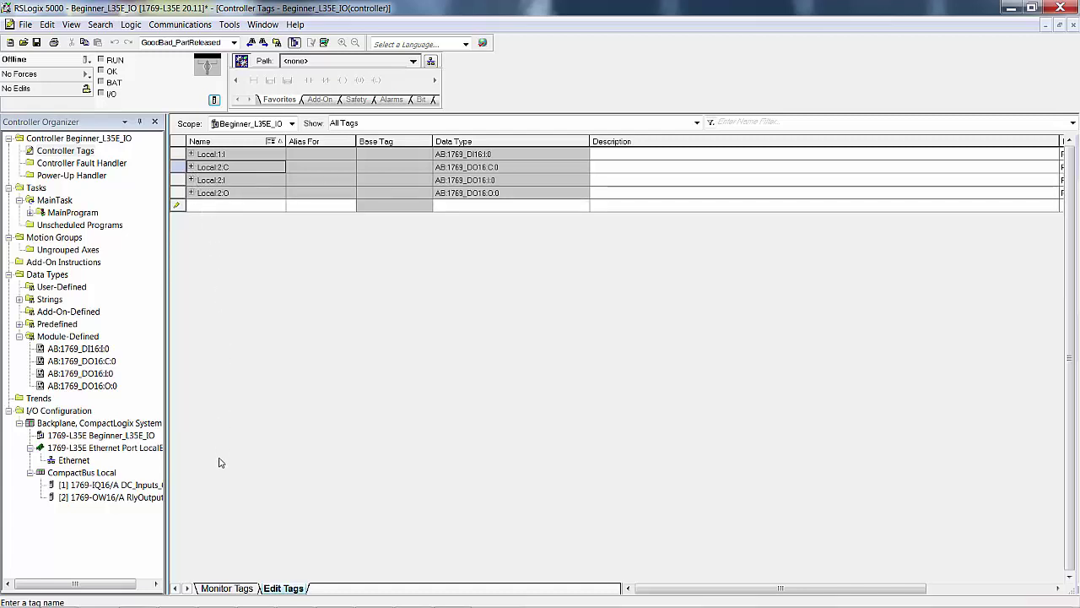
- Widen the Controller Organizer to fit the full module names, and compare the Data bits of Local:1:I and Local:2:O
drag(166, 503, 212, 503)
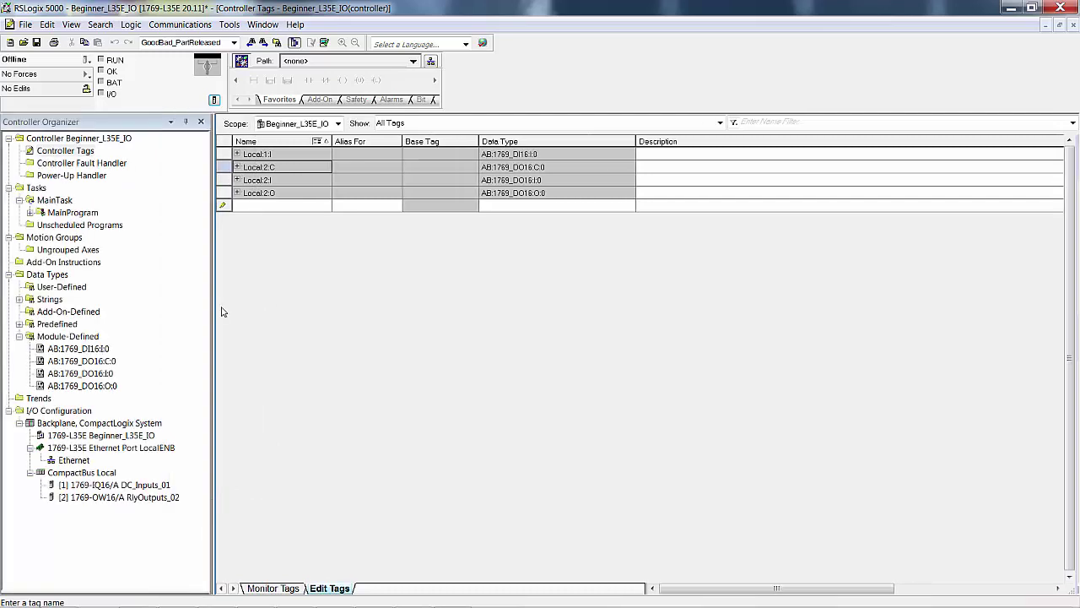
click(238, 193)
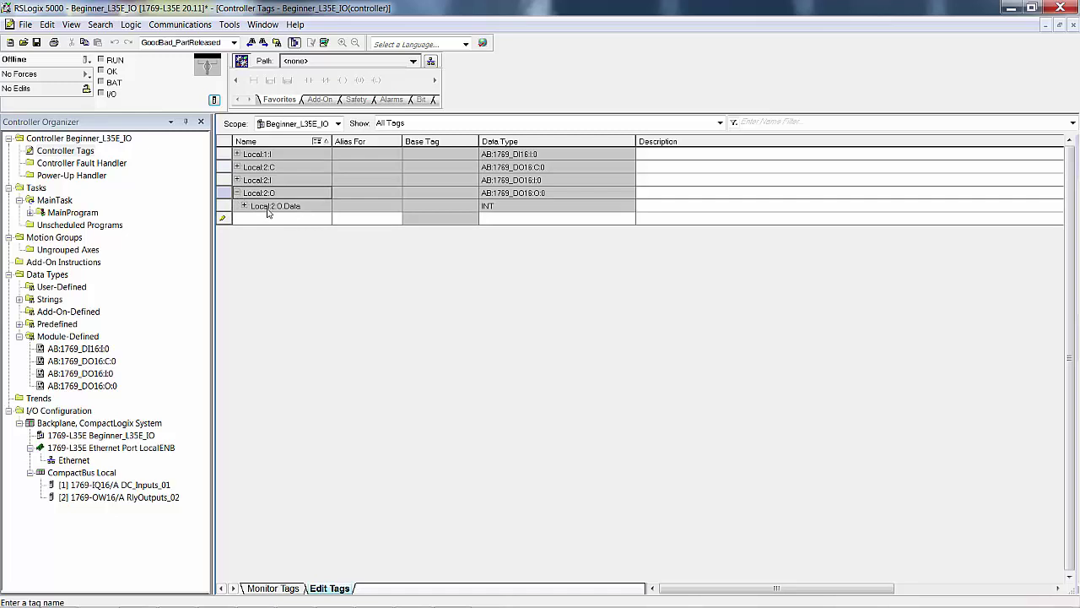
click(244, 206)
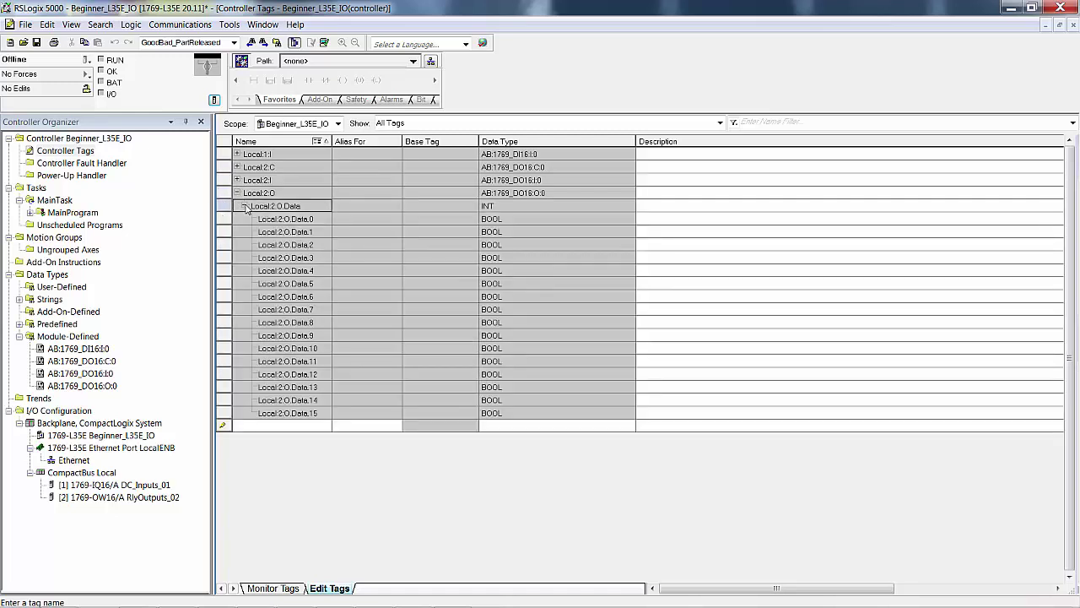
click(244, 206)
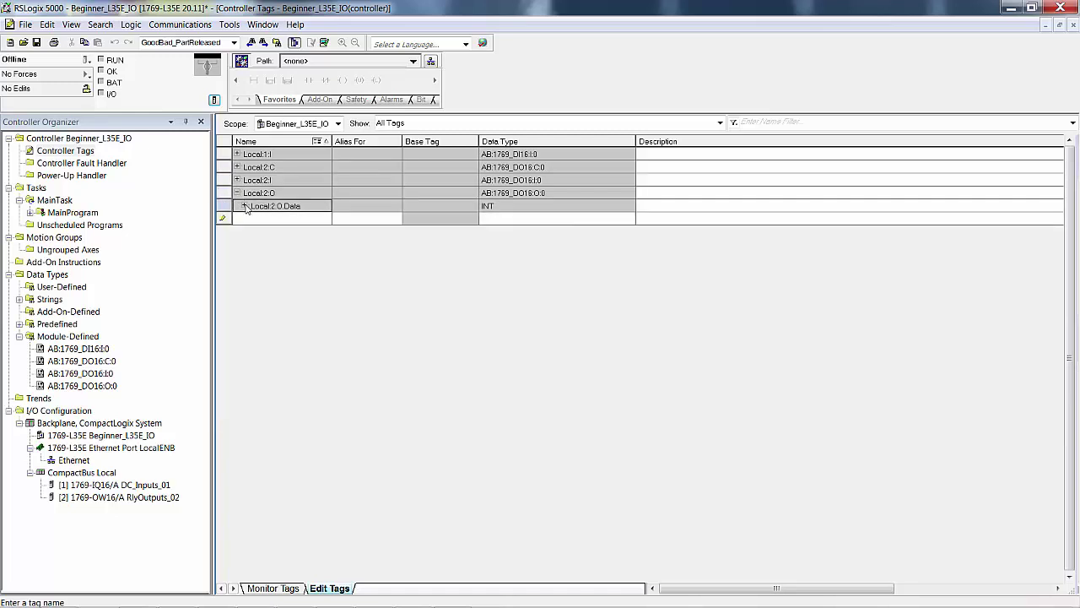
click(237, 155)
click(244, 167)
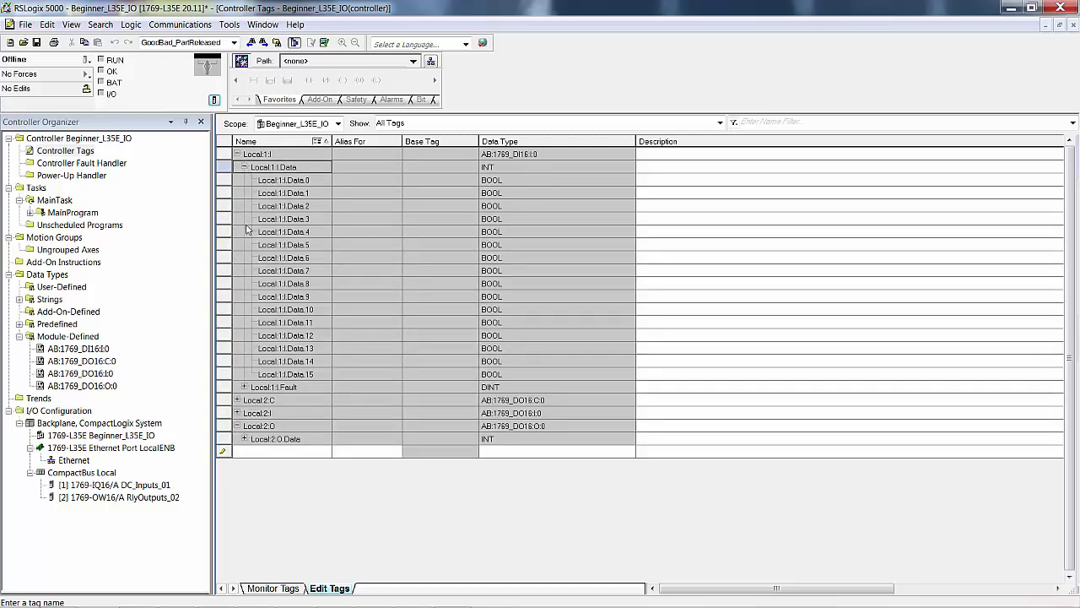
click(245, 438)
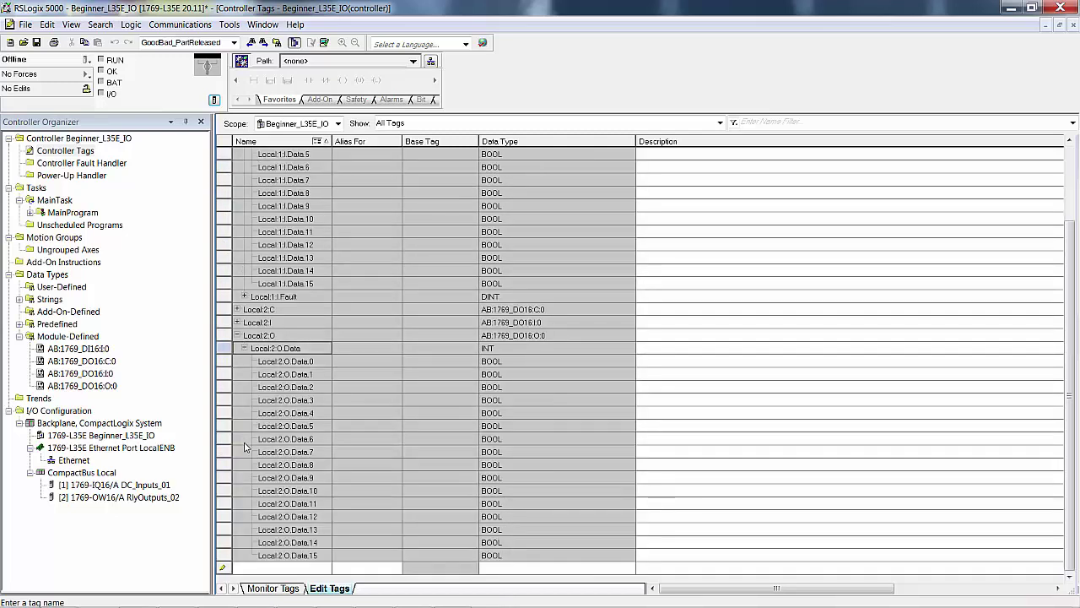
scroll(323, 456, up, 3)
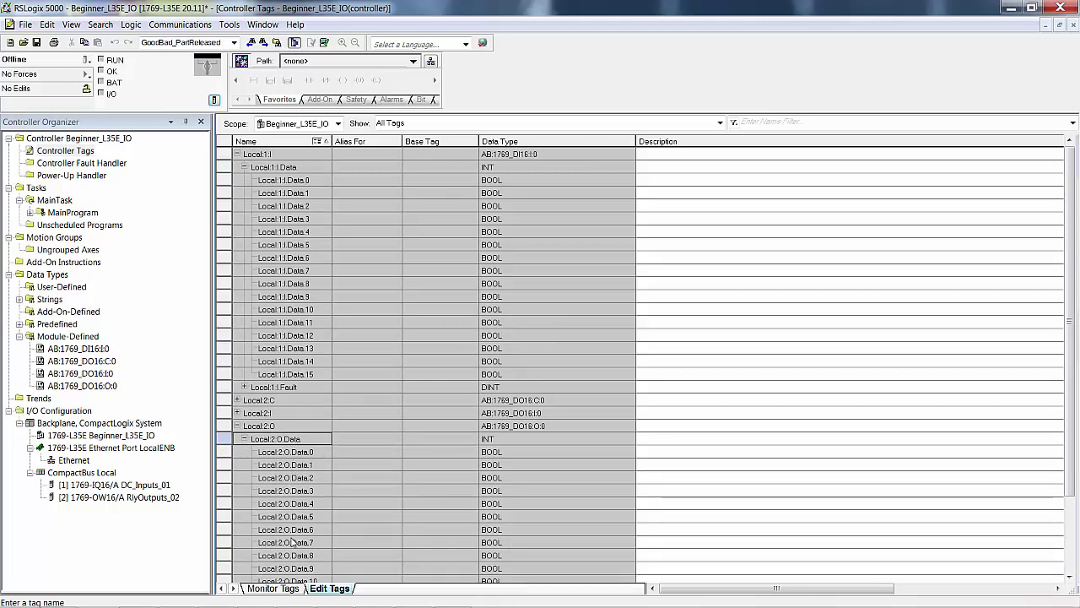
click(238, 155)
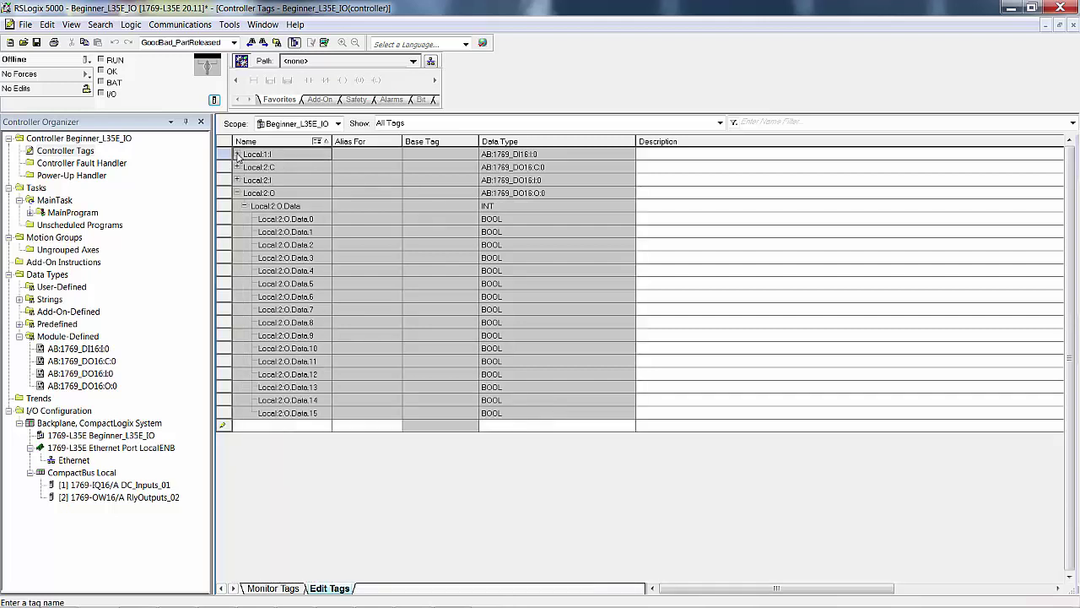
click(237, 193)
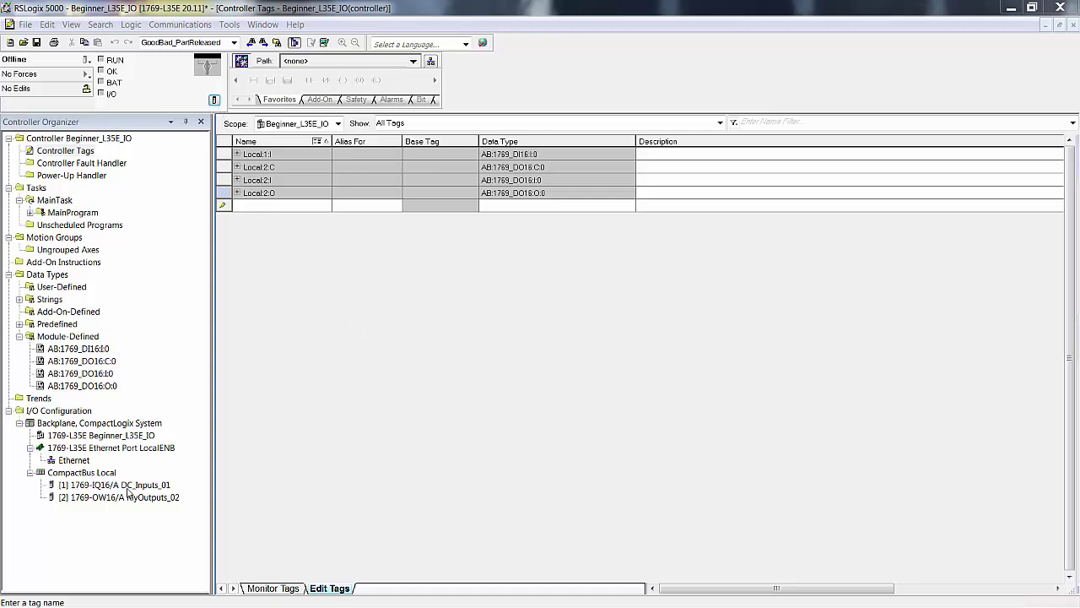
- Delete the 1769-IQ16 DC_Inputs_01 and 1769-OW16 RlyOutputs_02 modules from the CompactBus Local
right_click(129, 486)
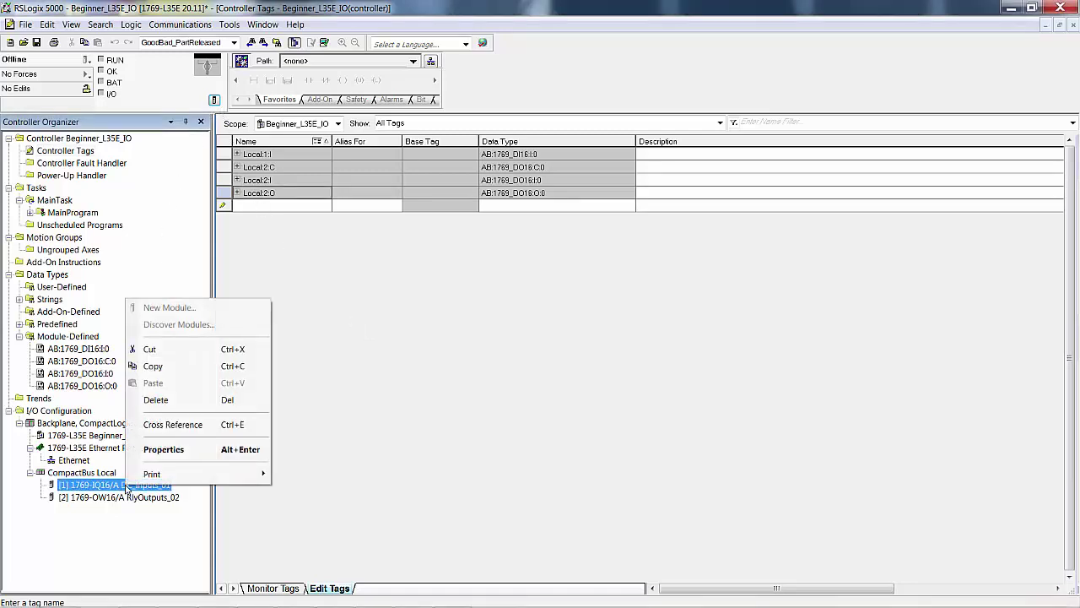
click(152, 400)
click(564, 341)
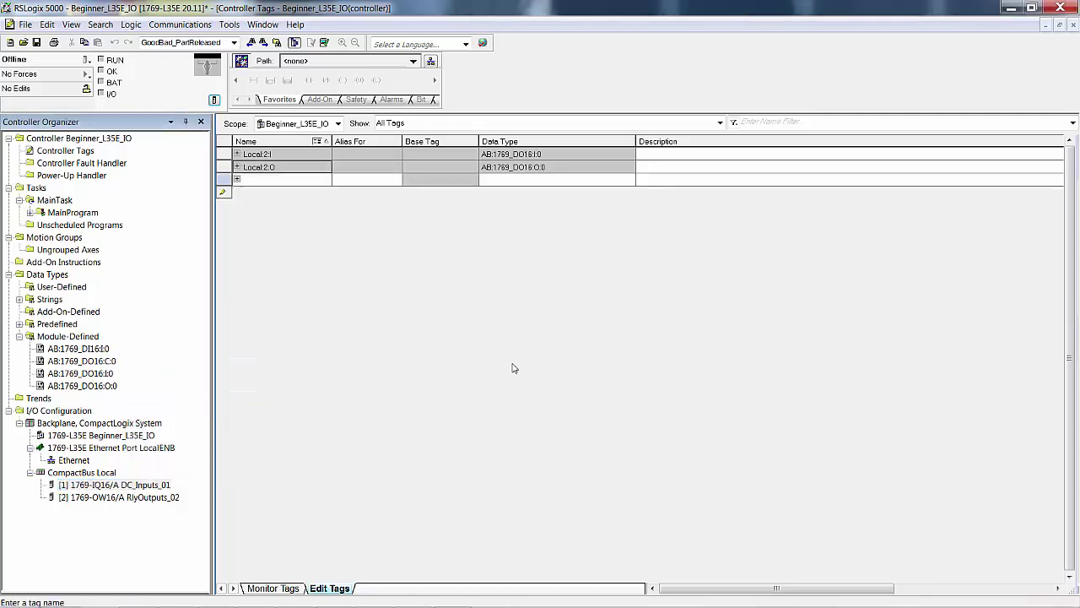
right_click(100, 485)
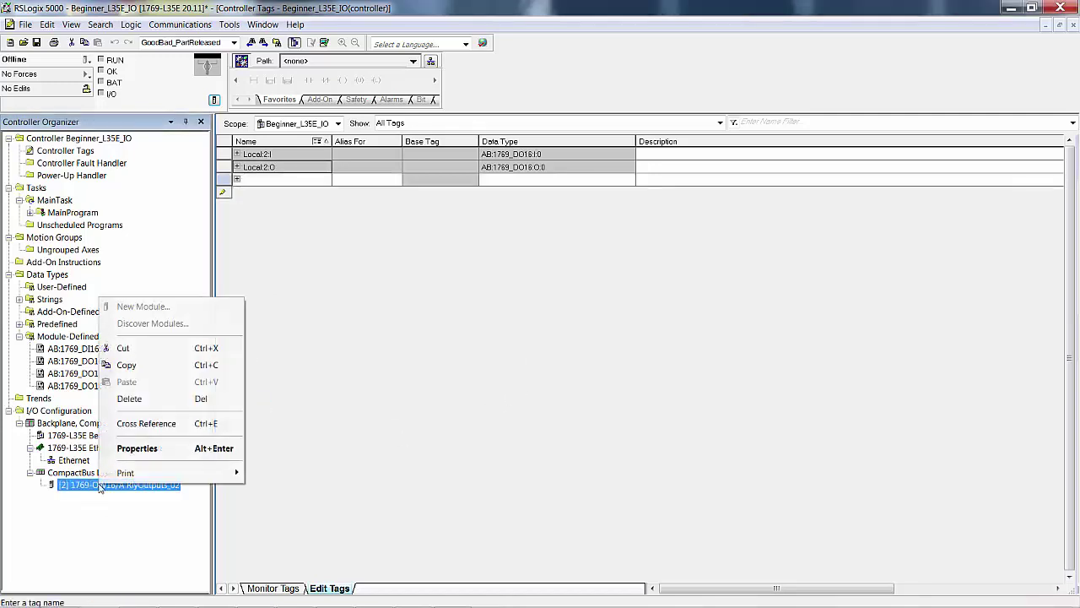
click(148, 399)
click(580, 342)
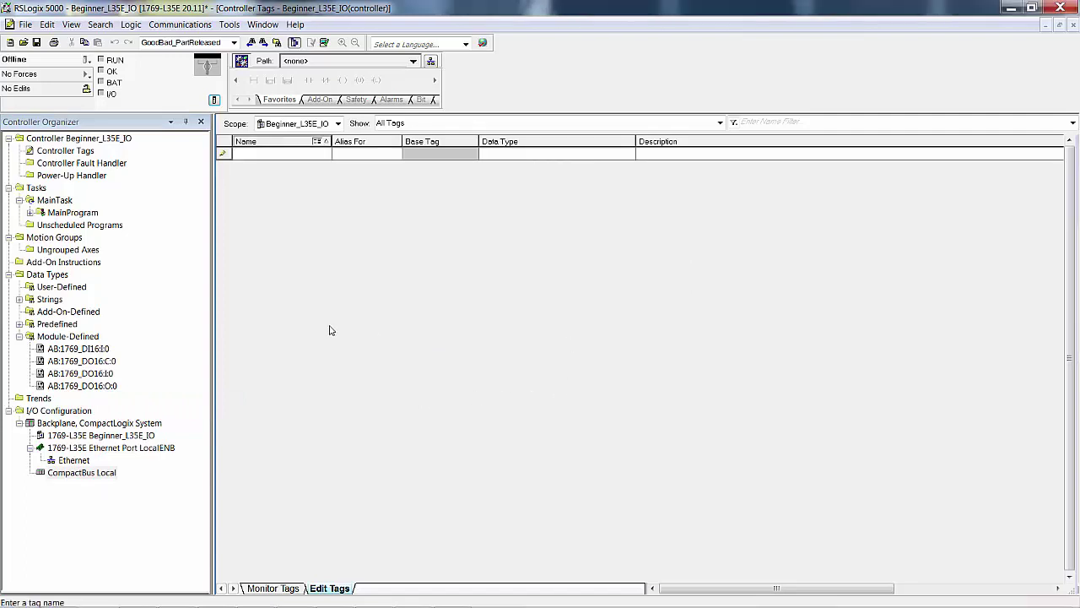
- Change the controller type to 1769-L23E-QBFC1 at revision 20 in the controller properties
click(214, 100)
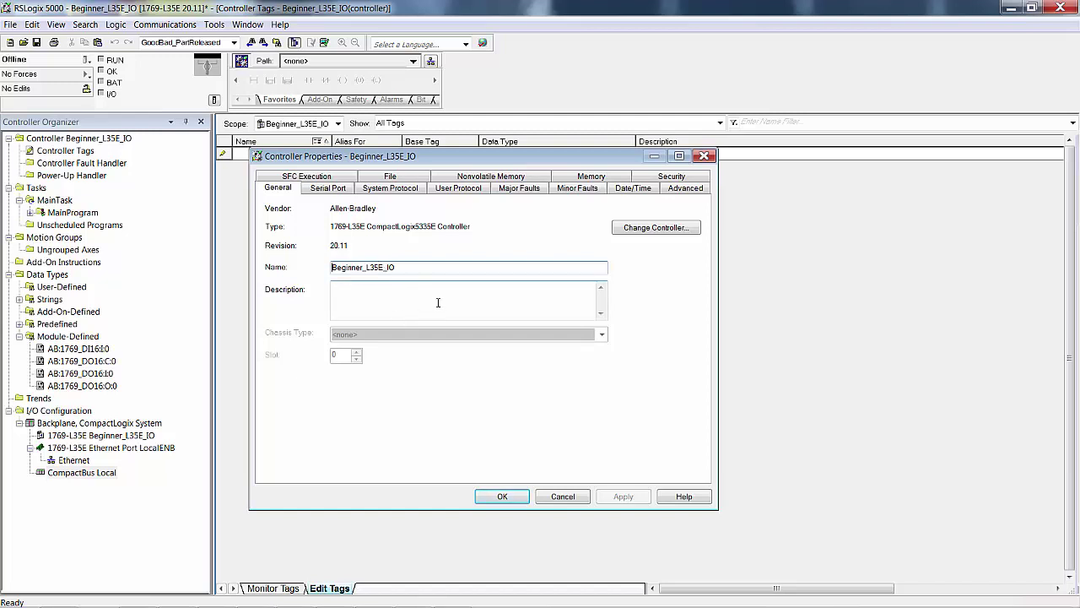
click(657, 228)
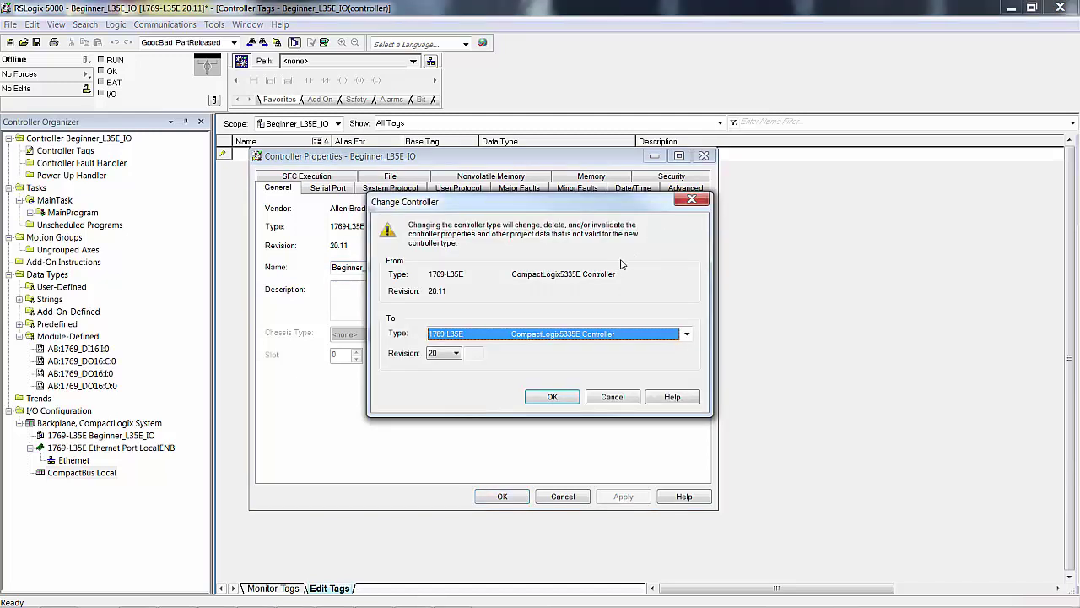
click(687, 335)
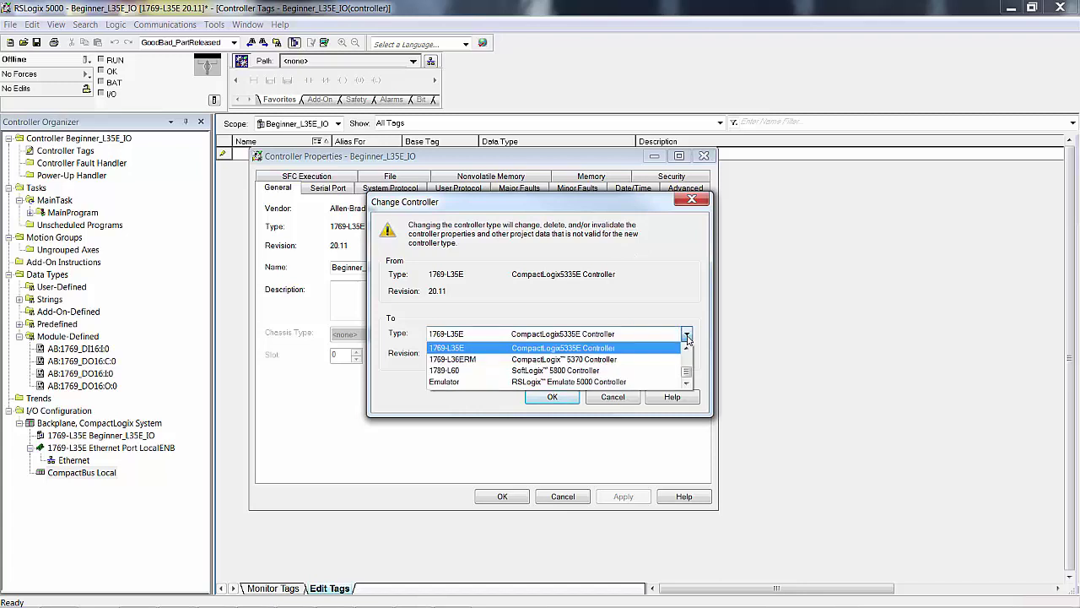
scroll(688, 354, up, 2)
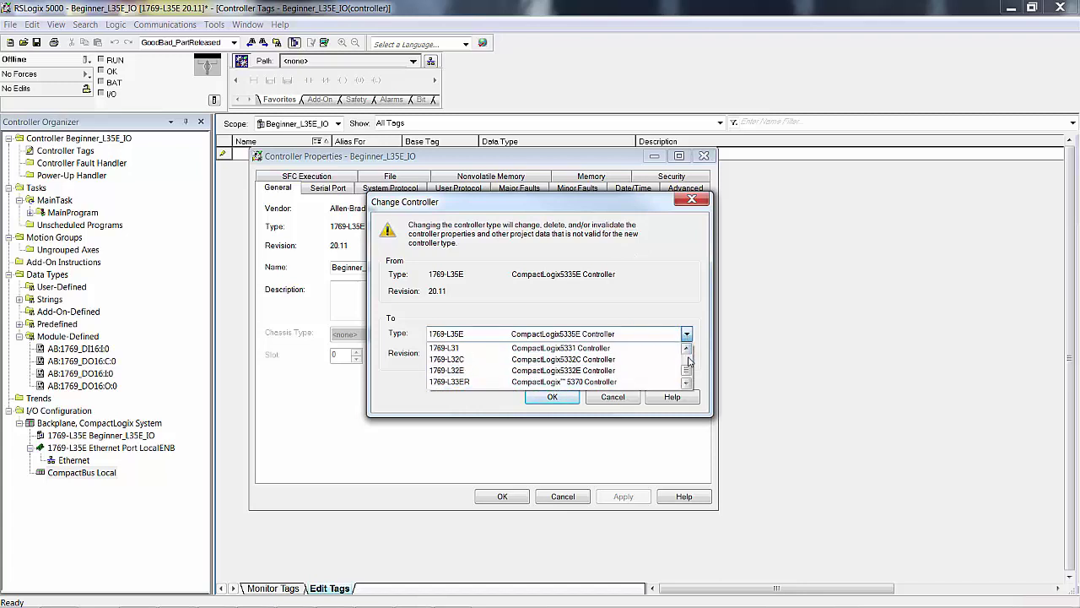
scroll(689, 361, up, 2)
scroll(689, 361, up, 2)
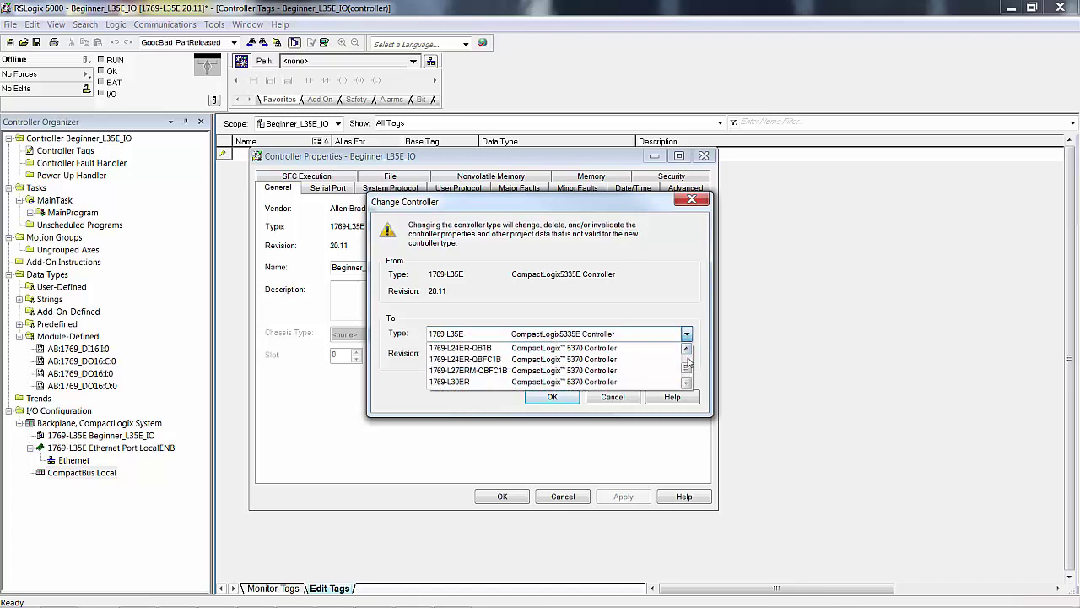
scroll(689, 363, up, 3)
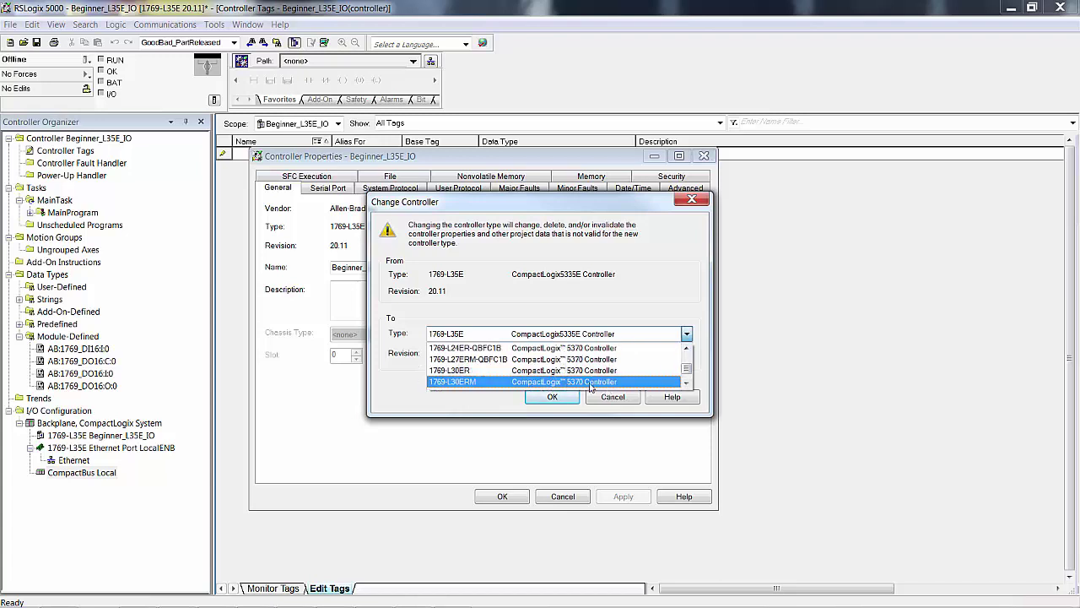
scroll(687, 350, down, 2)
scroll(686, 350, up, 2)
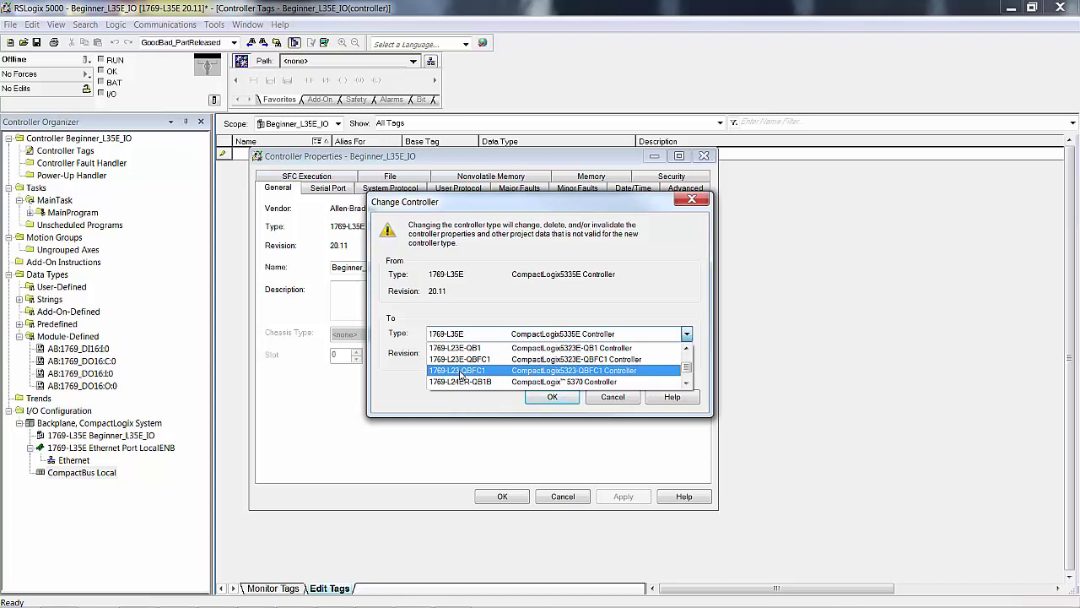
click(460, 359)
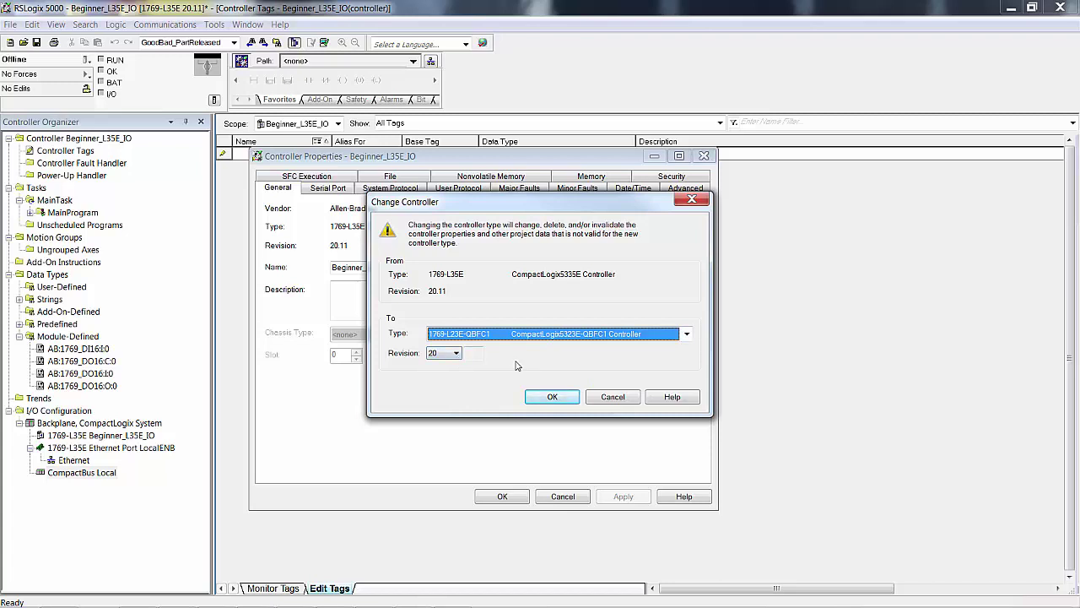
click(563, 400)
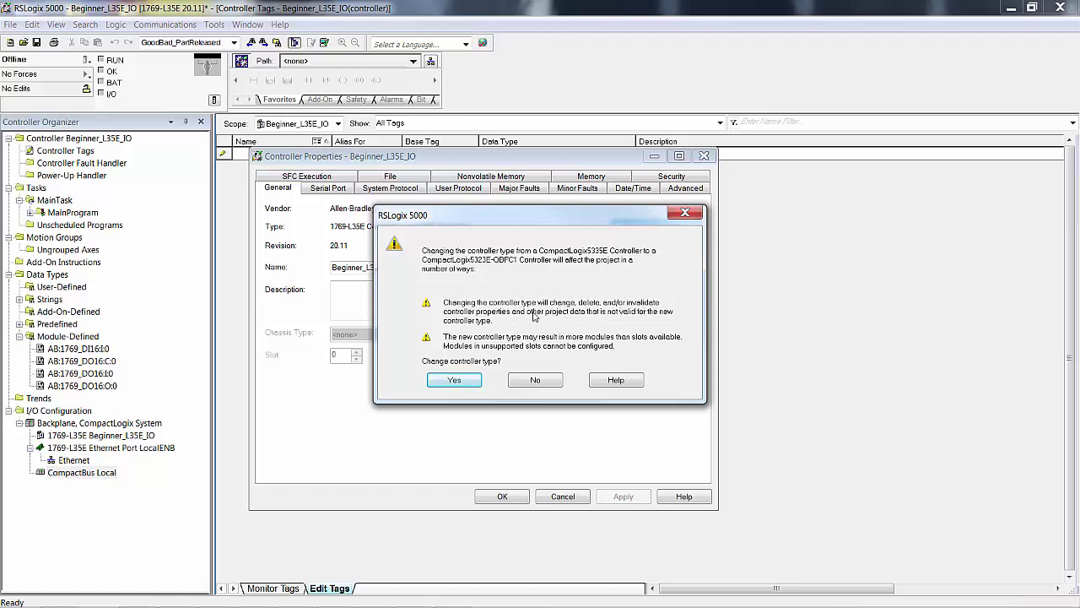
click(455, 380)
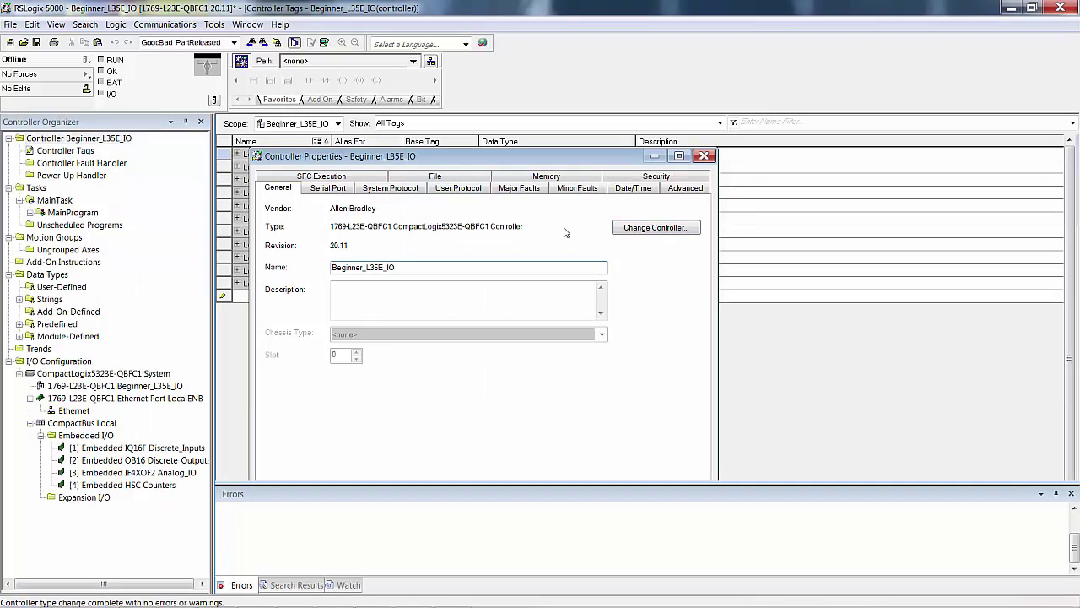
- Close the error list and the controller properties, leaving the controller tag list uncovered
click(1071, 493)
click(479, 464)
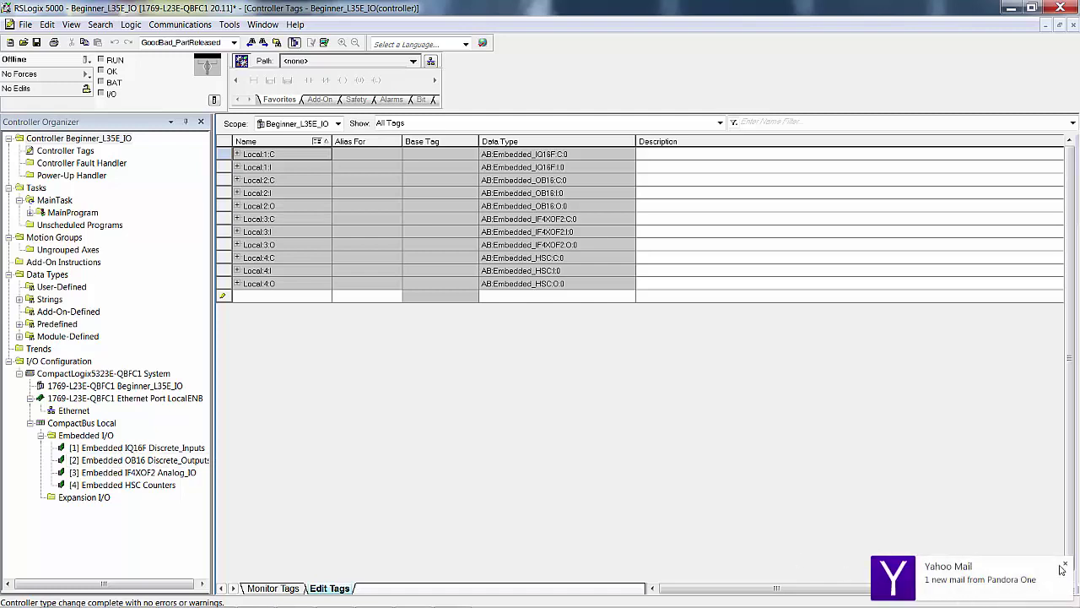
click(1065, 565)
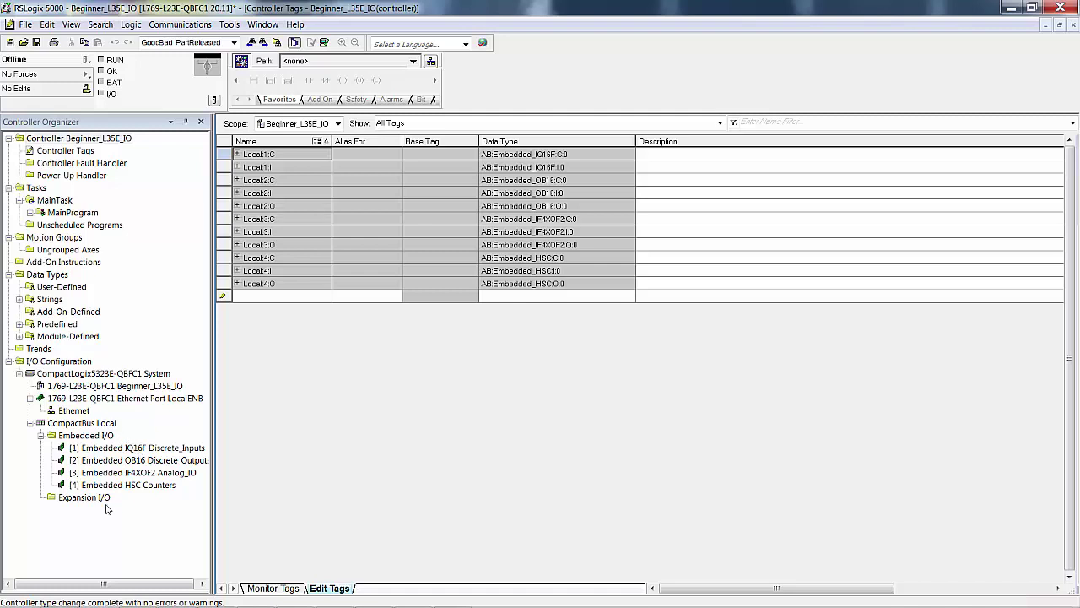
- Expand the Module-Defined data types and examine the Data bits of the embedded input tag Local:1:I
click(19, 335)
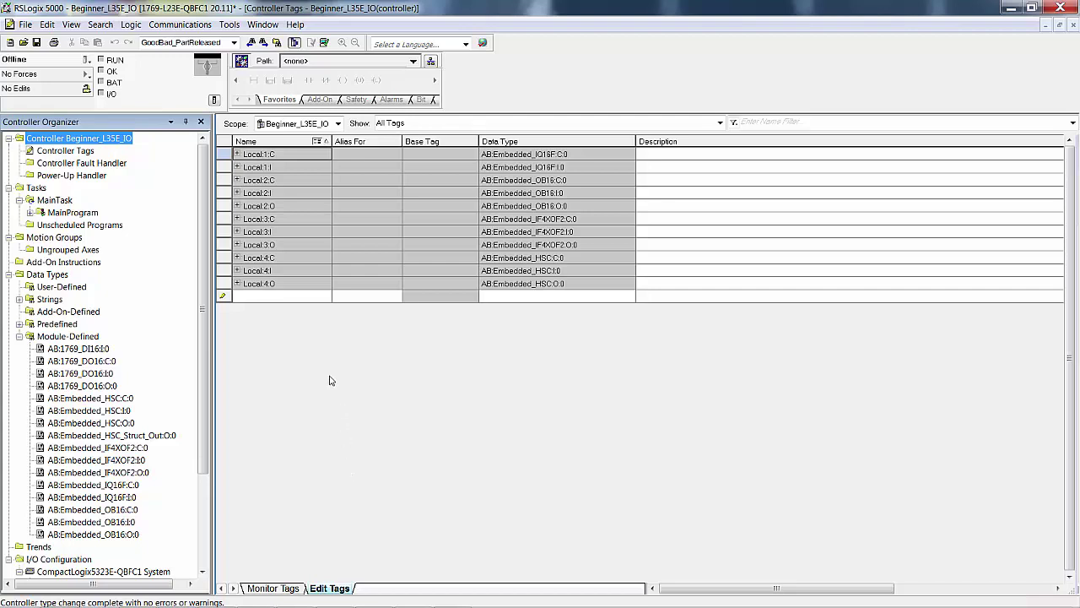
click(237, 167)
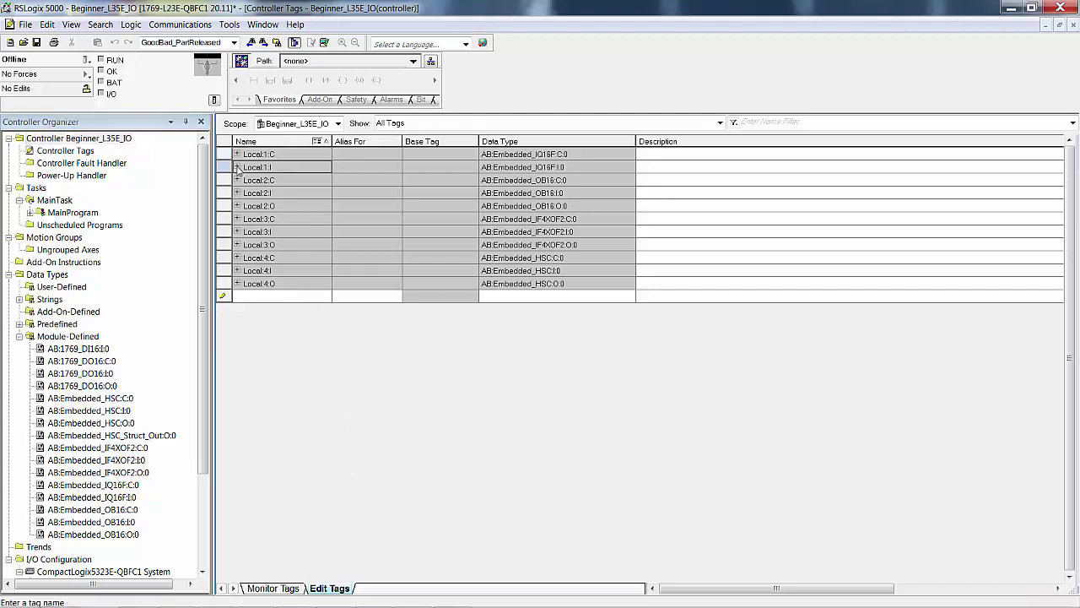
click(244, 181)
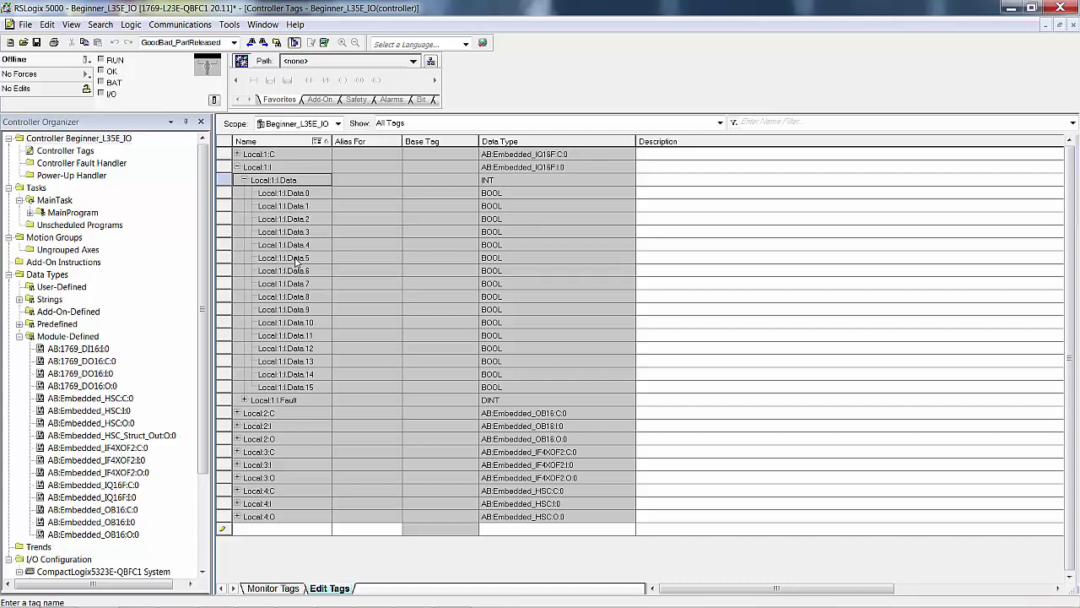
- Examine the Data bits of the embedded output tag Local:2:O and the members of the input tag Local:1:I
click(237, 167)
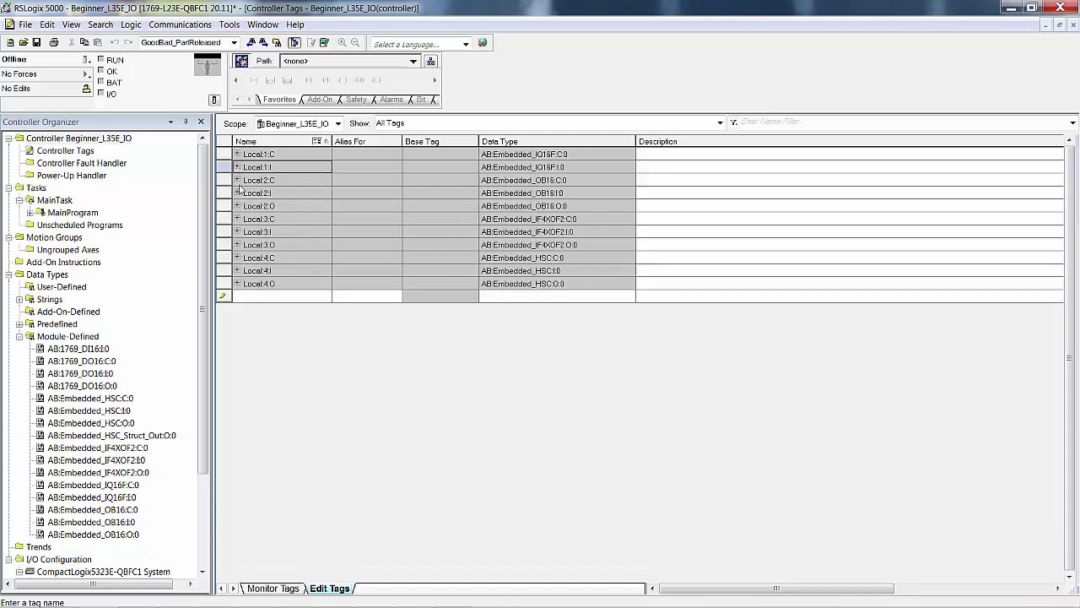
click(237, 206)
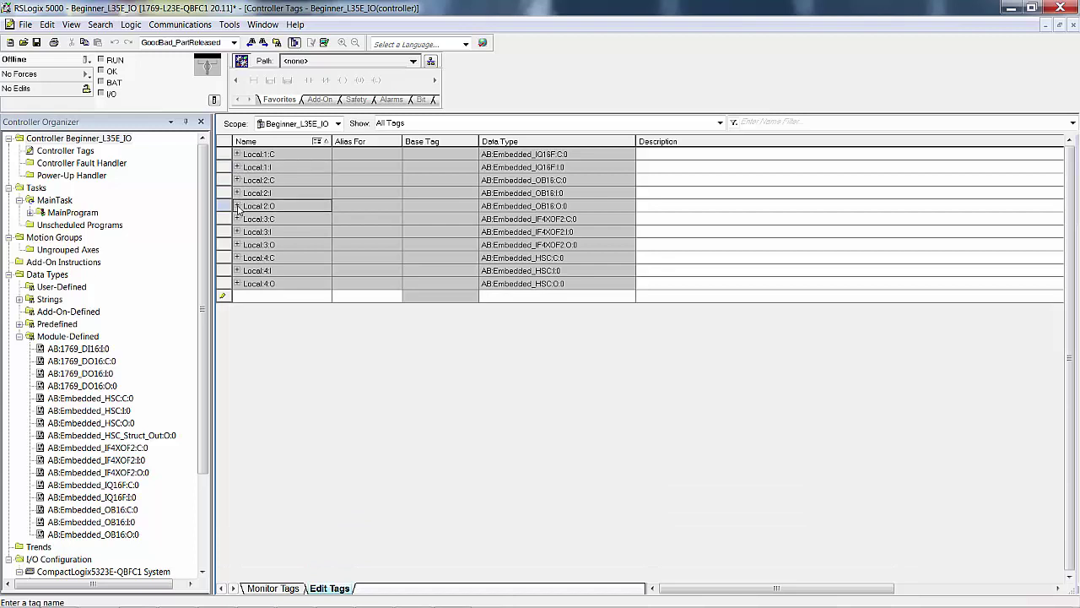
click(244, 219)
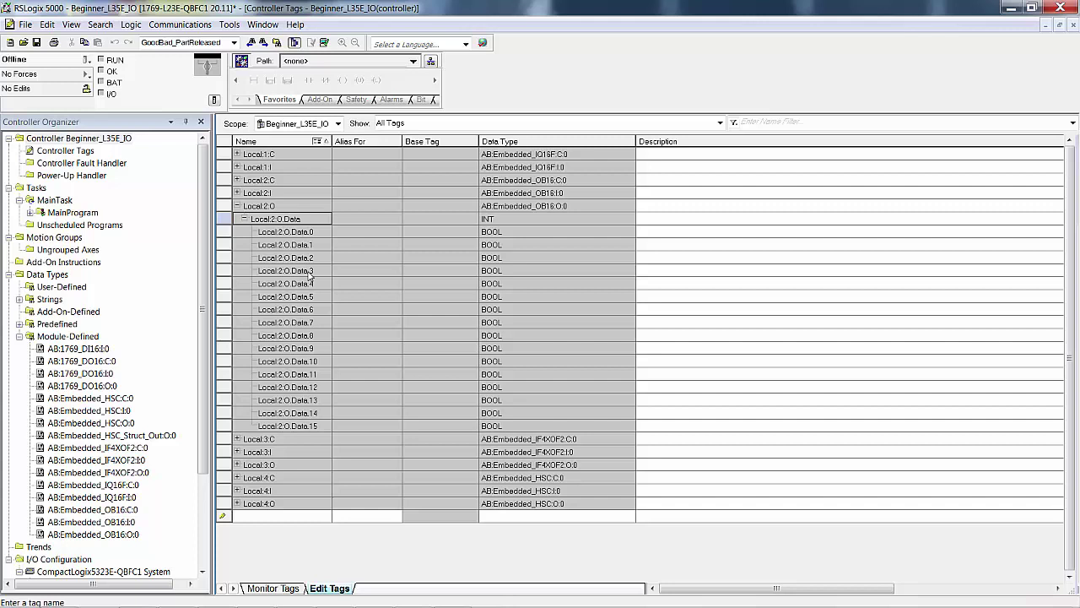
click(237, 167)
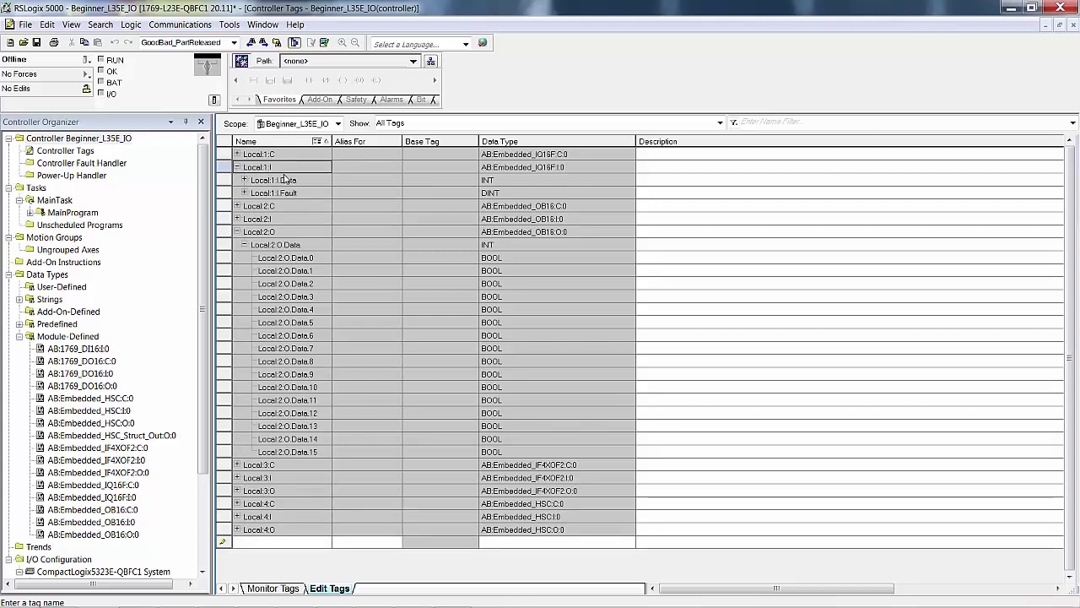
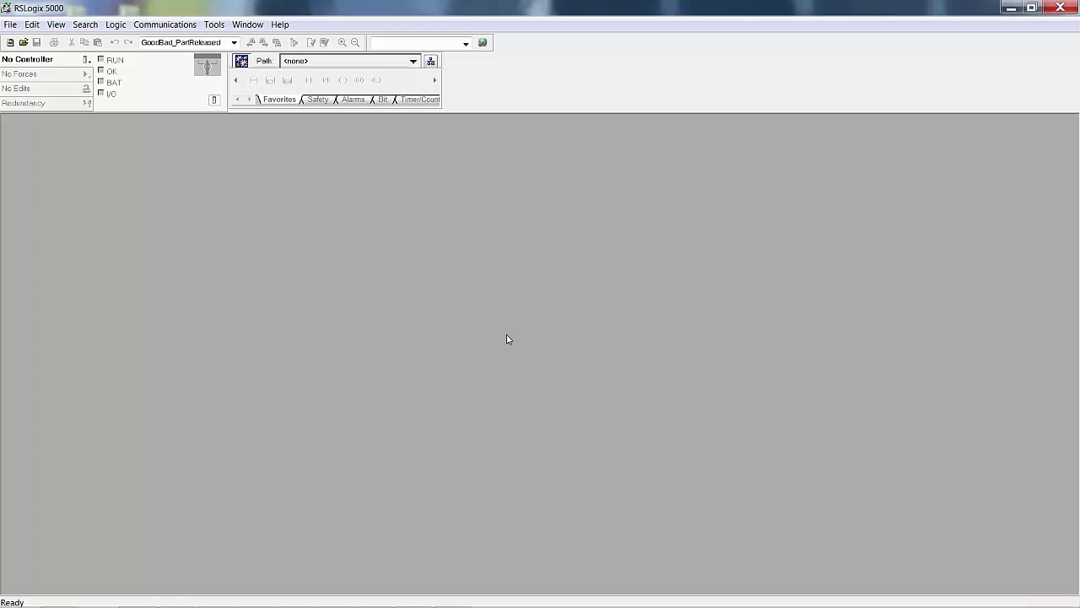
- Start a new controller project with type 1756-L71 ControlLogix 5570 Controller and revision 20
click(11, 24)
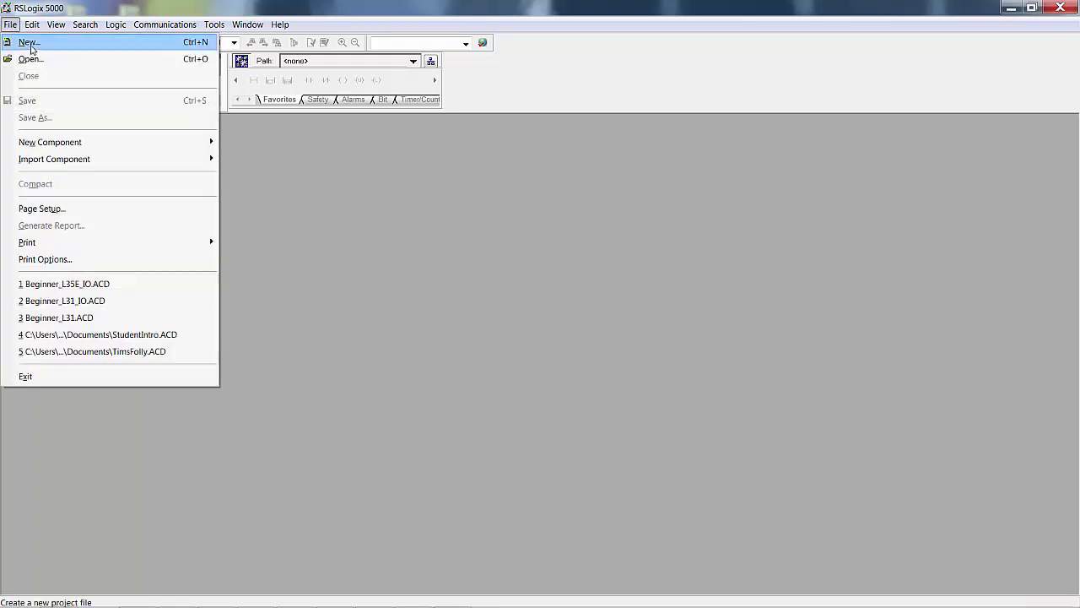
click(30, 48)
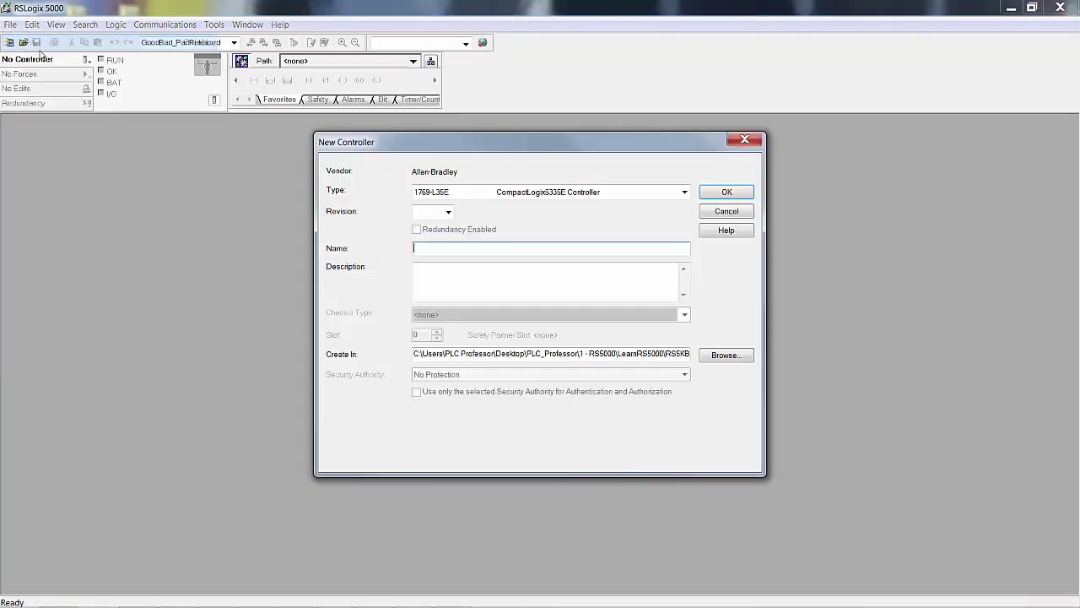
click(686, 195)
scroll(682, 223, up, 3)
scroll(682, 224, up, 5)
click(550, 221)
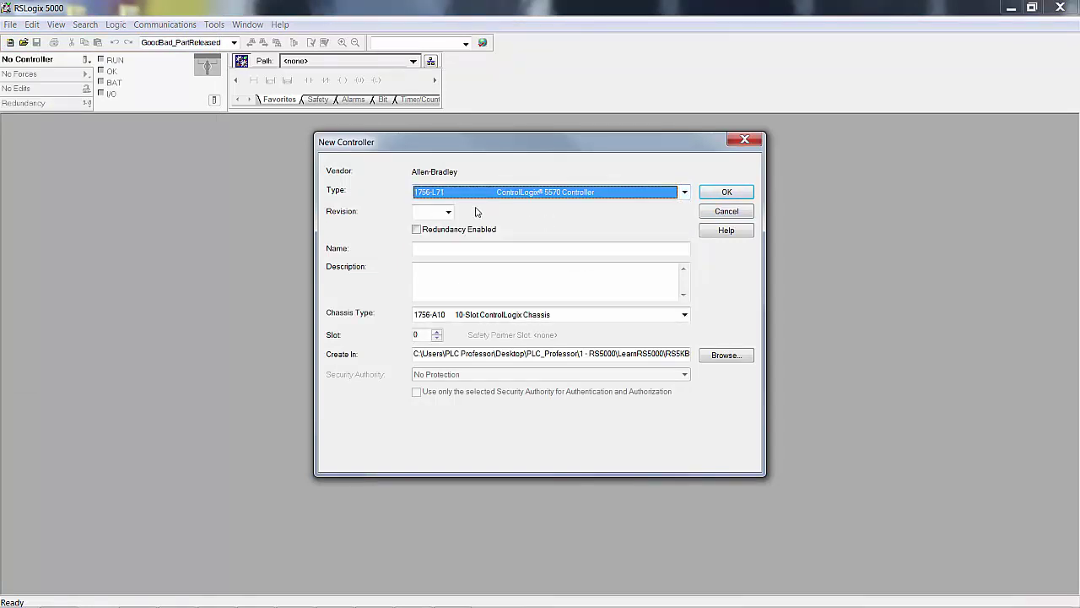
click(448, 212)
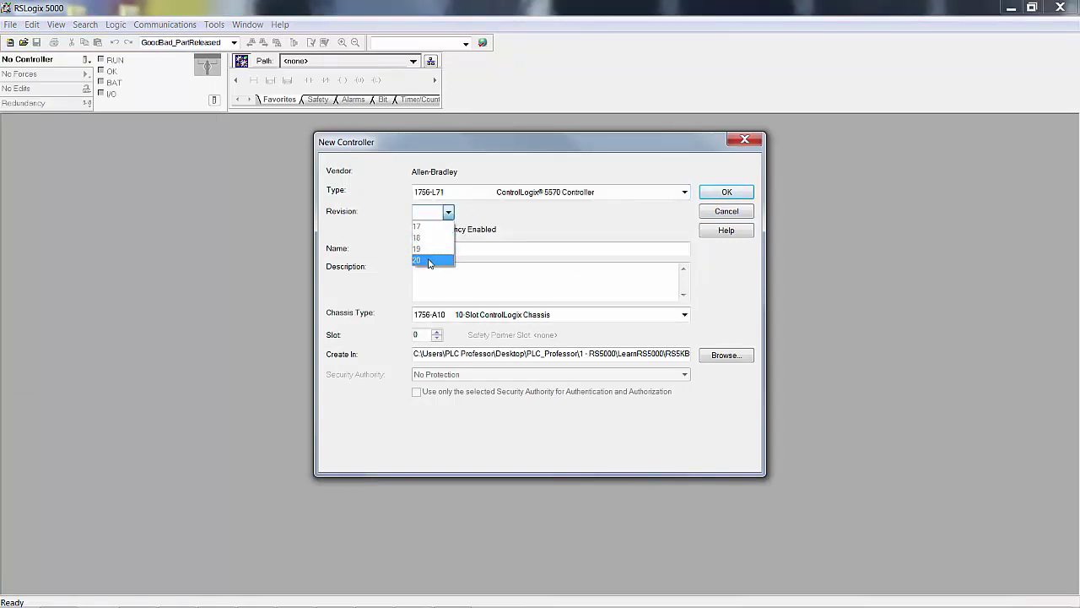
click(429, 261)
- Name the controller CLX_Beginner_L71, accept the preselected project folder and create the project
click(428, 248)
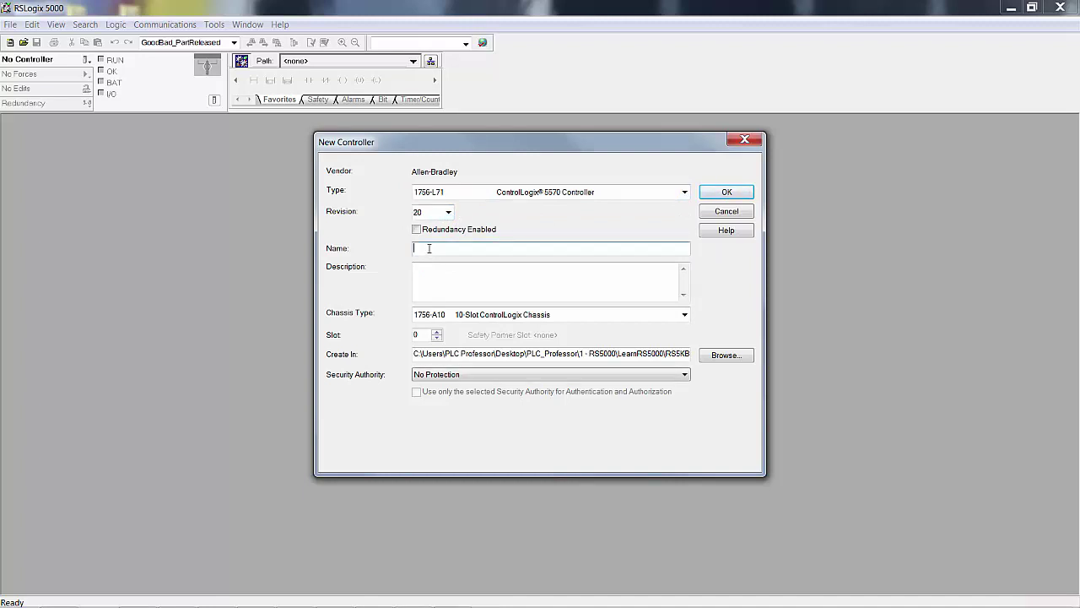
text(CLX_Beginner_L71)
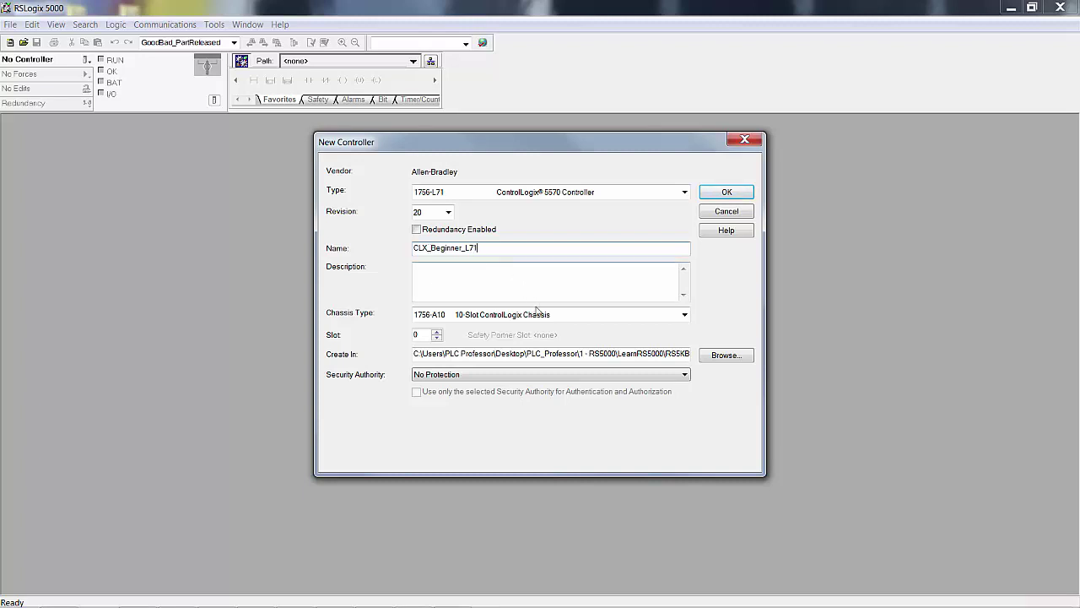
click(725, 355)
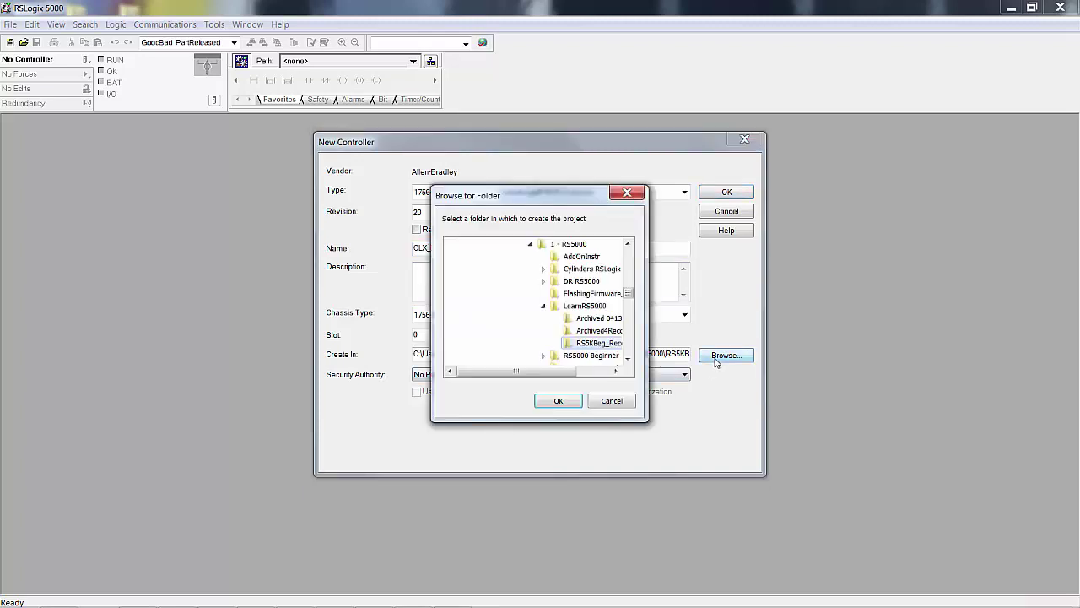
click(557, 400)
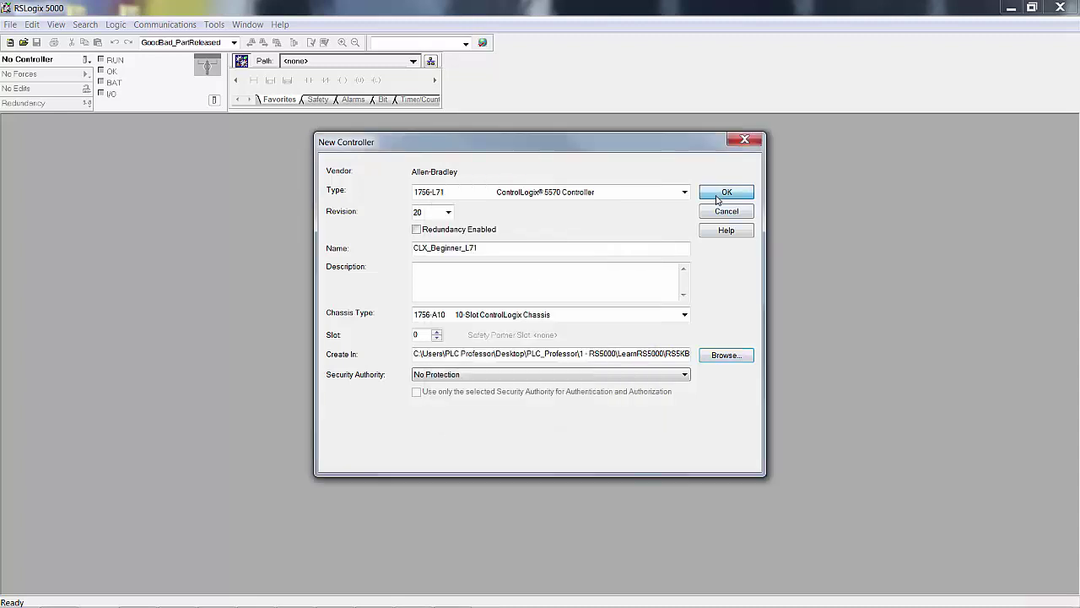
click(723, 198)
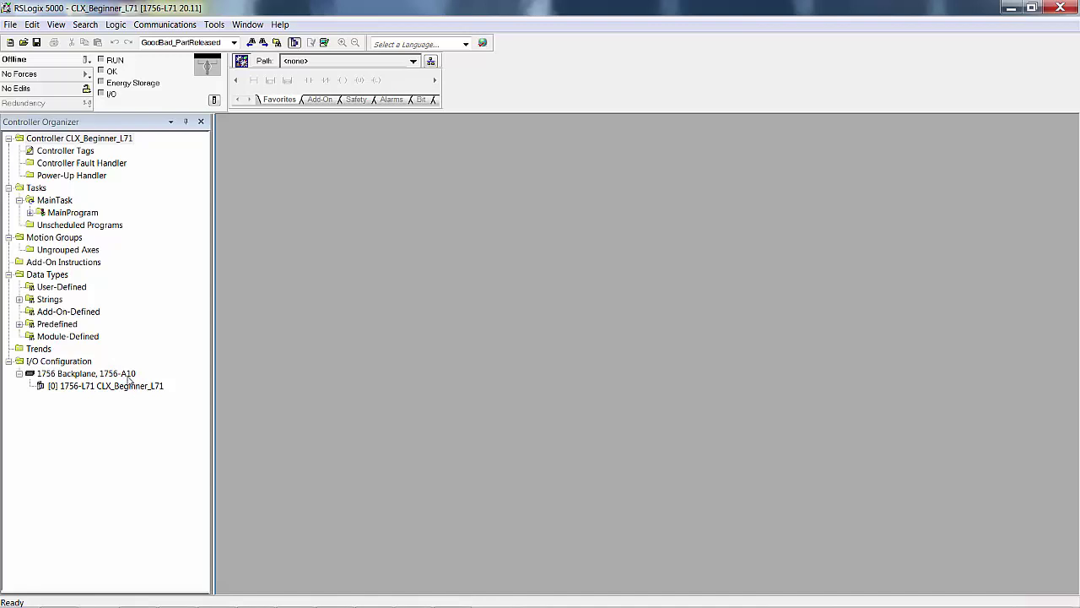
- Change the chassis type to the 1756-A7 7-slot ControlLogix chassis in the controller properties
click(215, 100)
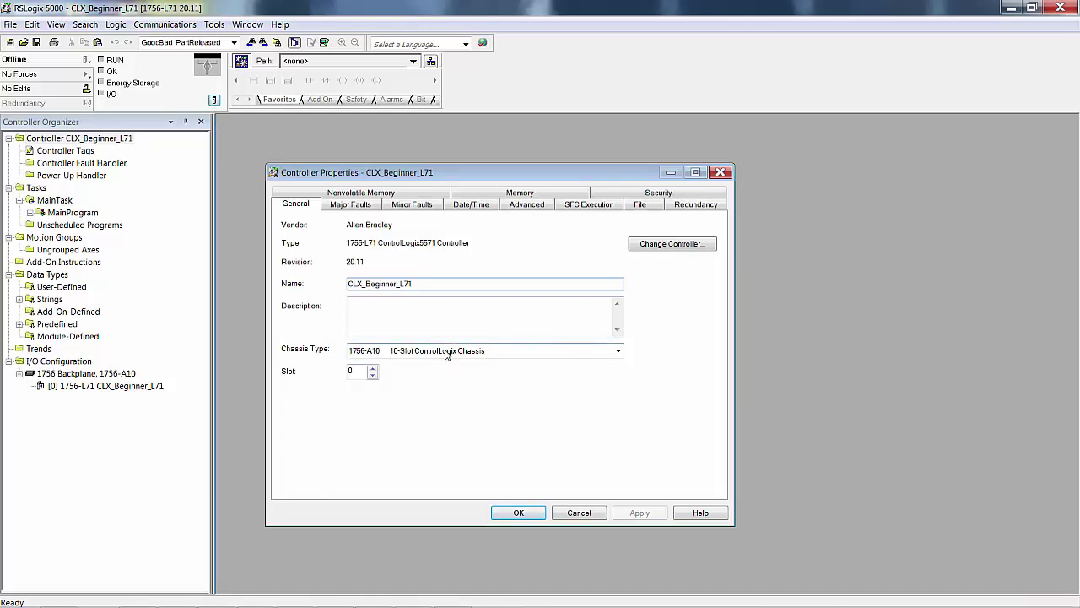
click(619, 352)
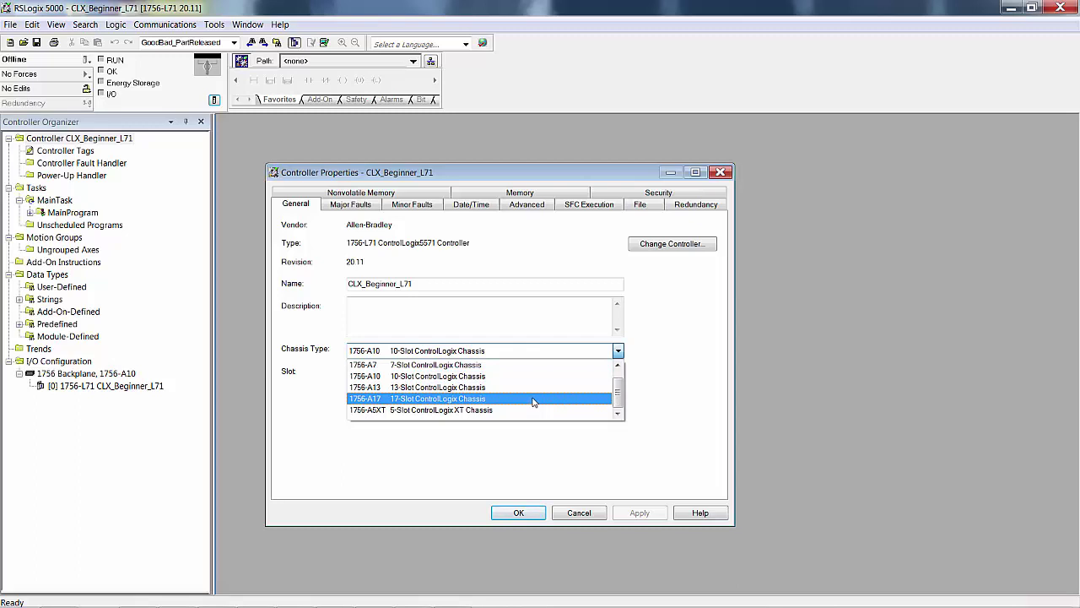
click(495, 366)
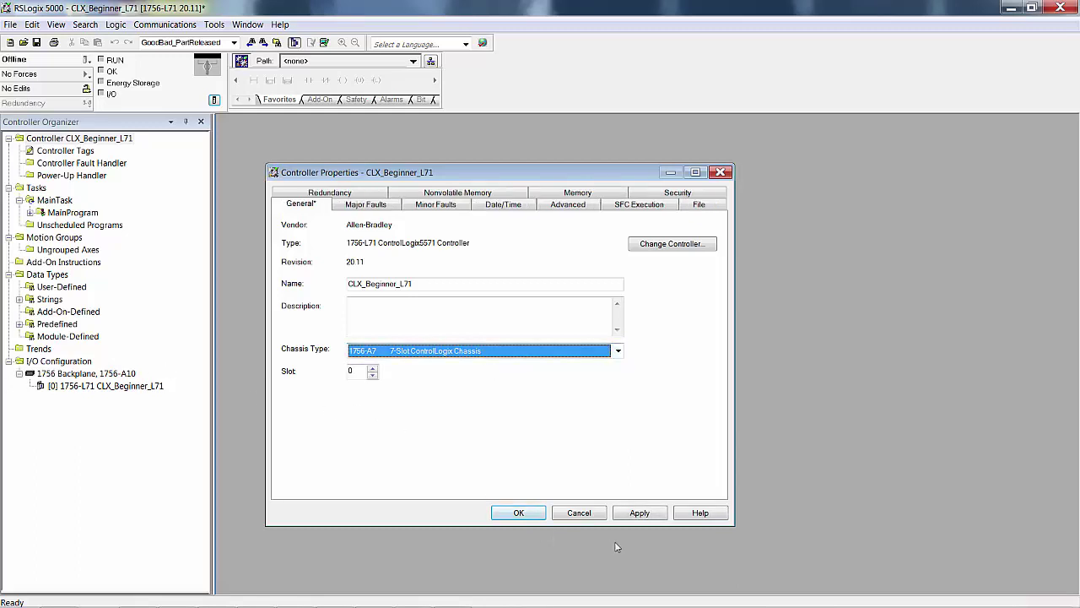
click(646, 518)
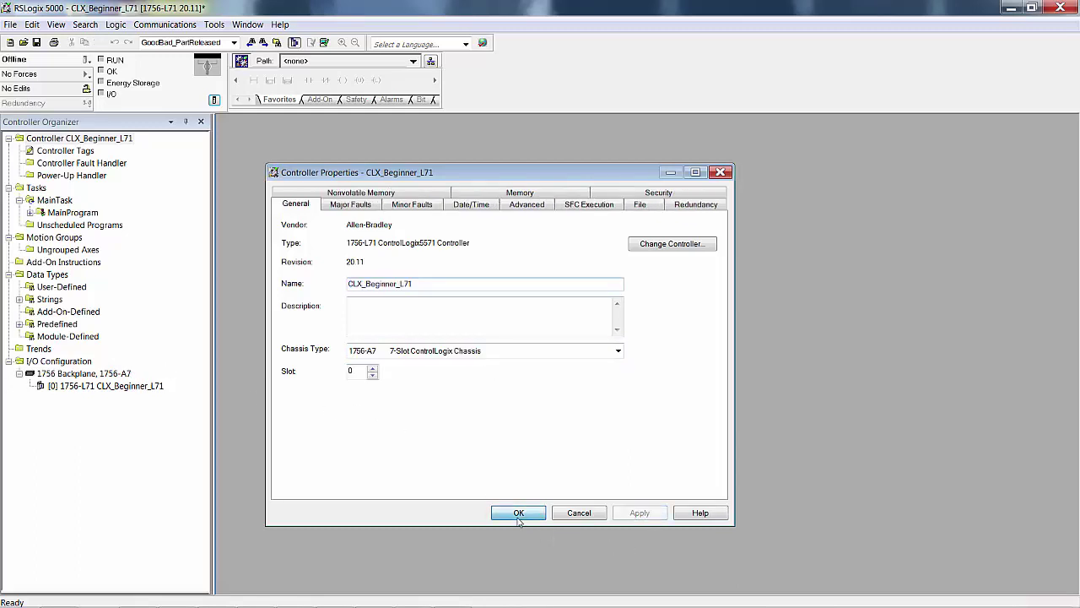
click(519, 514)
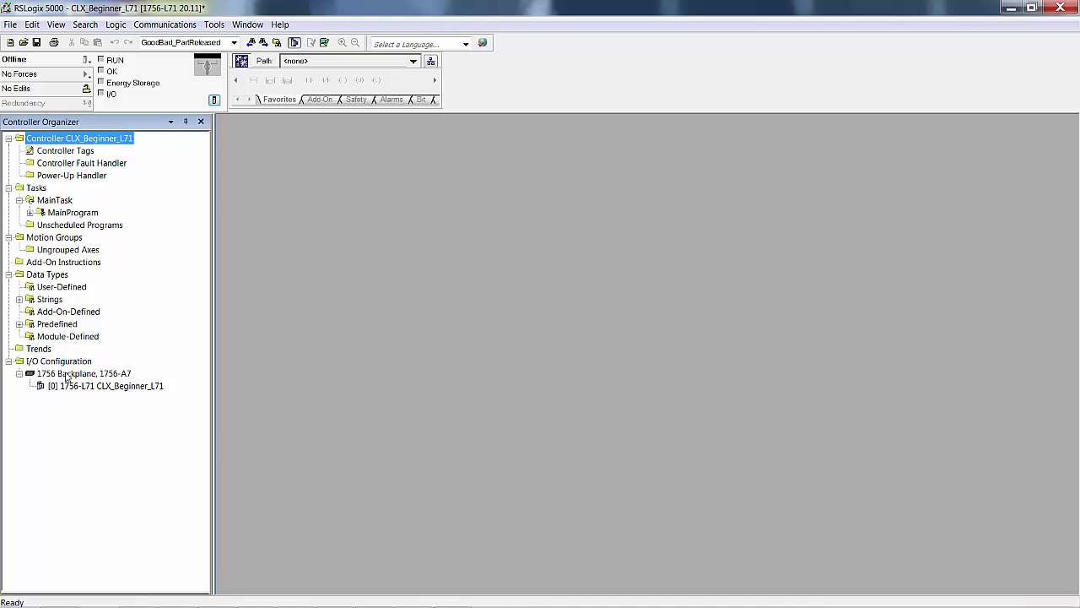
- Set the controller's slot to 5 in the controller properties and apply the change
click(215, 99)
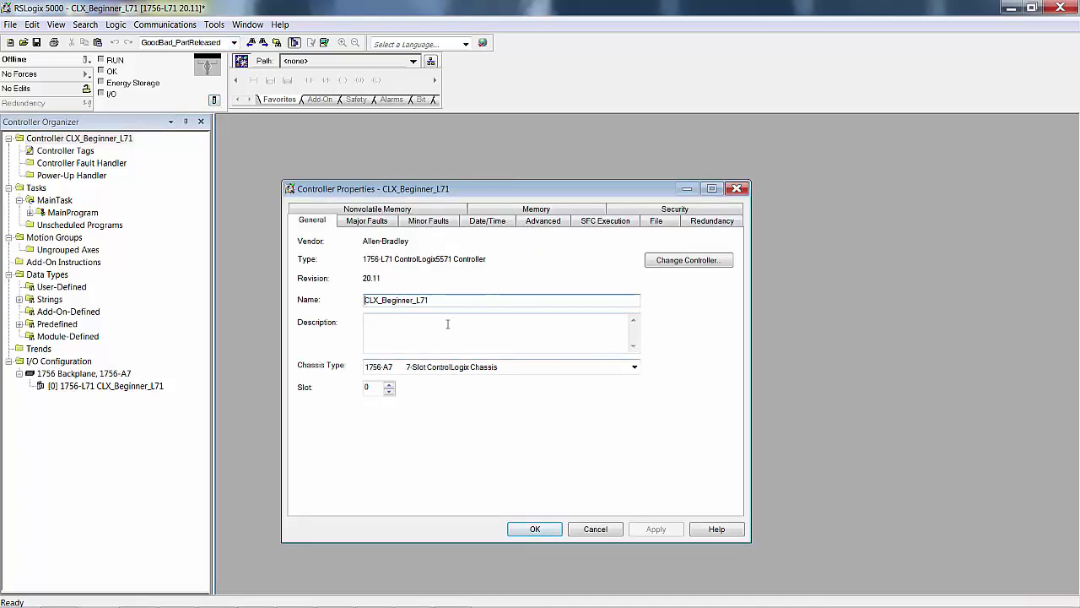
click(389, 384)
click(389, 384)
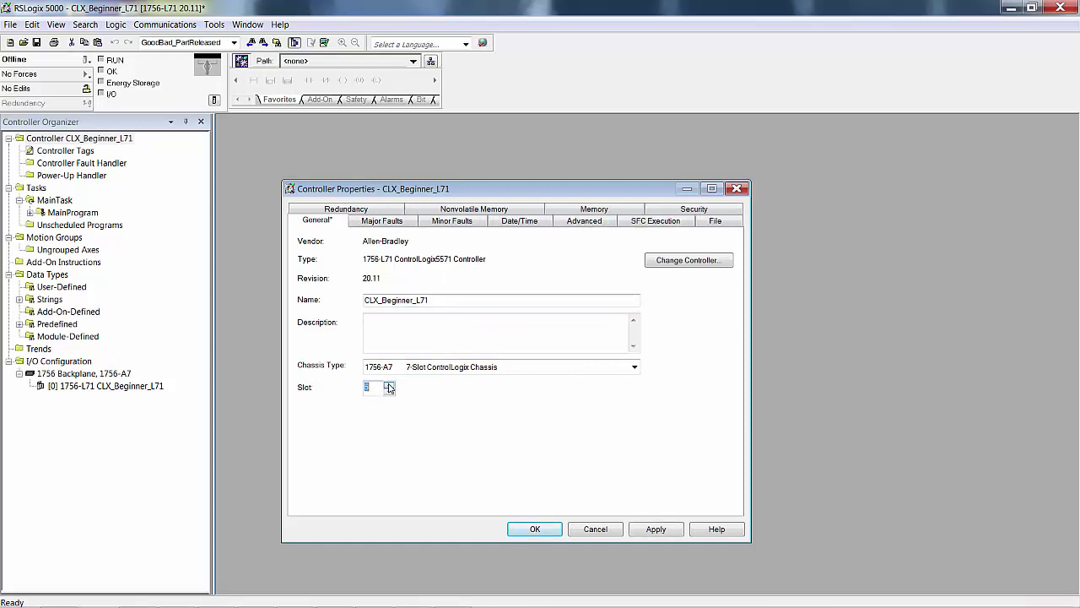
click(650, 530)
click(537, 529)
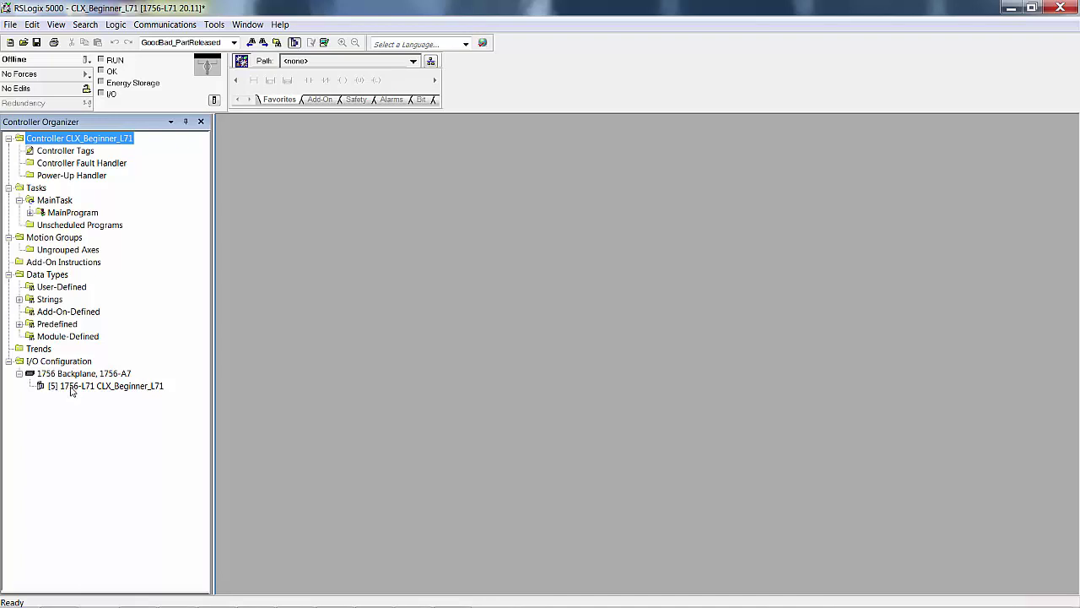
- Start adding a module to the 1756-A7 backplane and filter the module catalog by "ib"
right_click(72, 376)
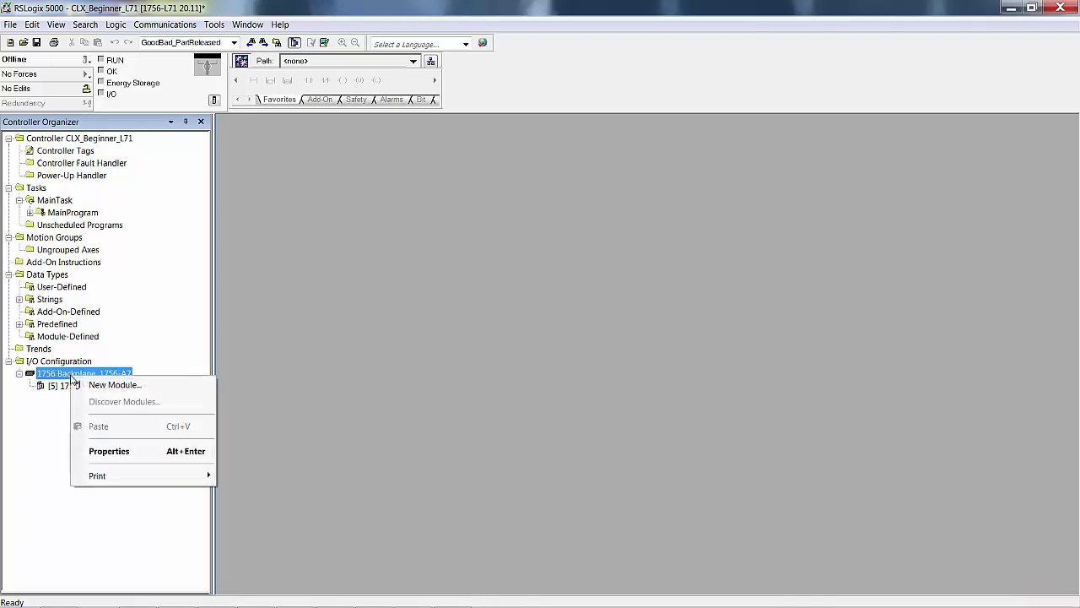
click(140, 385)
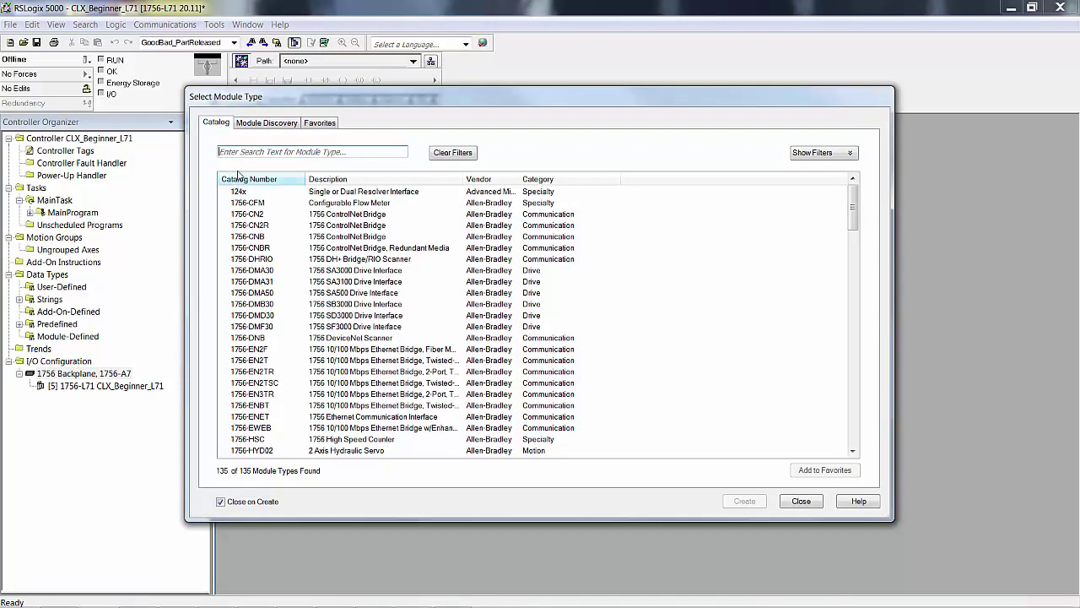
click(239, 152)
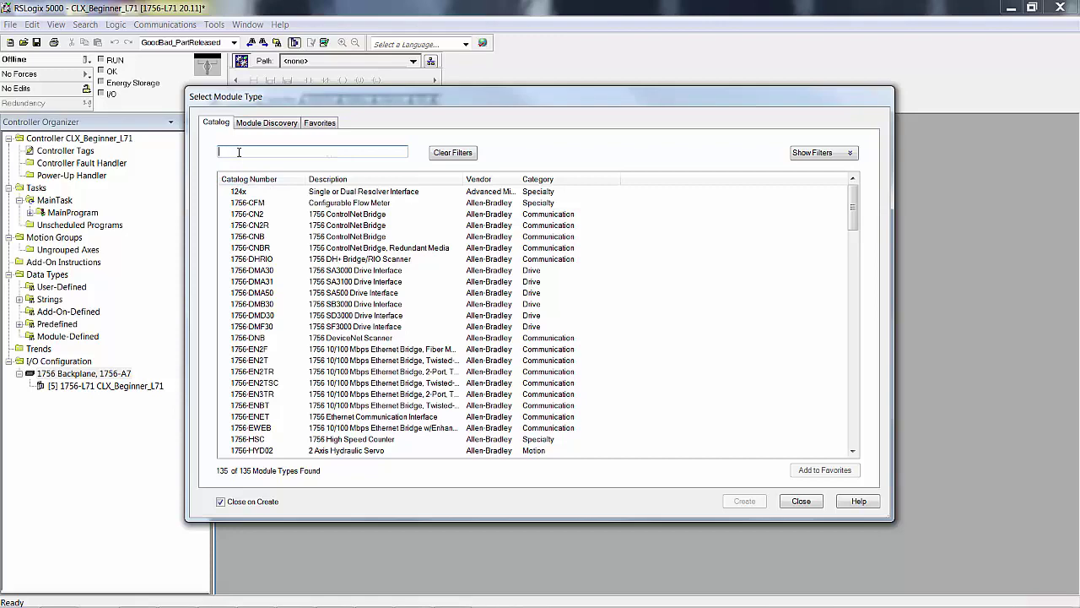
text(ic)
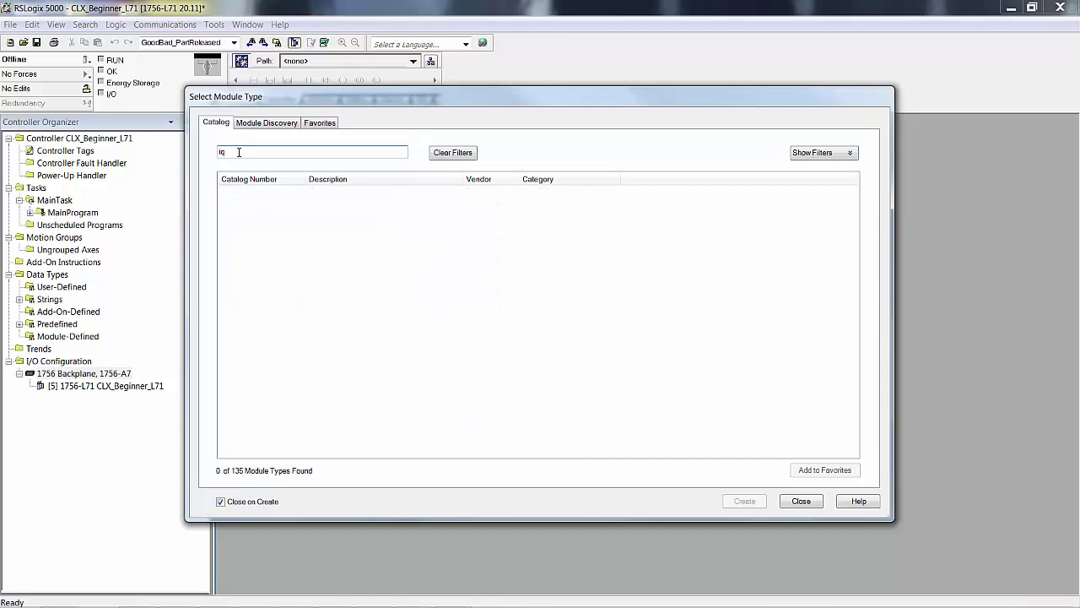
key(BackSpace)
key(BackSpace)
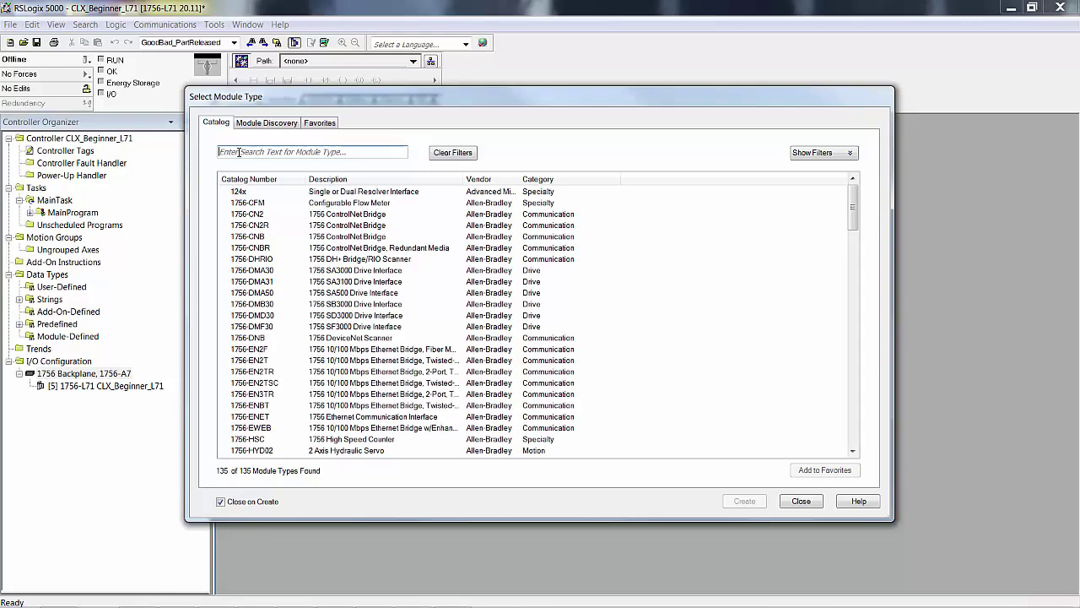
text(ib)
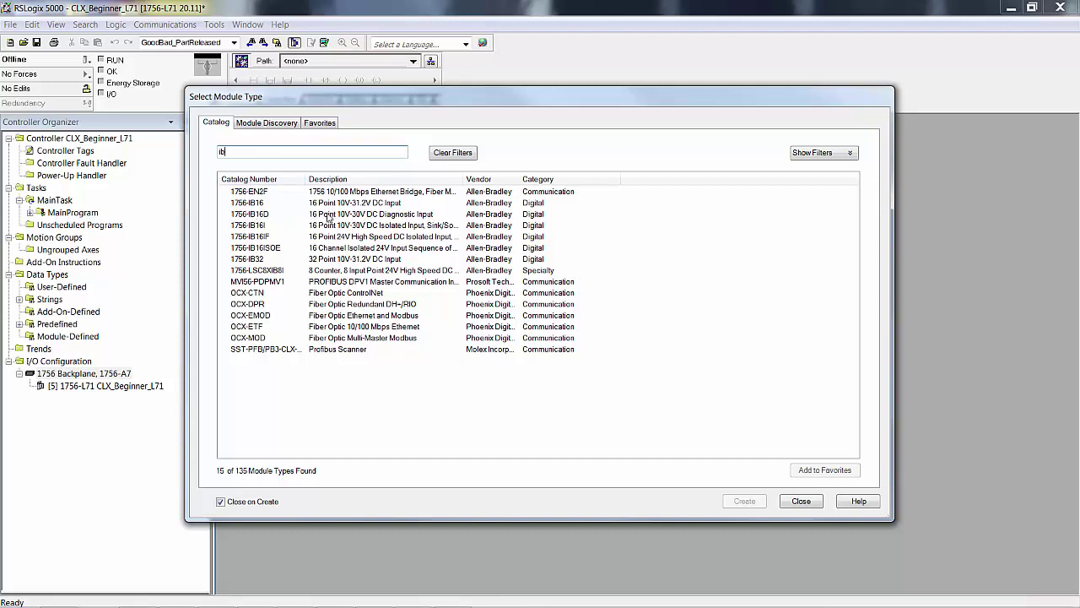
- Choose the 1756-IB16D 16-point DC diagnostic input module with major revision 3
double_click(328, 215)
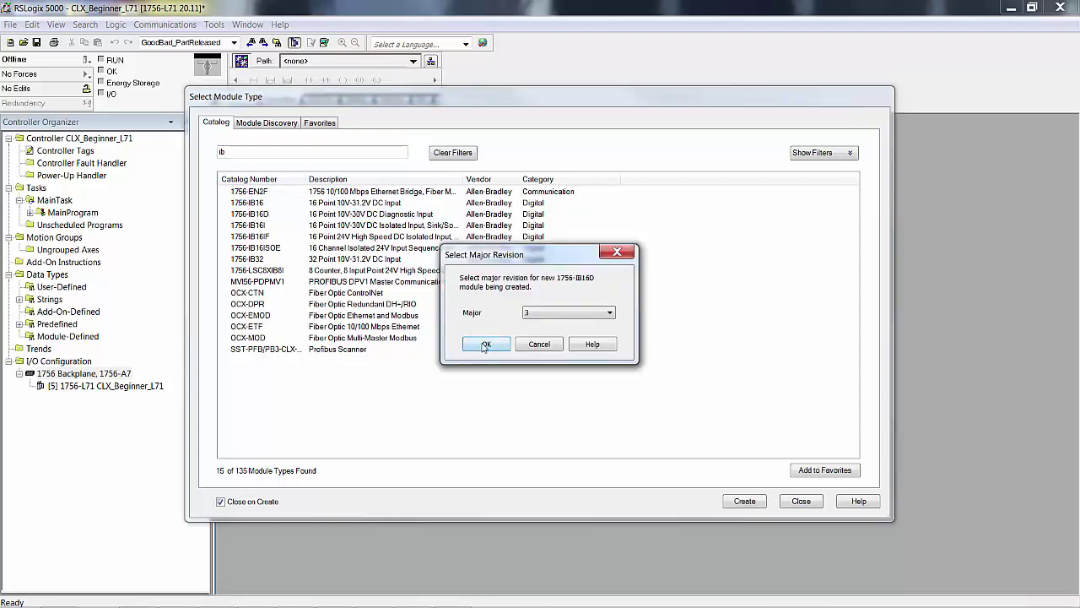
click(541, 319)
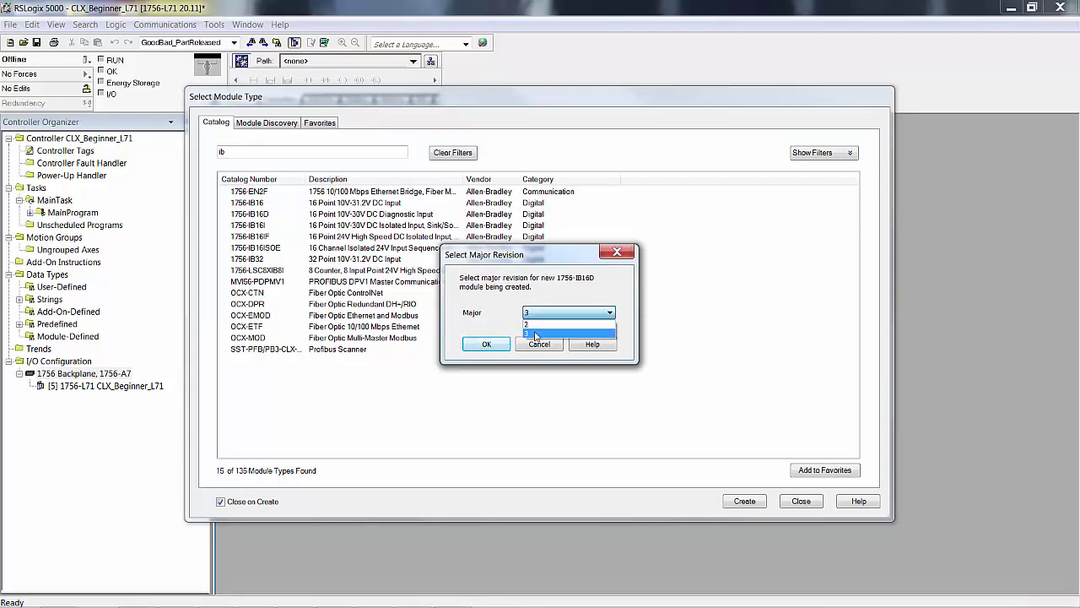
click(535, 334)
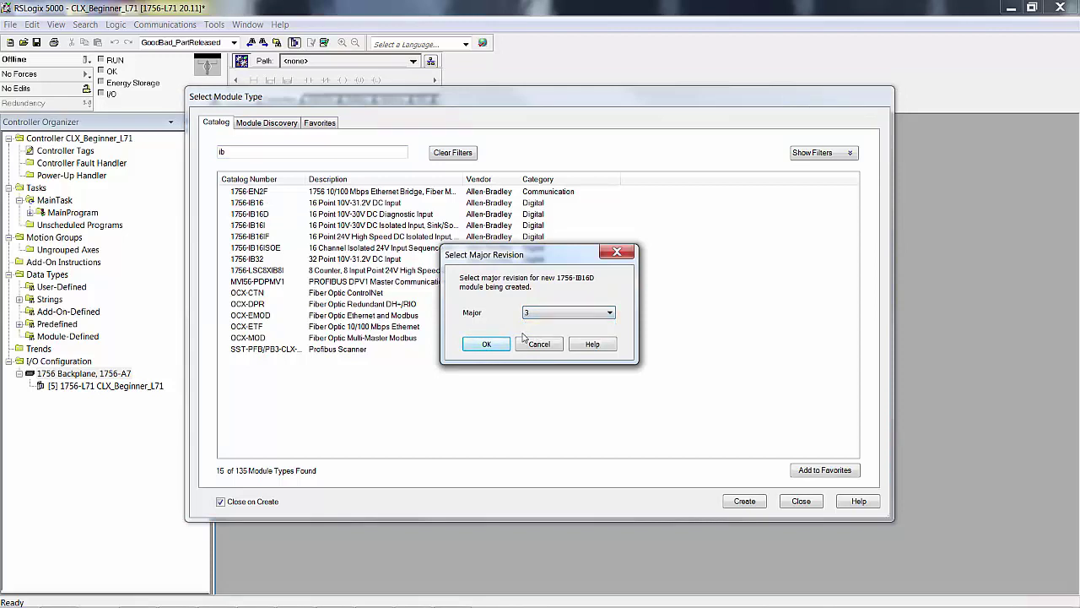
click(487, 344)
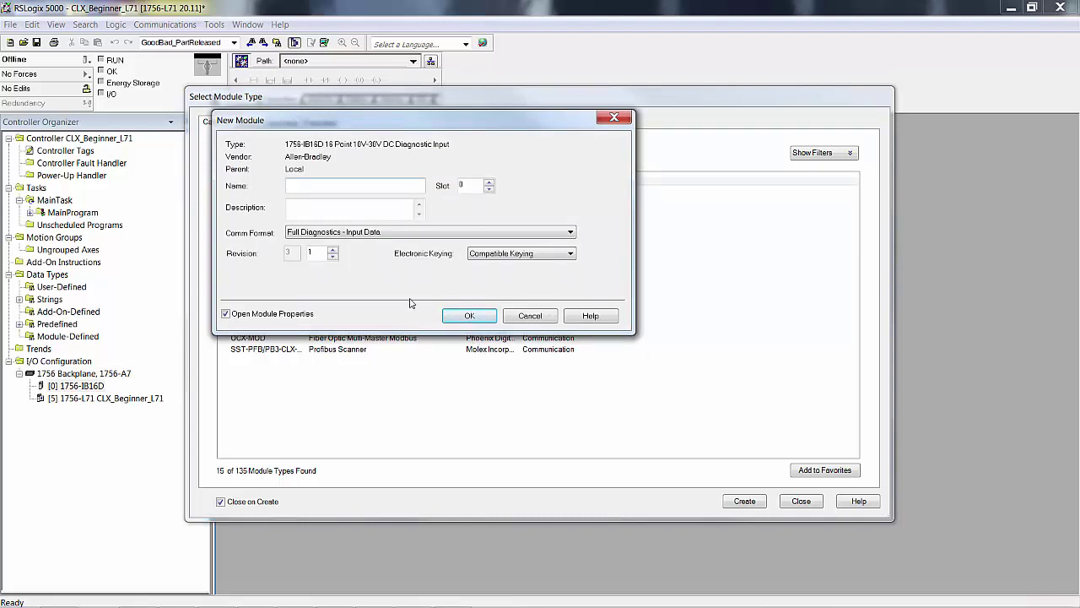
- Name the new 1756-IB16D module DC_Inputs_00 and assign it to slot 0
text(D)
text(C_Inputs_)
text(01)
click(489, 182)
click(488, 182)
click(489, 185)
click(489, 188)
click(489, 188)
click(331, 184)
- Set the module's electronic keying to Disable Keying and create the module
click(500, 255)
click(496, 275)
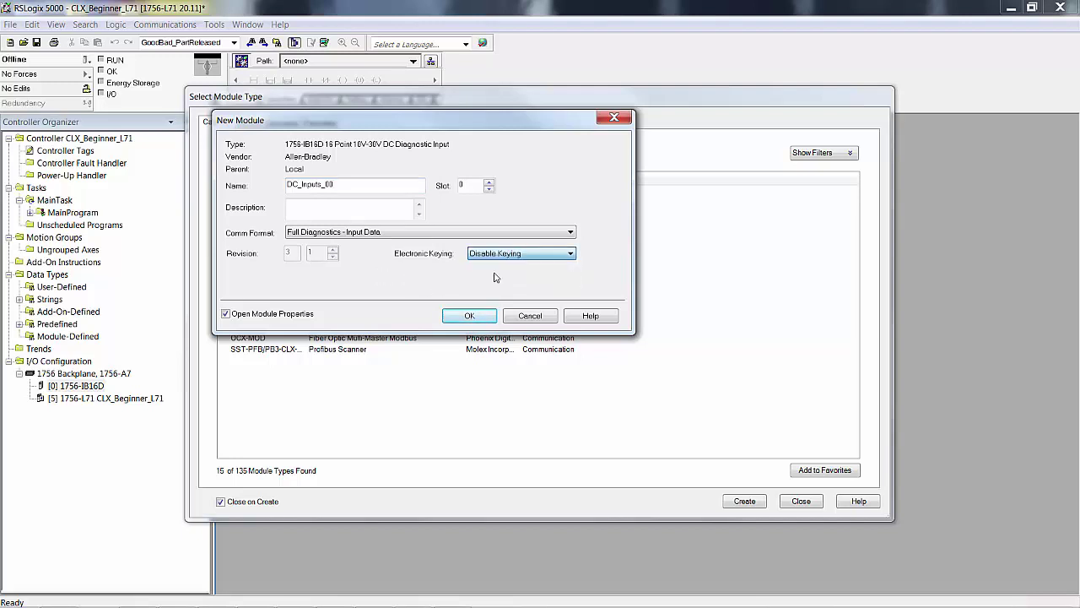
click(469, 315)
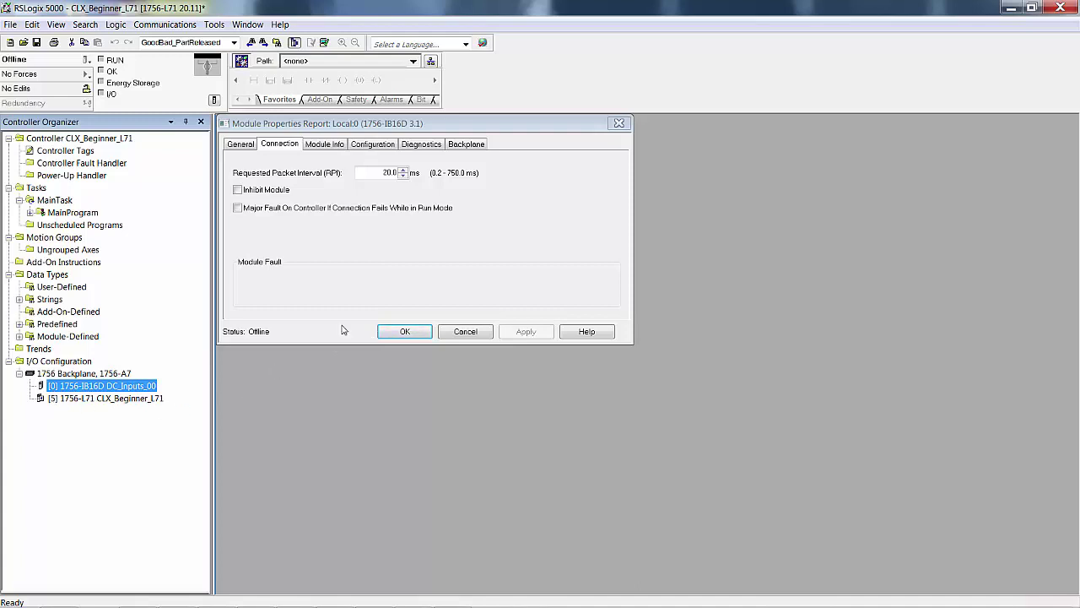
- Review the 1756-IB16D module's general, connection, module info and point configuration settings, including its requested packet interval
click(246, 147)
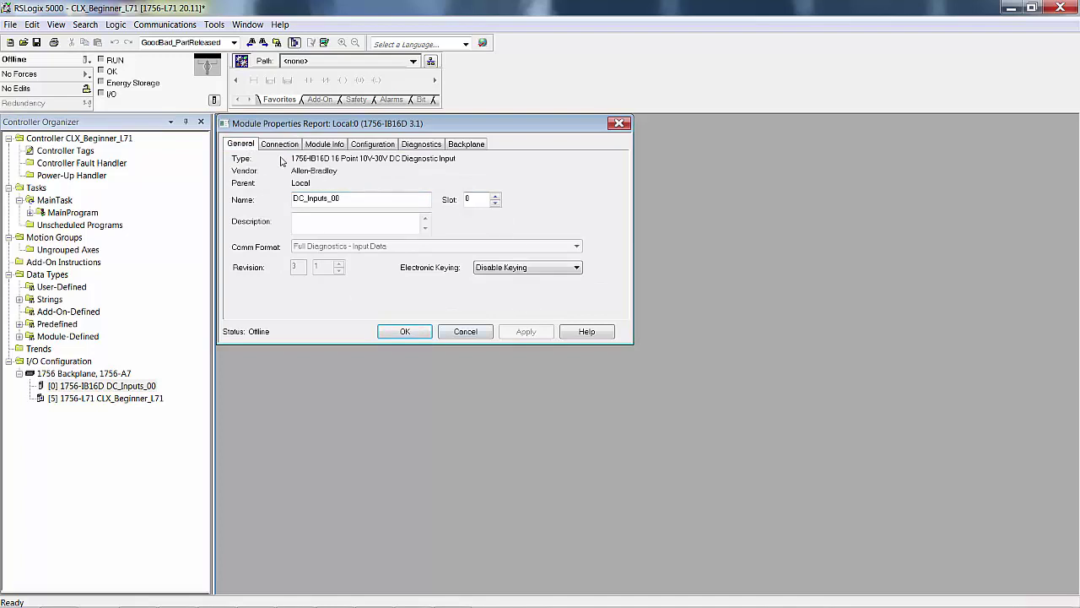
click(277, 149)
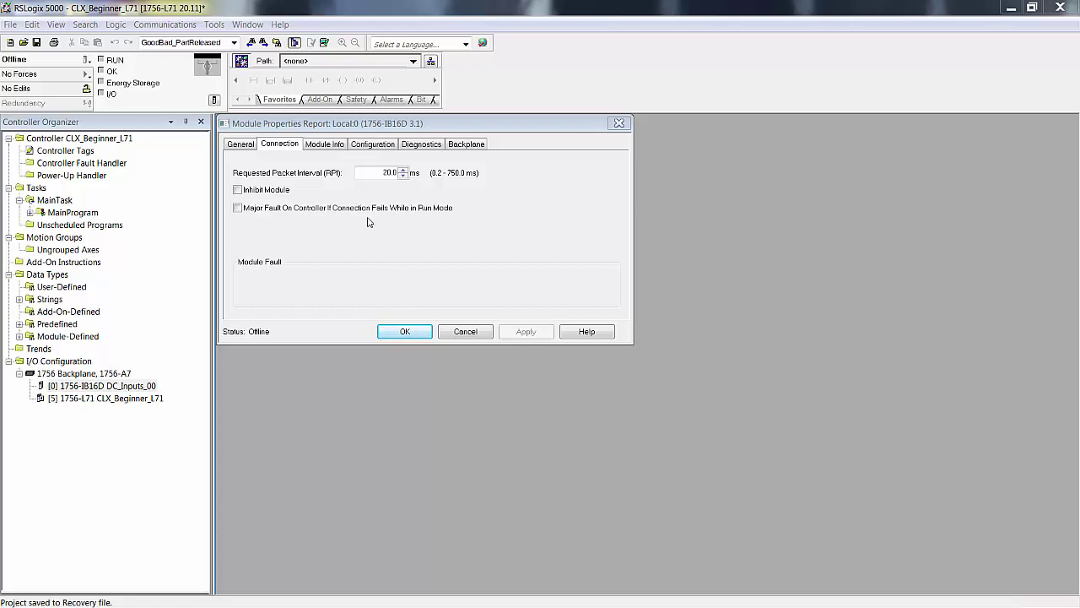
click(340, 146)
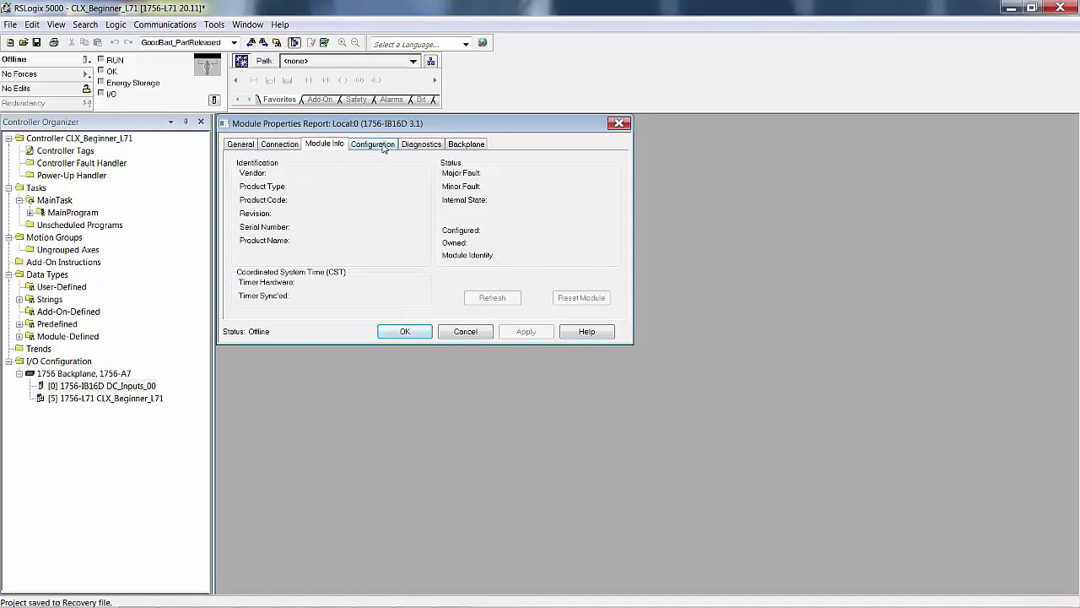
click(376, 151)
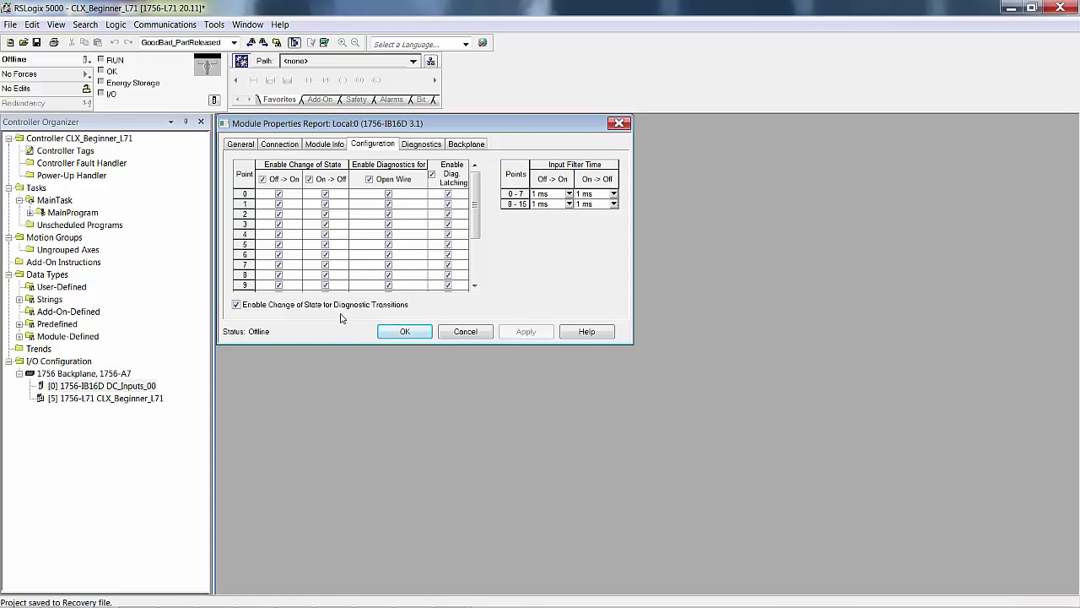
click(278, 146)
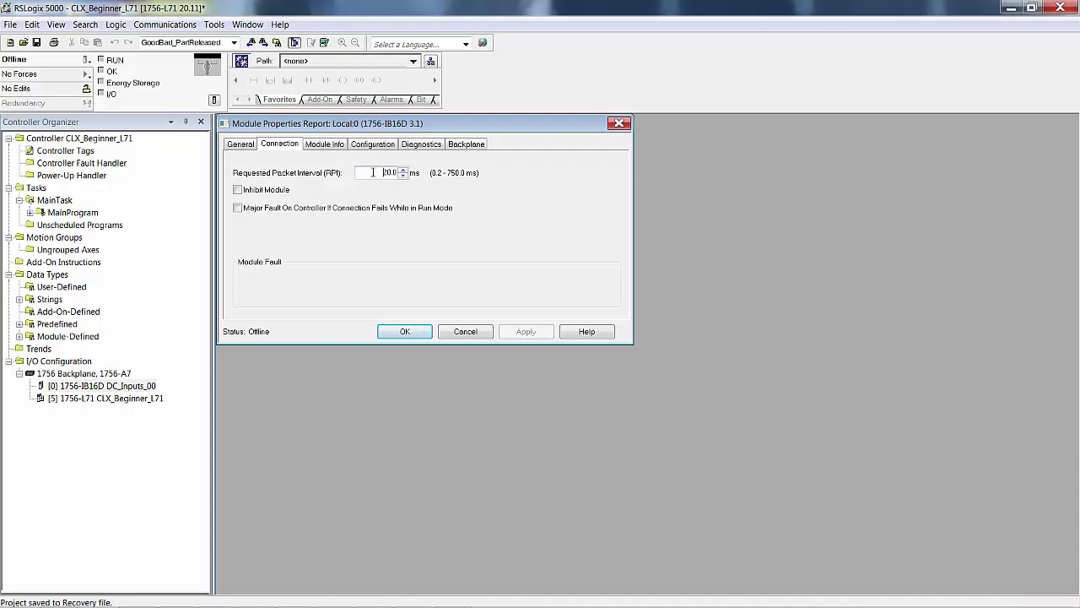
- Disable Off -> On and On -> Off change-of-state detection for all points of the DC_Inputs_00 module
click(372, 146)
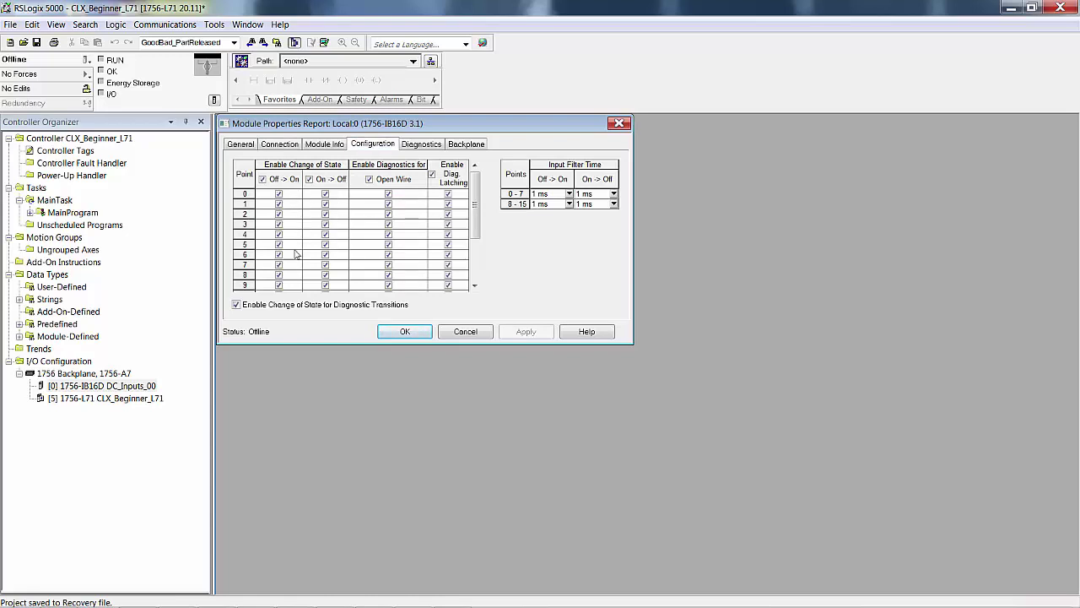
click(279, 183)
click(309, 179)
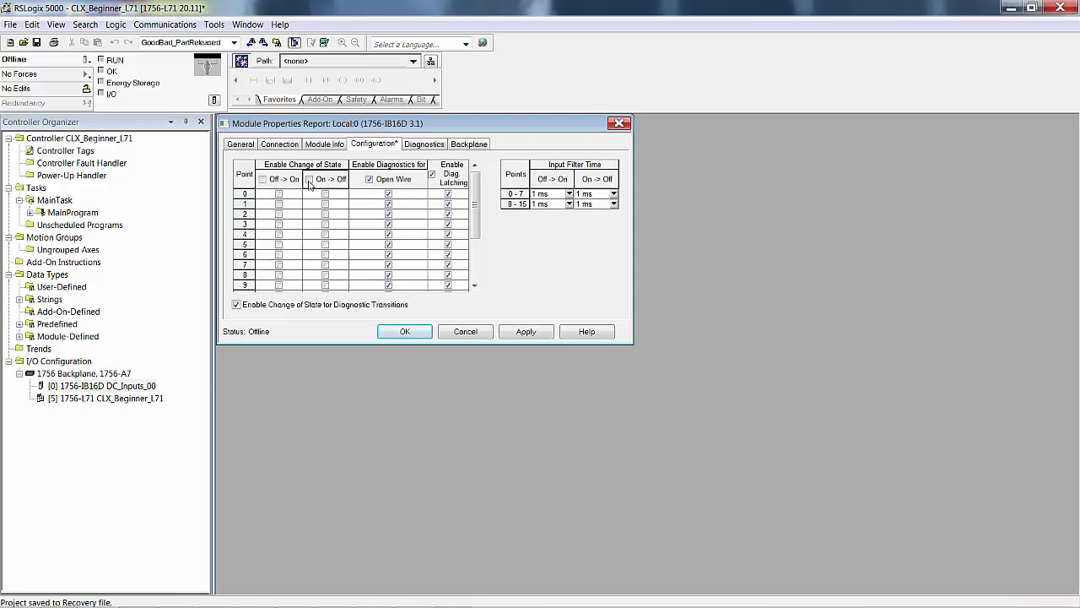
click(278, 194)
click(325, 233)
click(262, 179)
click(309, 179)
click(262, 179)
click(309, 179)
- Disable open wire diagnostics and diagnostic latching for all input points except point 1
click(369, 180)
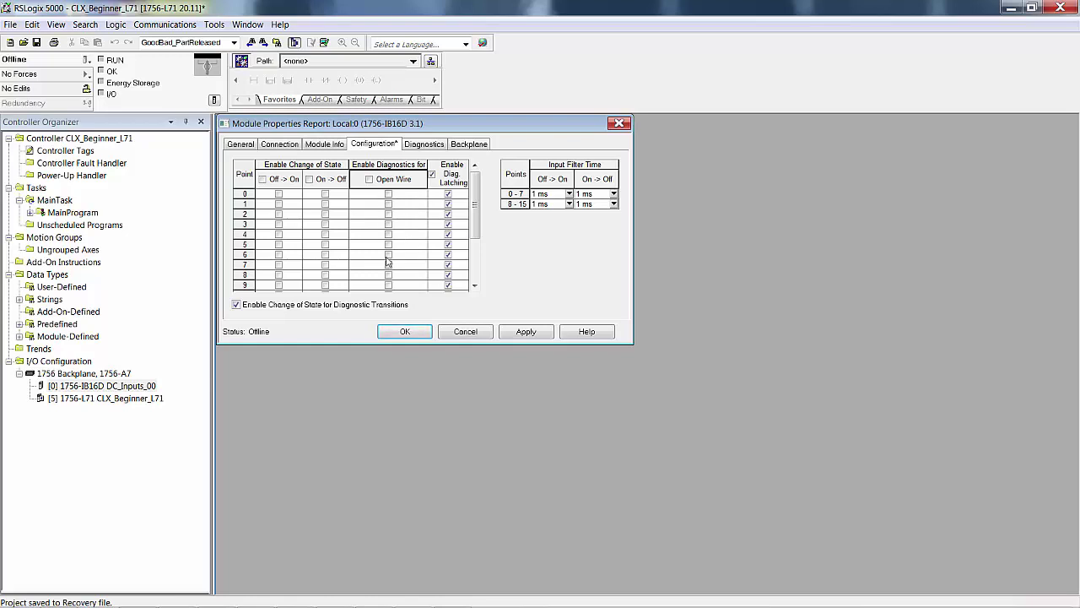
click(389, 203)
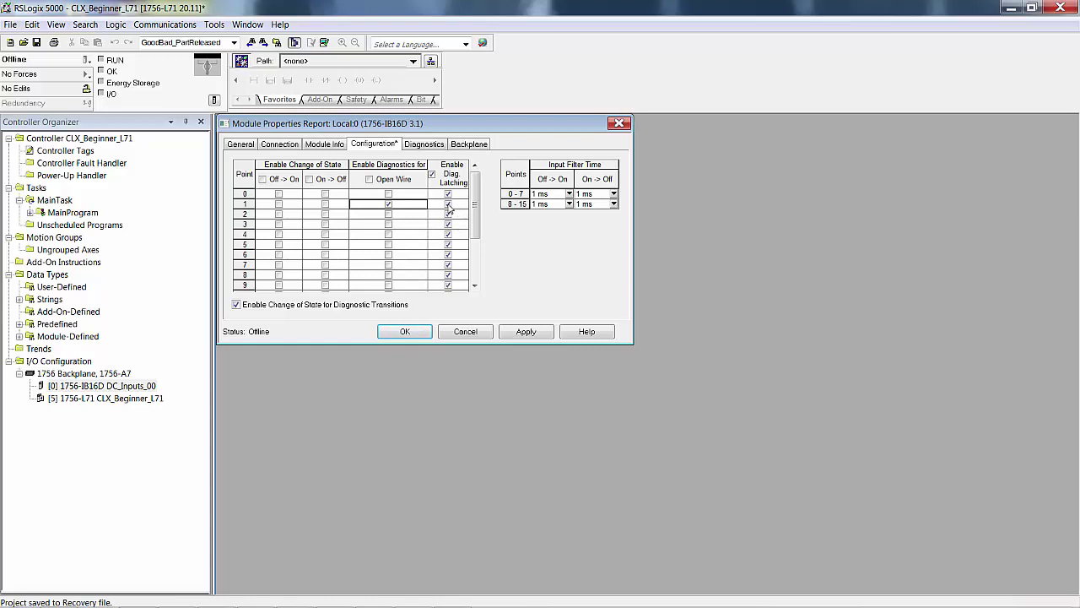
click(432, 175)
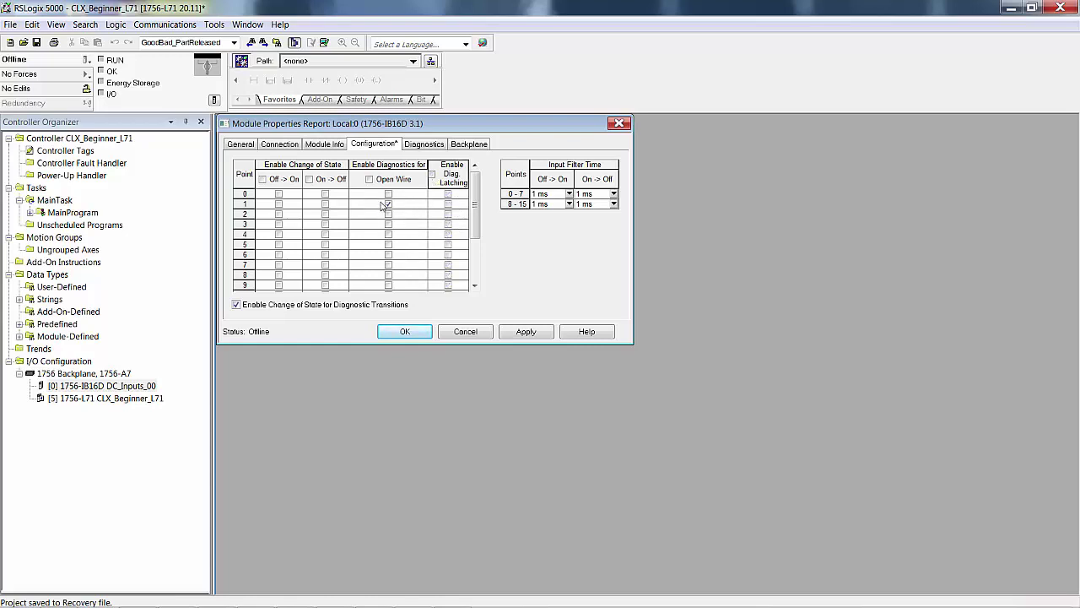
click(448, 205)
- Examine the Off -> On input filter time options for points 0-7
click(569, 195)
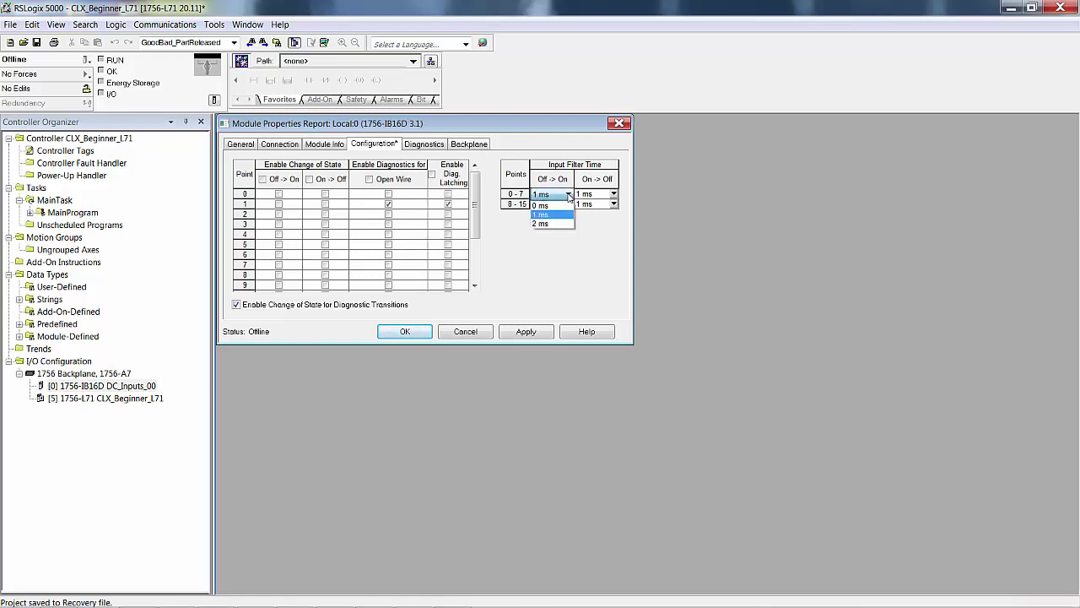
click(562, 261)
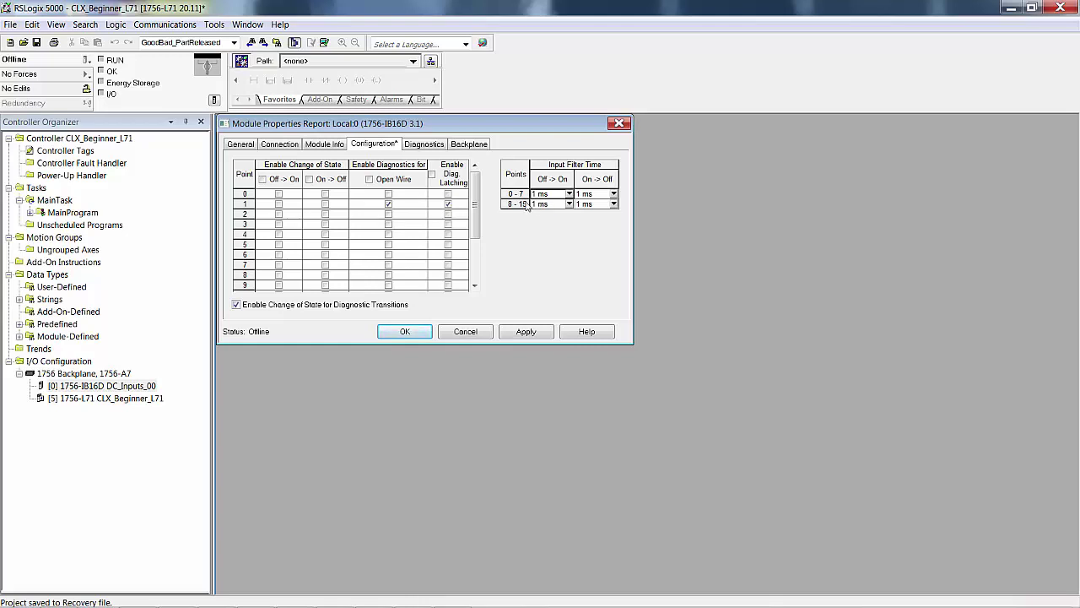
click(569, 195)
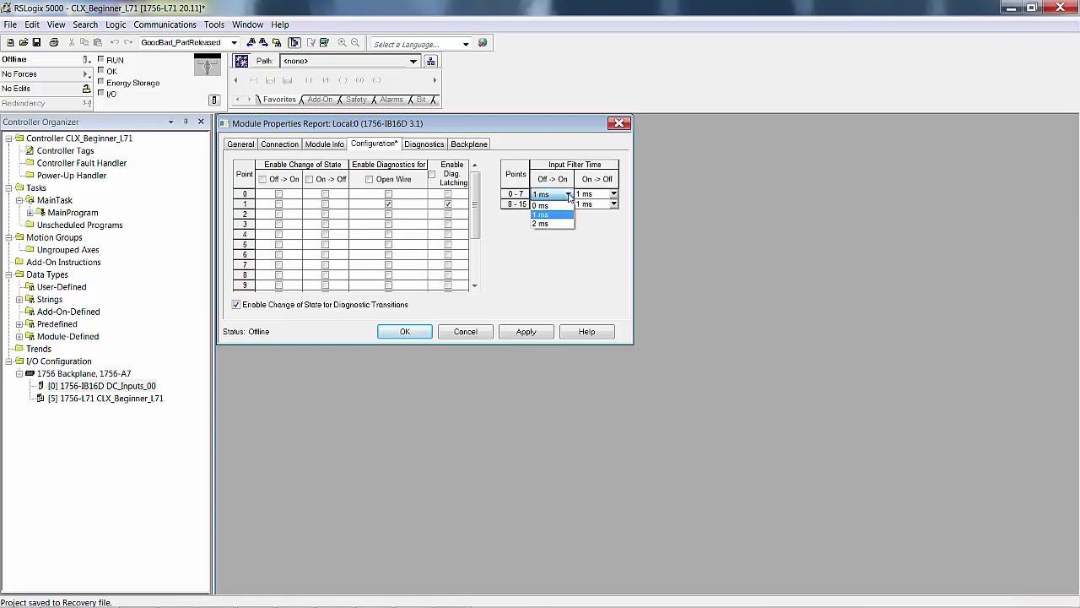
click(568, 195)
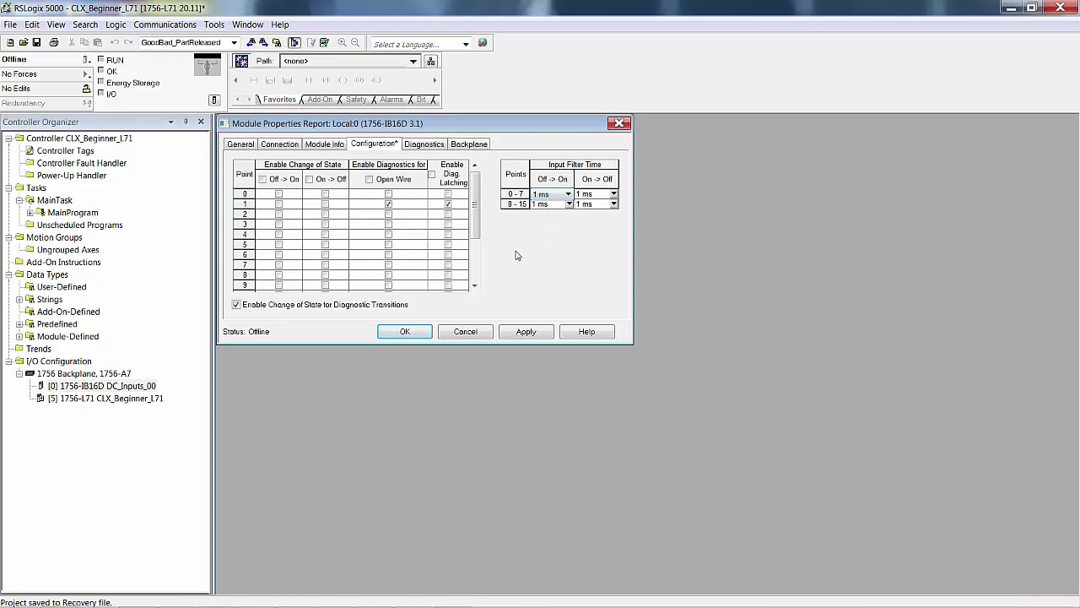
- Check the input module's latched diagnostics reset controls, then apply the configuration changes and close its properties
click(422, 145)
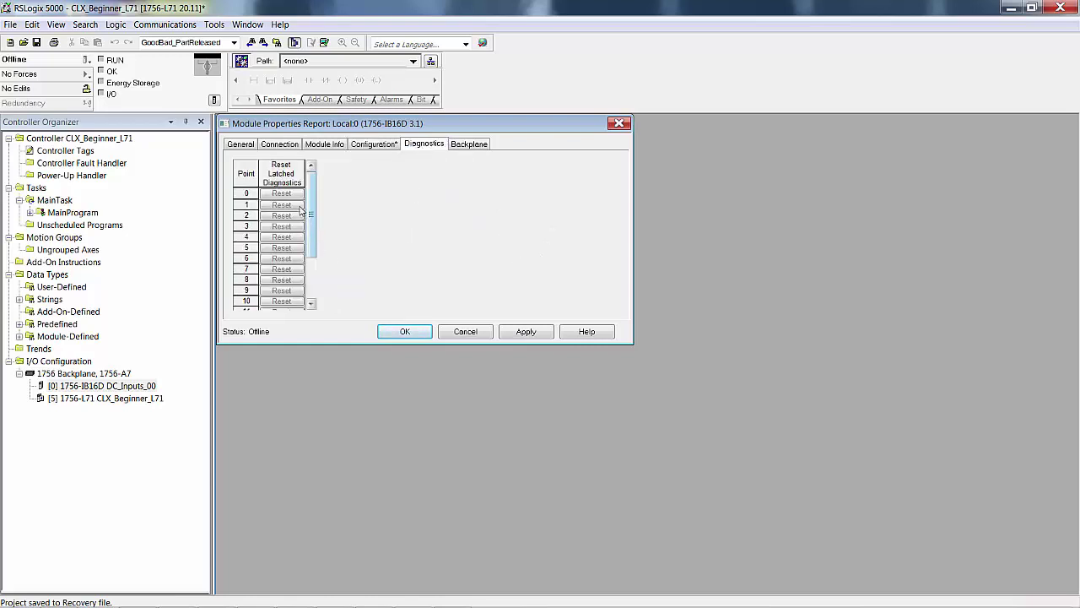
click(376, 145)
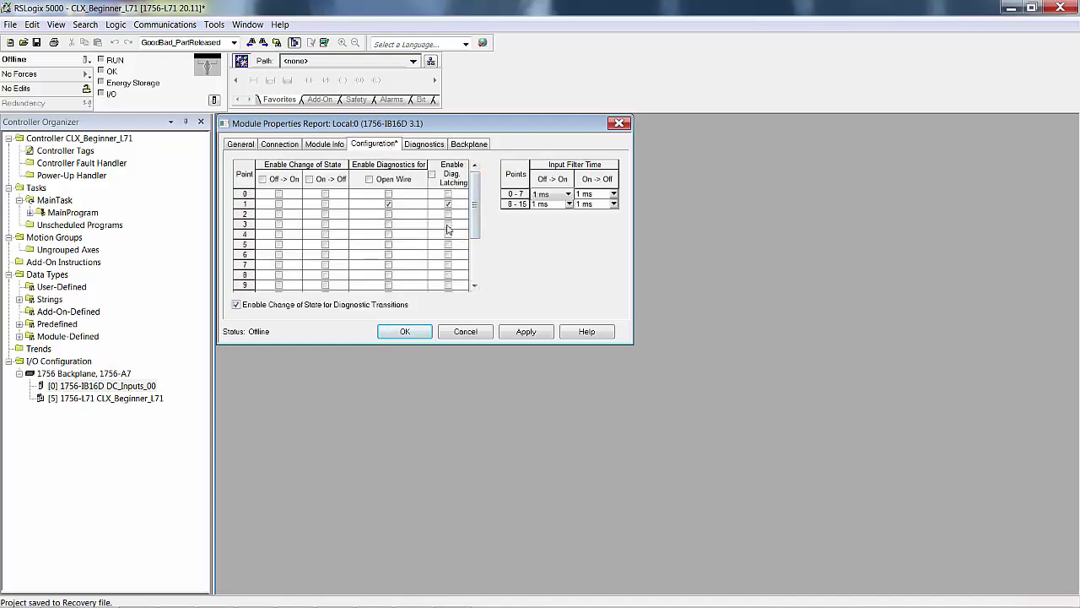
click(428, 146)
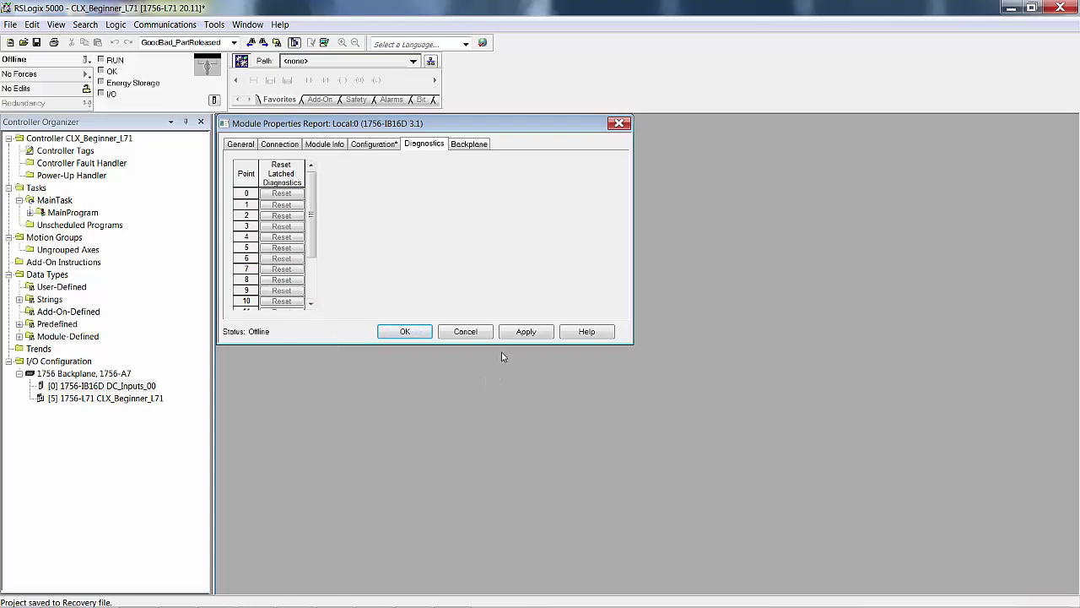
click(526, 332)
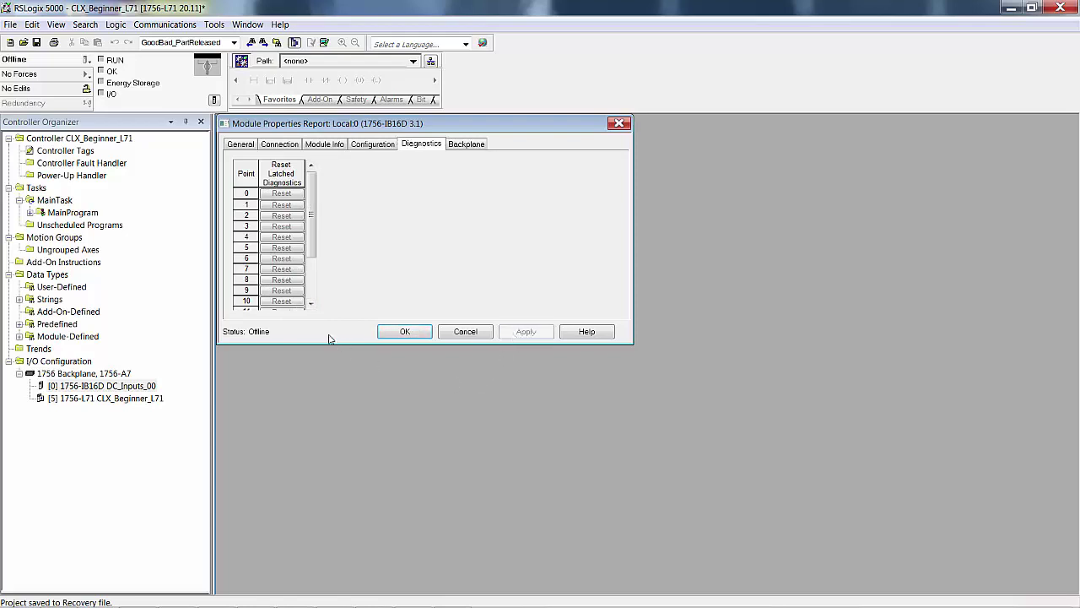
click(388, 334)
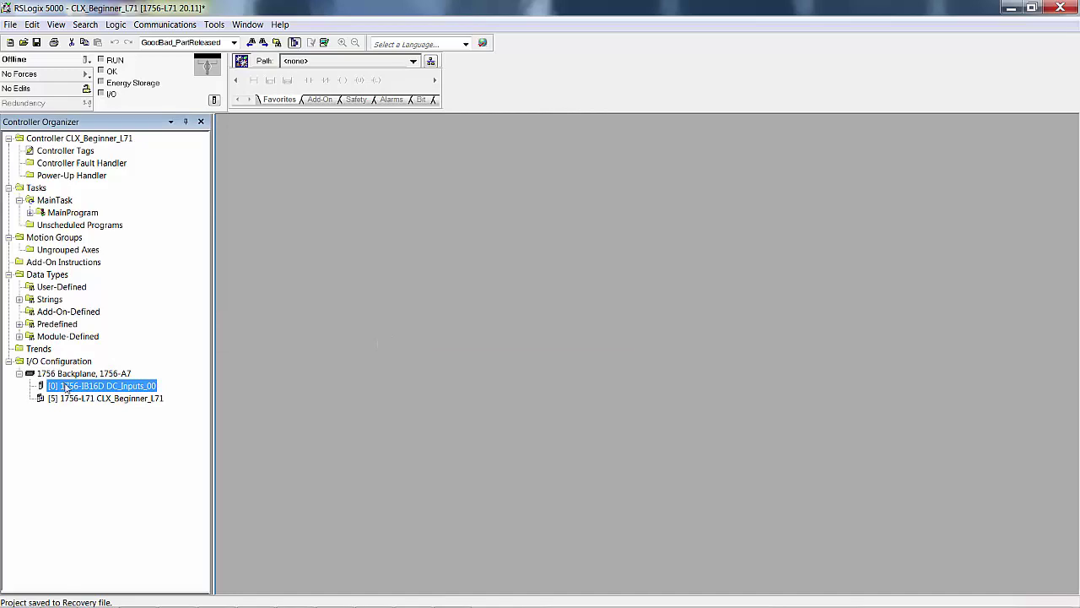
- Start adding a module to the 1756-A7 backplane, filter the catalog by "ob" and choose the 1756-OB16D DC diagnostic output
right_click(78, 376)
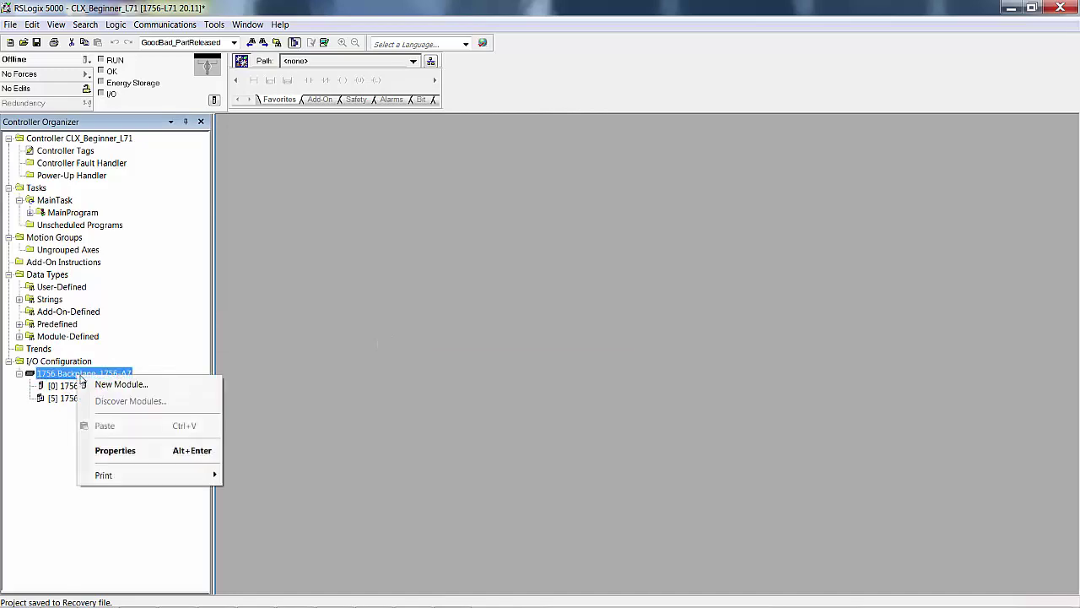
click(115, 385)
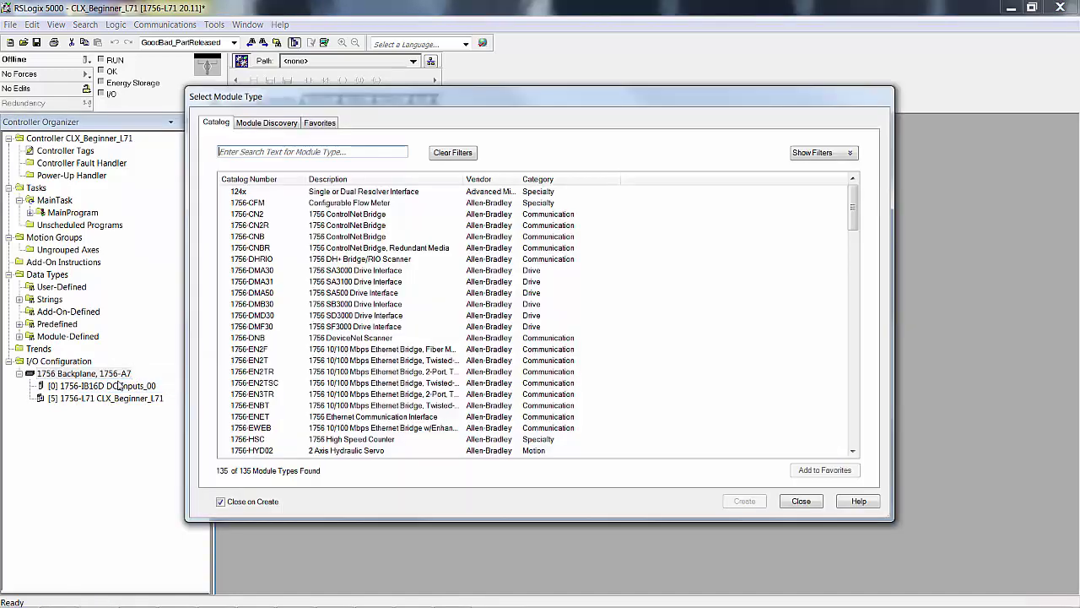
text(d)
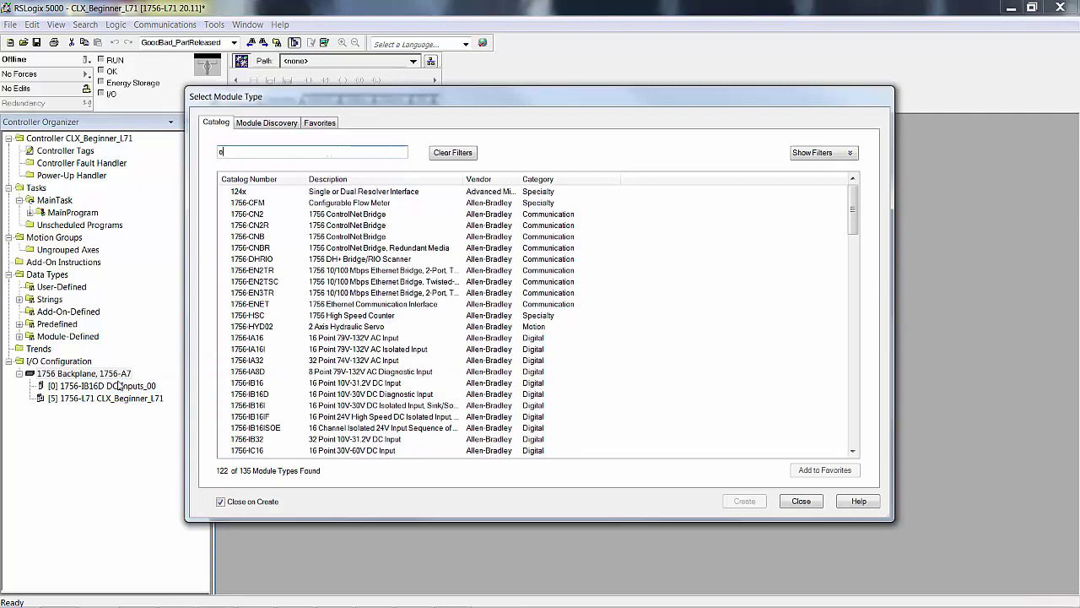
text(1)
key(BackSpace)
text(b)
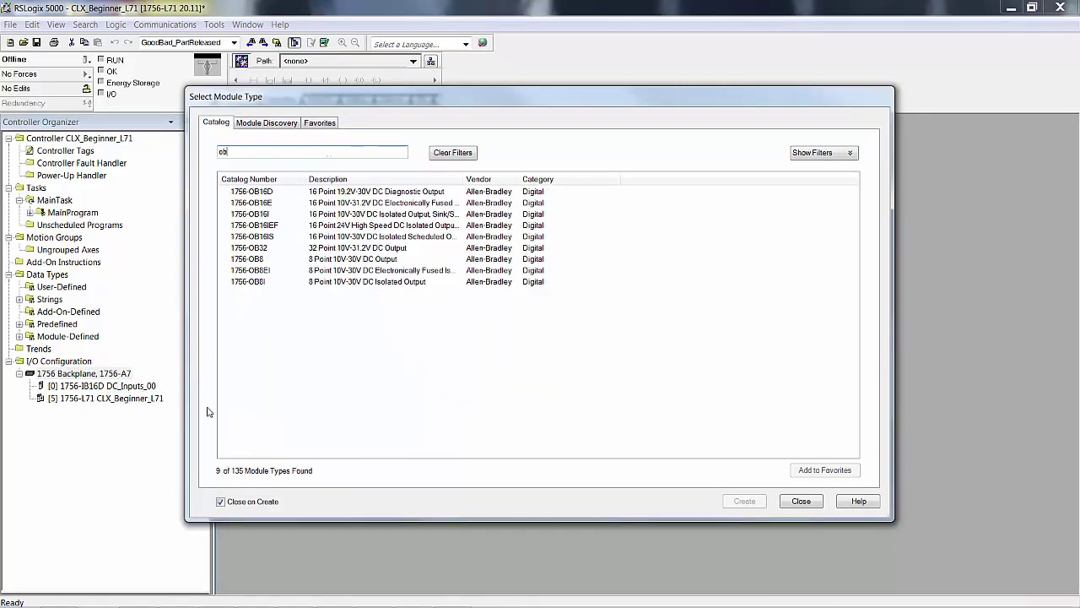
double_click(381, 192)
click(496, 346)
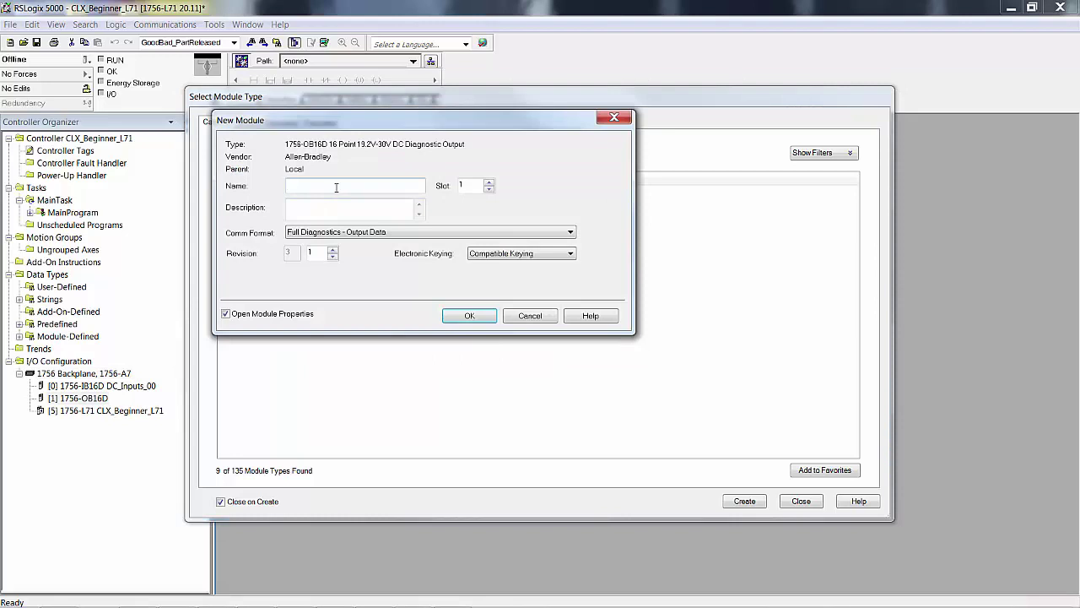
- Name the new output module DC_Output_06, assign it to slot 6 and create it
text(DC_Output)
text(_00)
click(489, 189)
click(489, 183)
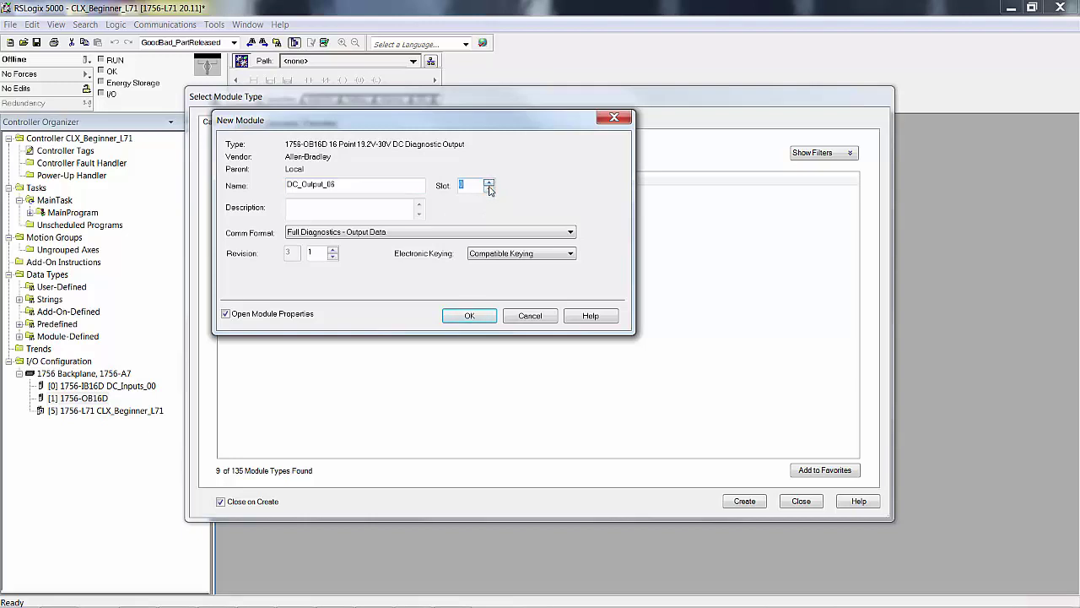
click(483, 317)
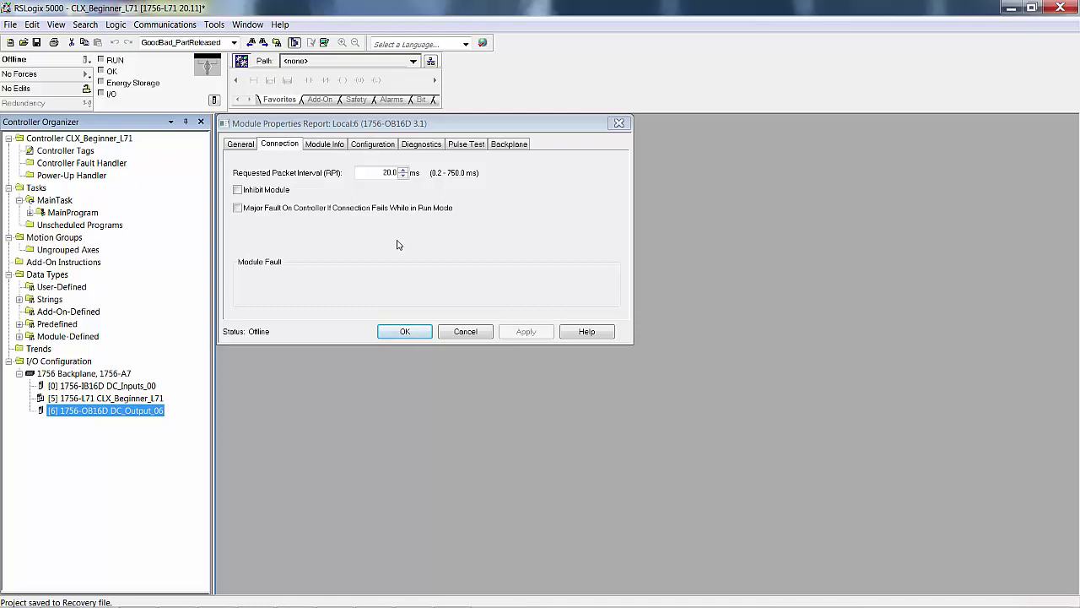
- Examine the 1756-OB16D module's output states in Program and Fault Mode, its diagnostics options, latched reset controls and pulse test
click(373, 143)
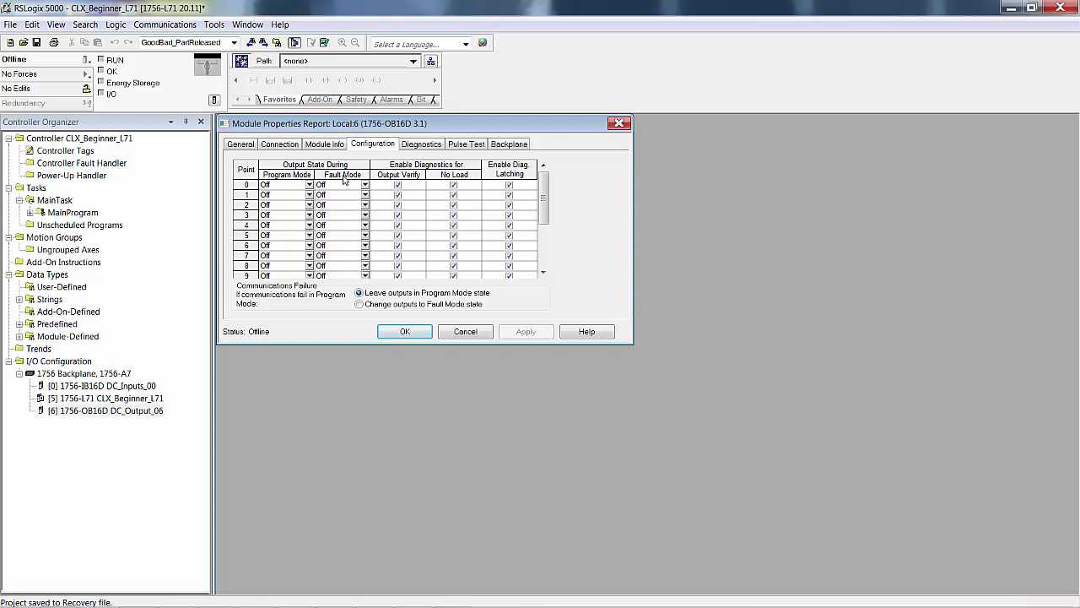
click(365, 185)
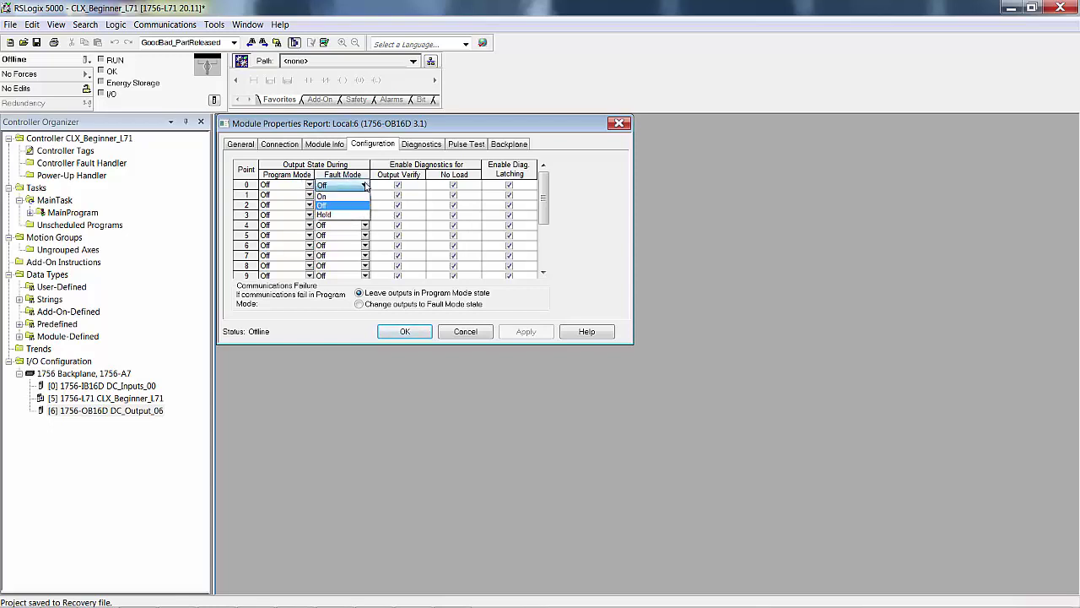
click(365, 184)
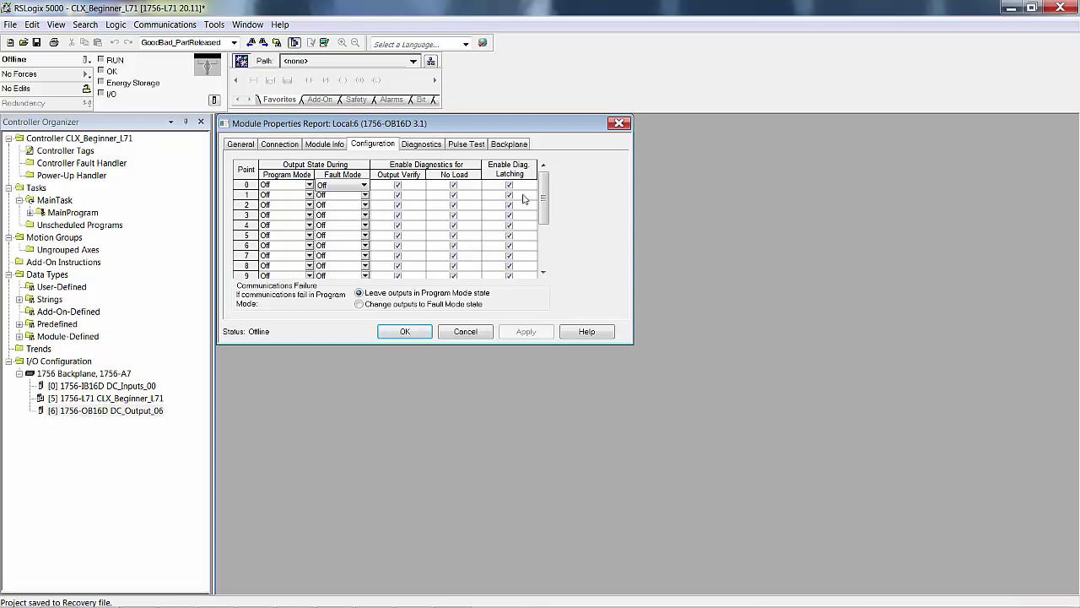
click(435, 145)
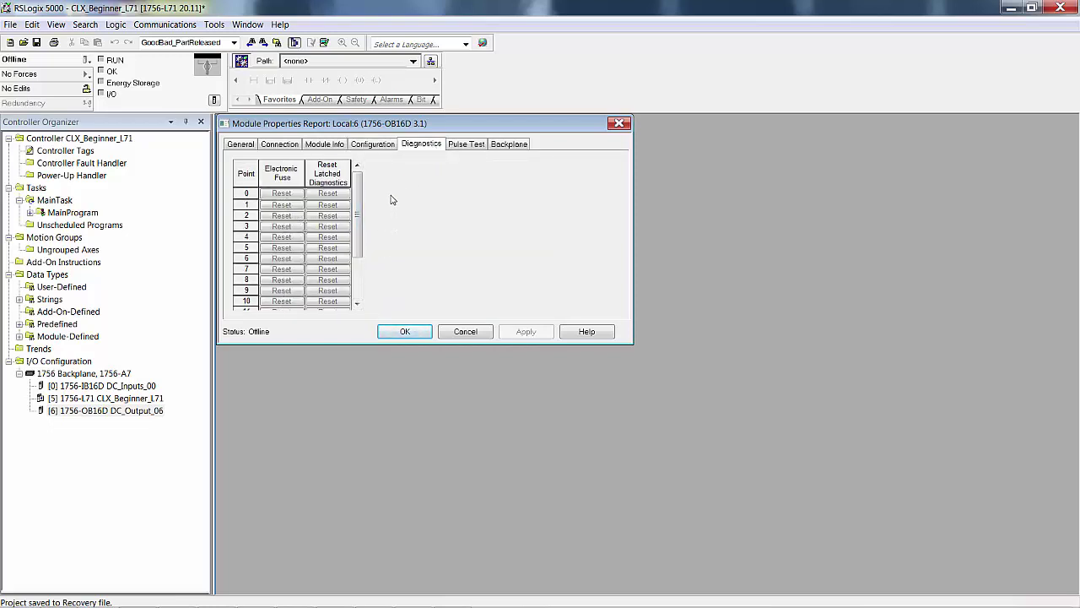
click(380, 146)
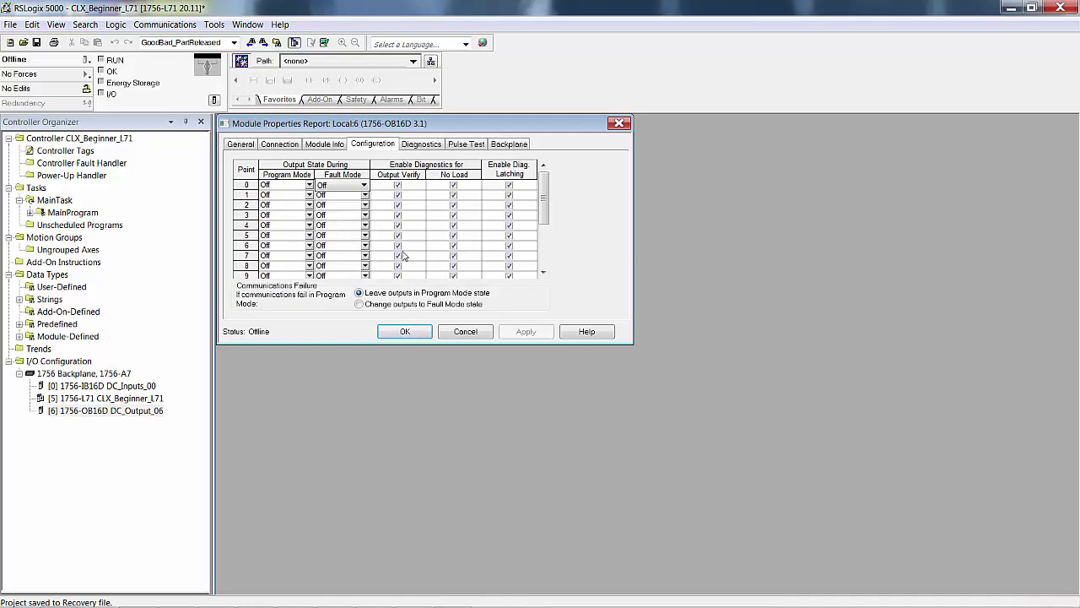
click(429, 145)
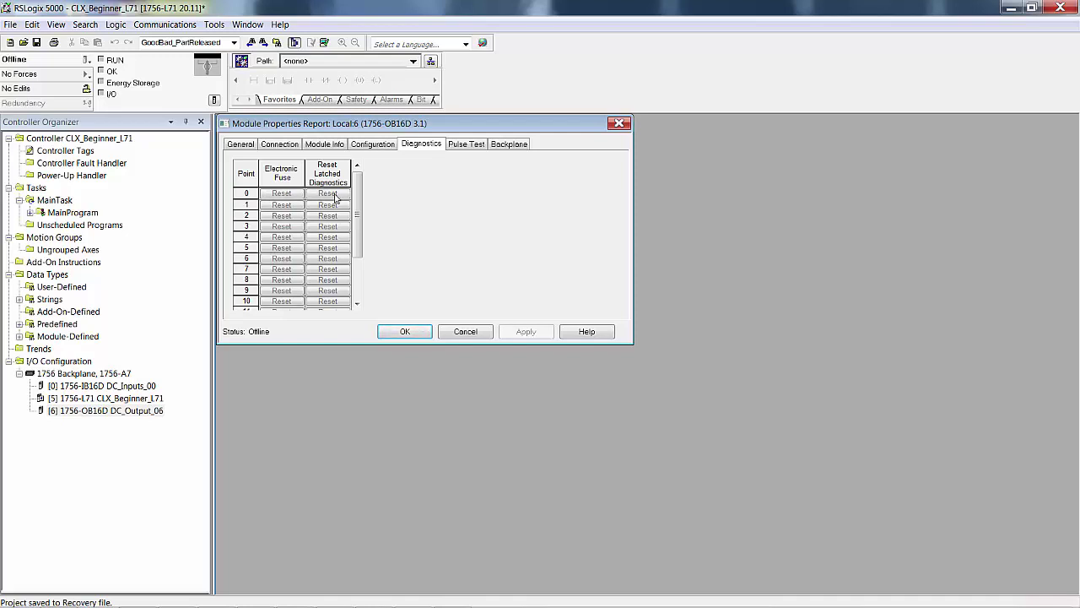
click(463, 146)
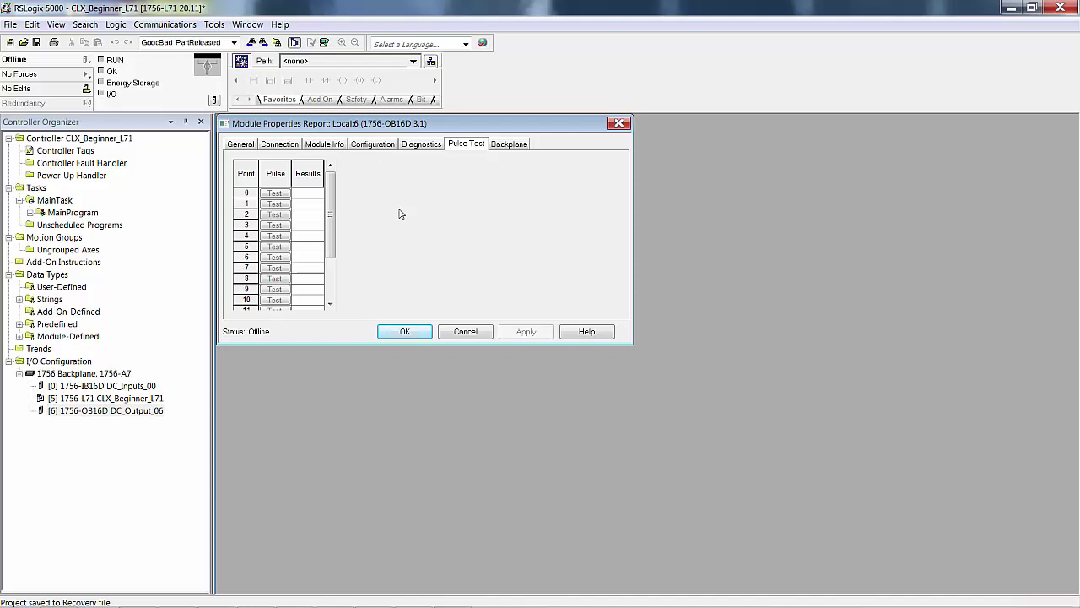
click(381, 147)
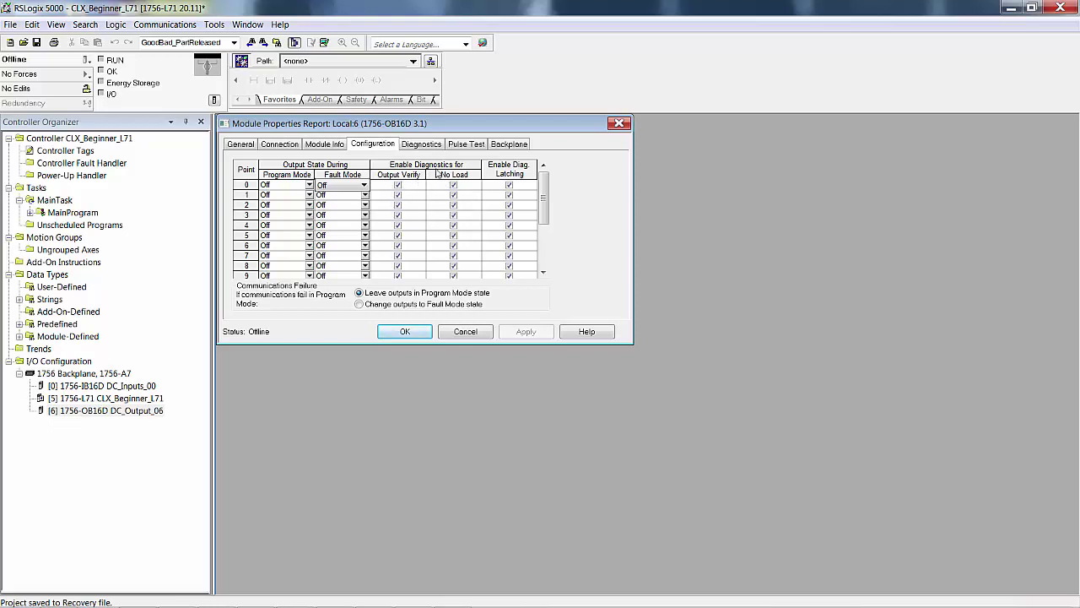
click(466, 143)
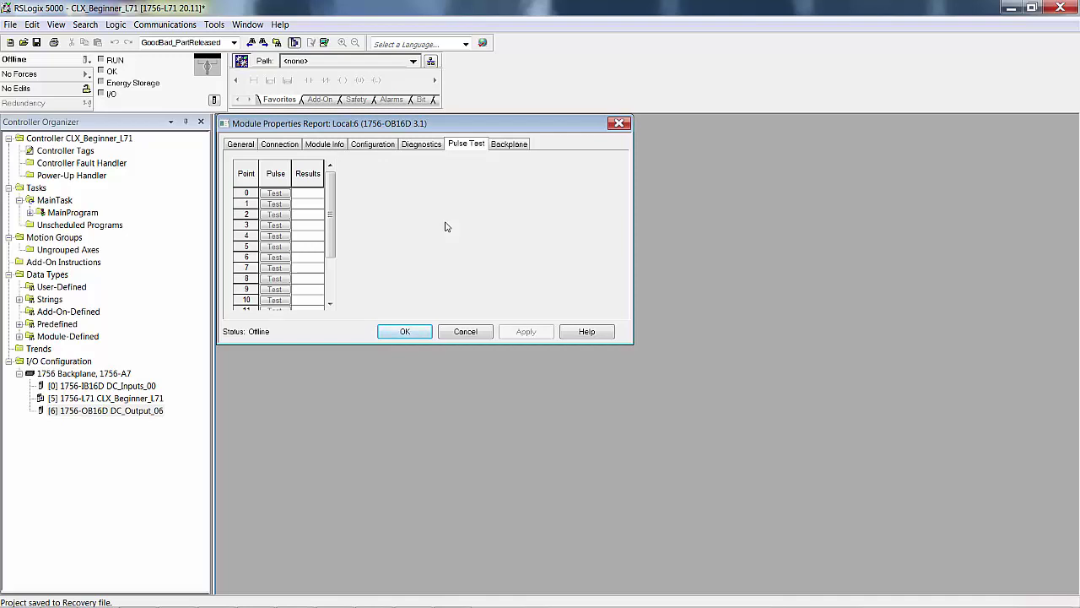
- Accept the output module's properties, then examine the individual Local:0:I.Data bits of the input module in the controller tags
click(410, 331)
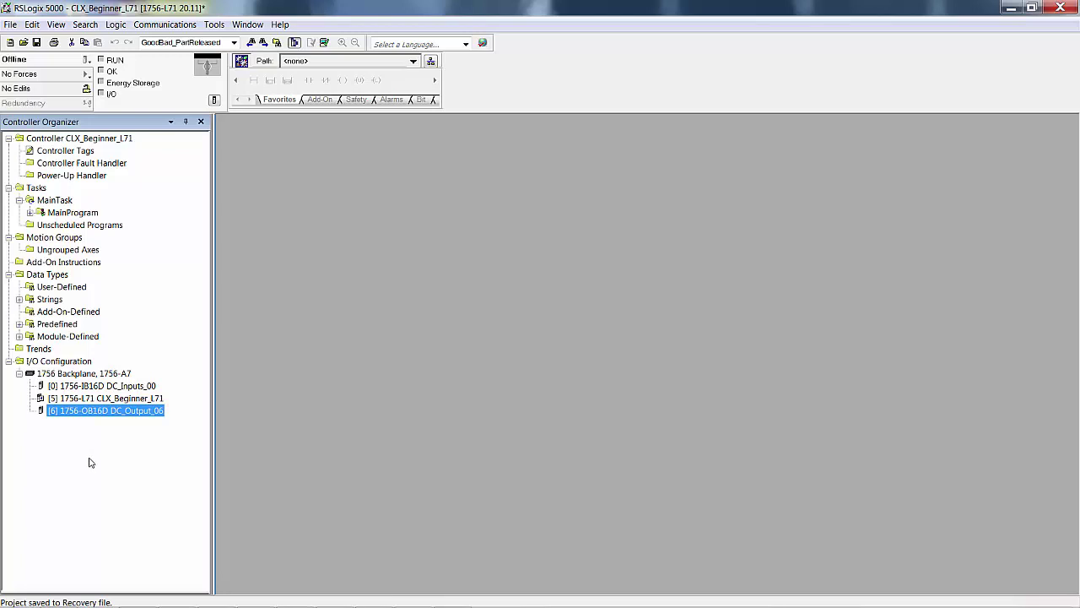
double_click(88, 152)
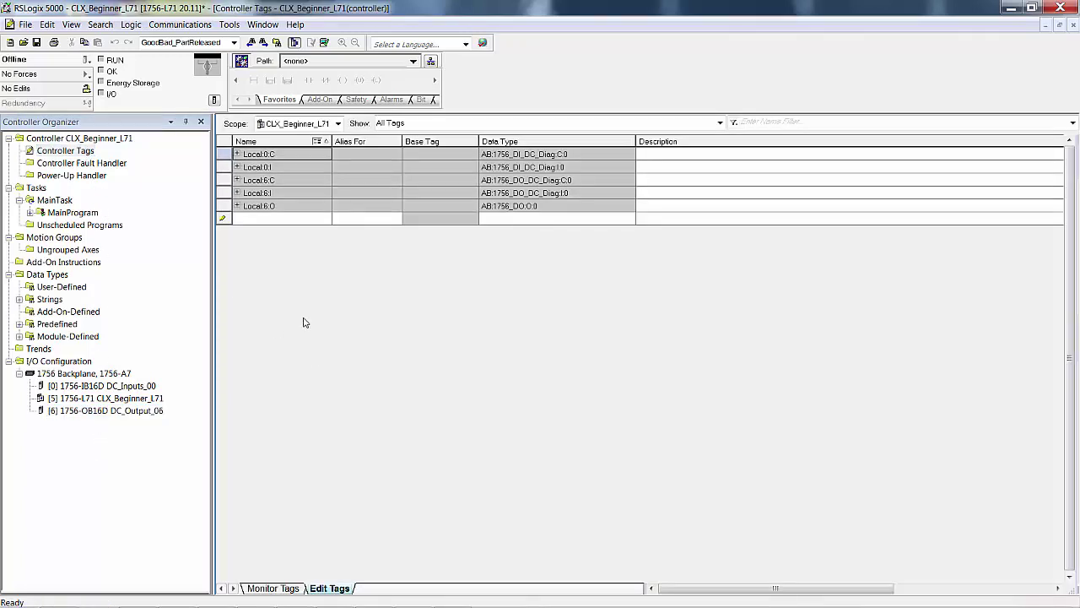
click(237, 167)
click(244, 193)
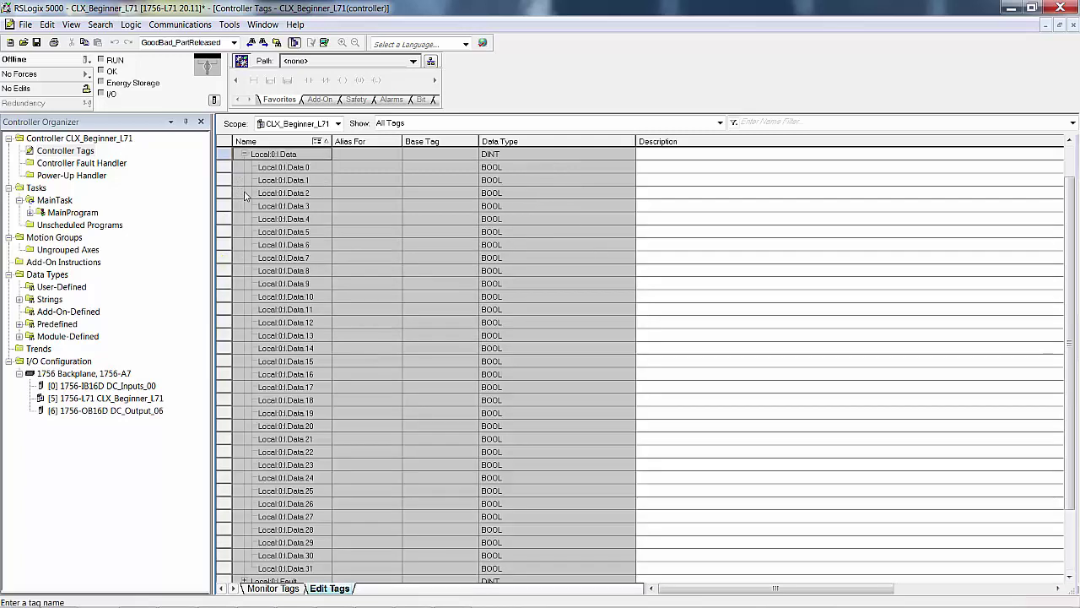
scroll(346, 355, down, 1)
scroll(346, 356, up, 2)
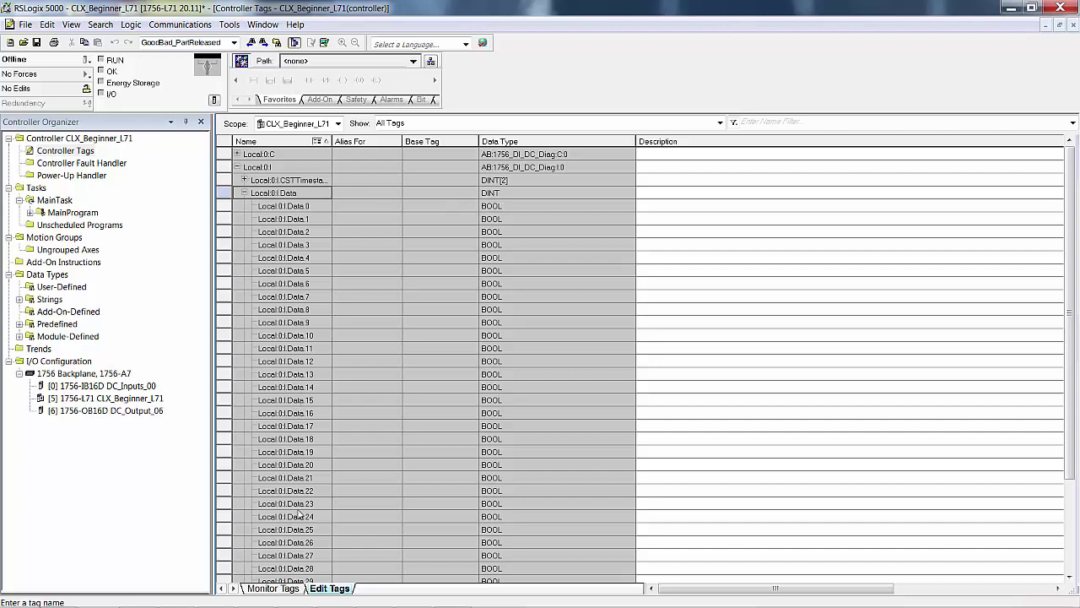
click(244, 193)
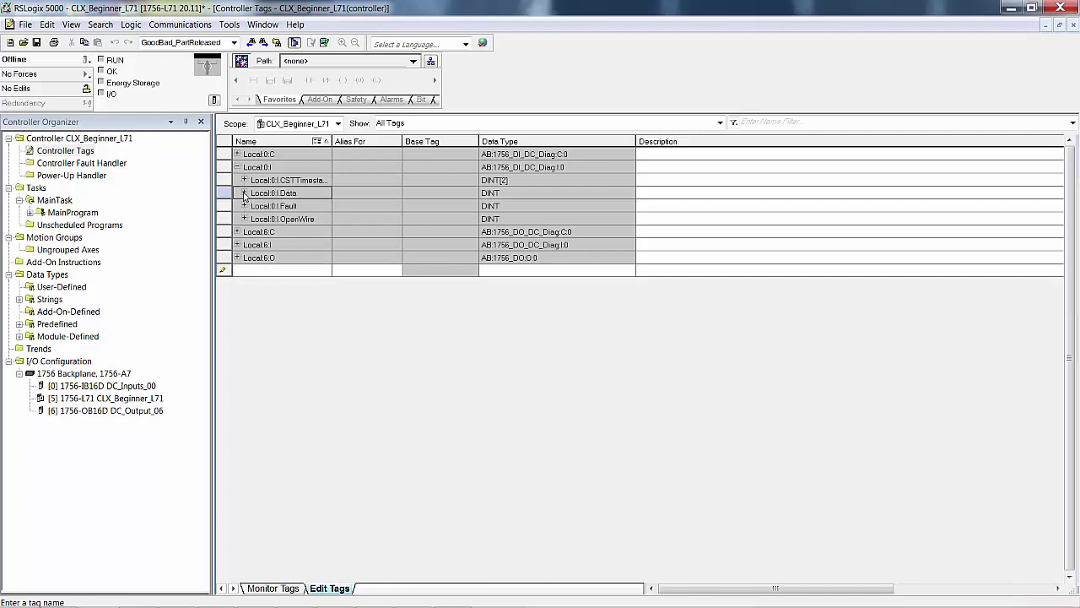
- Examine the individual Local:6:O.Data bits of the output module, then collapse the Local:0:I and Local:6:O tags
click(238, 258)
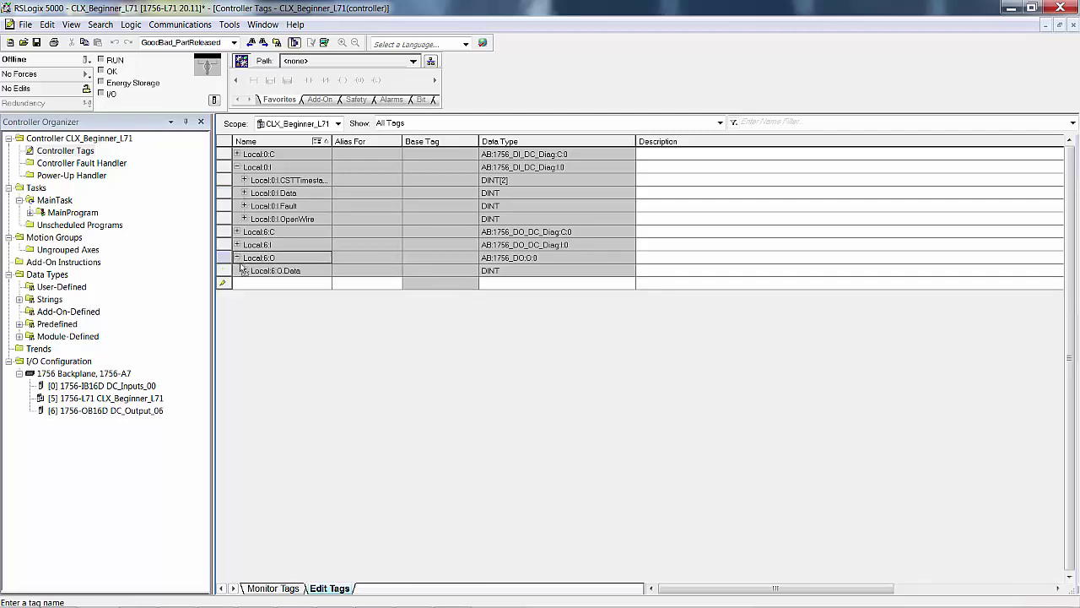
click(244, 270)
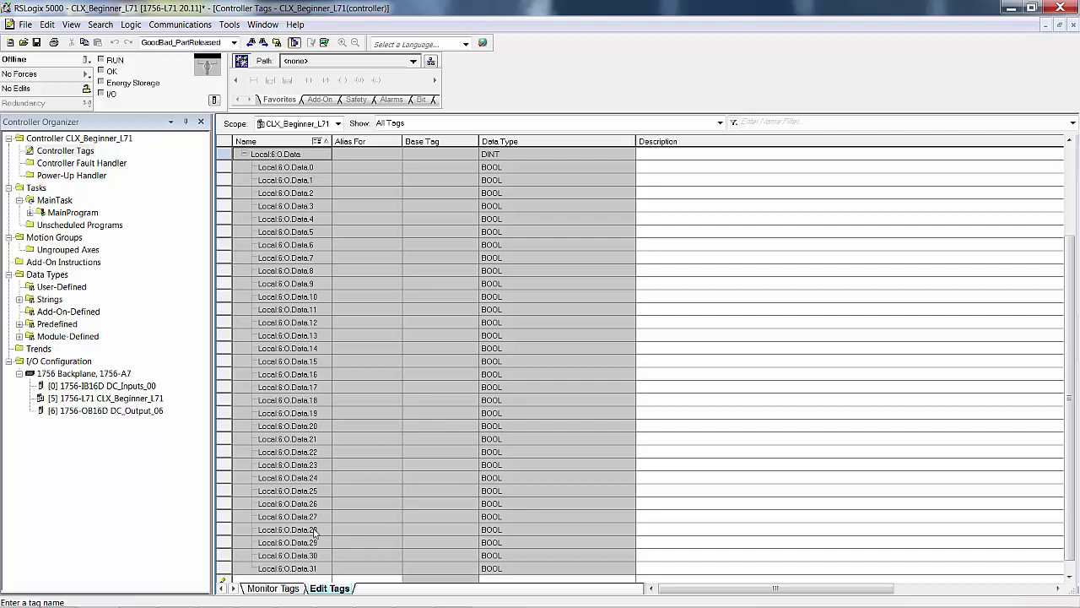
click(1067, 154)
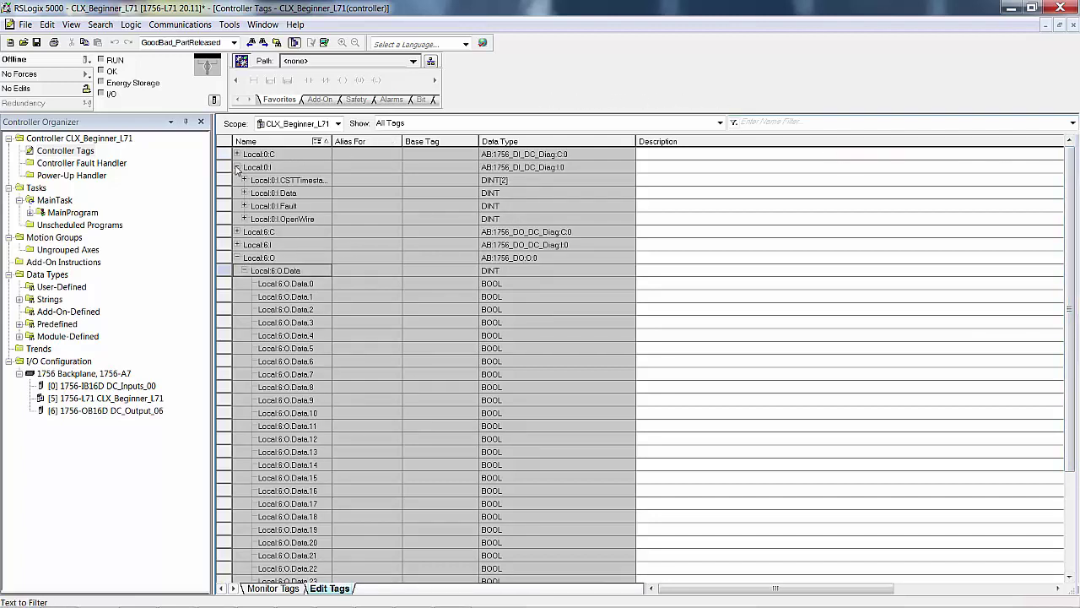
click(238, 167)
click(237, 206)
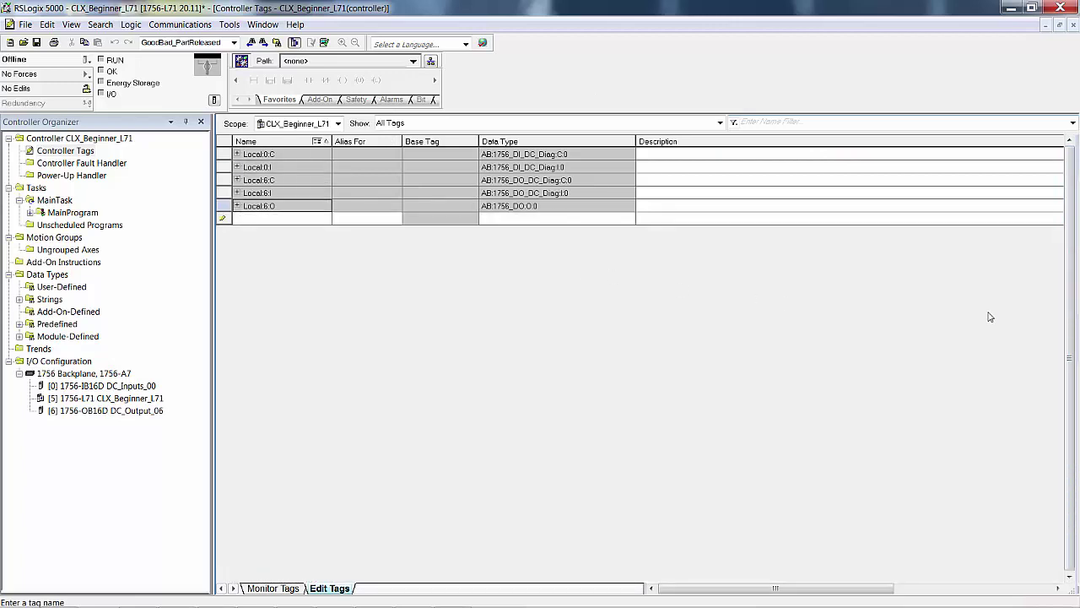